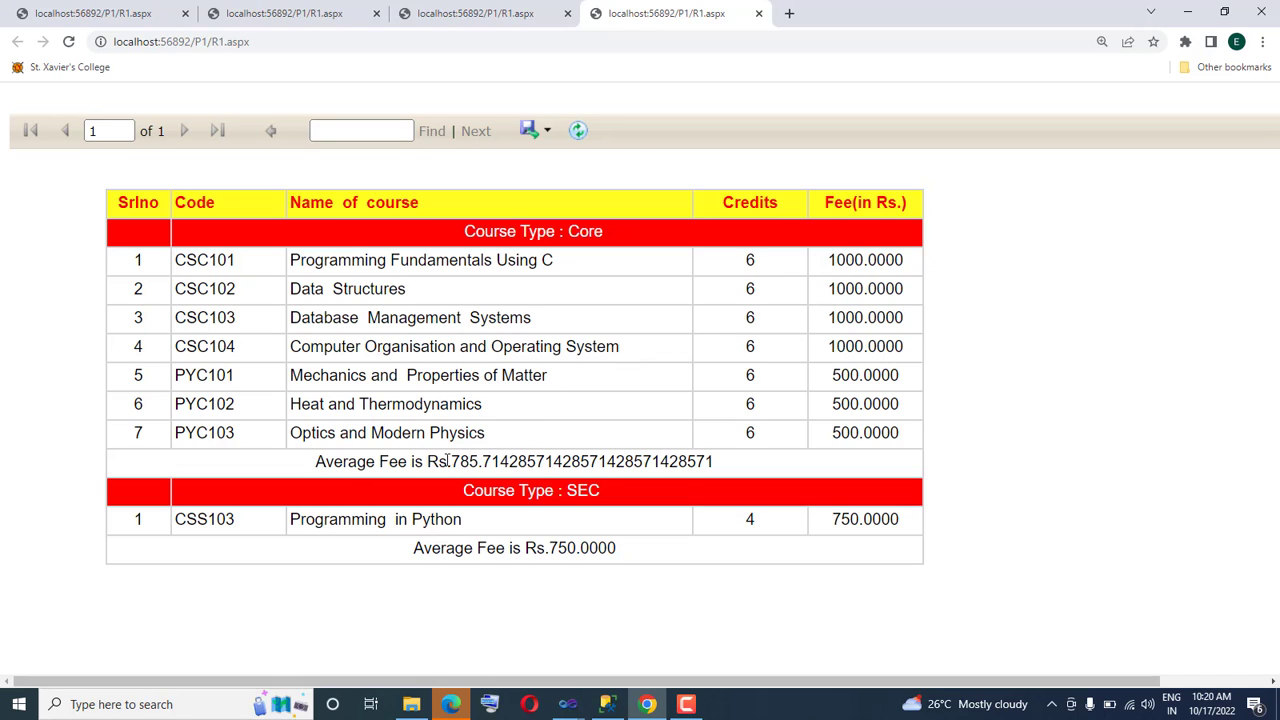
Examine the decimal places of both average fee values and of the first course's fee in the report
drag(448, 461, 728, 467)
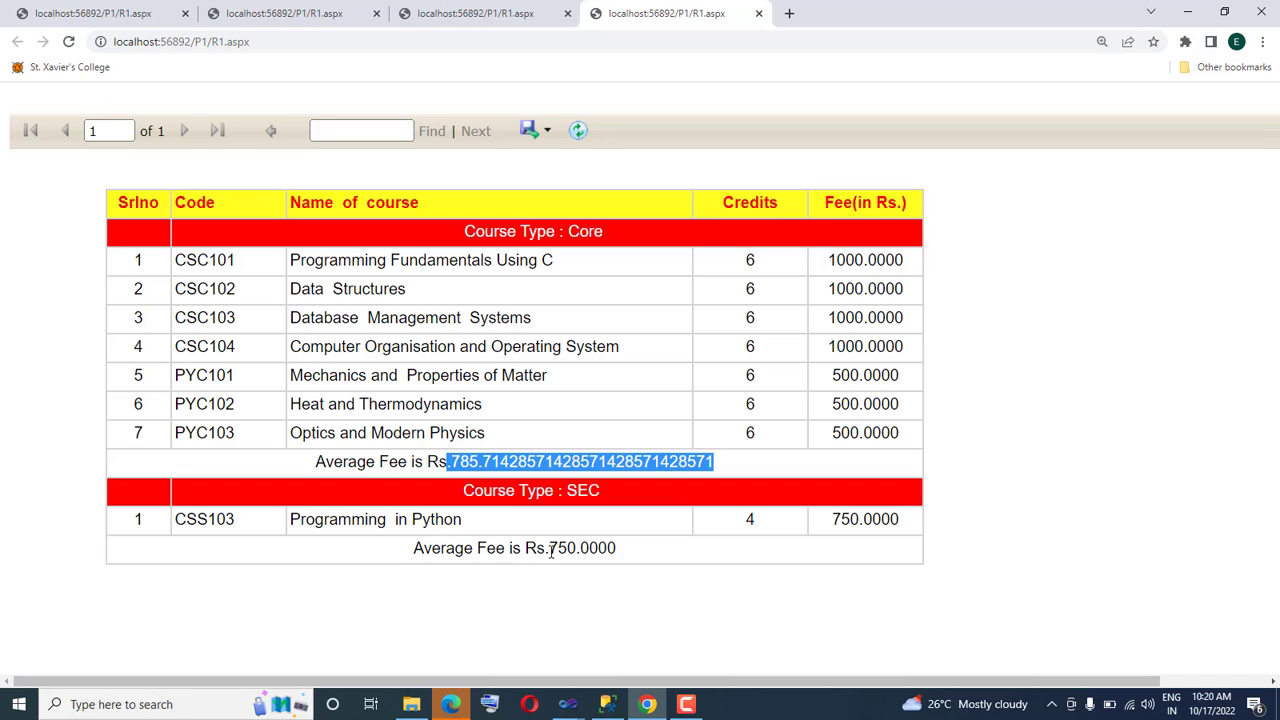
drag(553, 548, 641, 552)
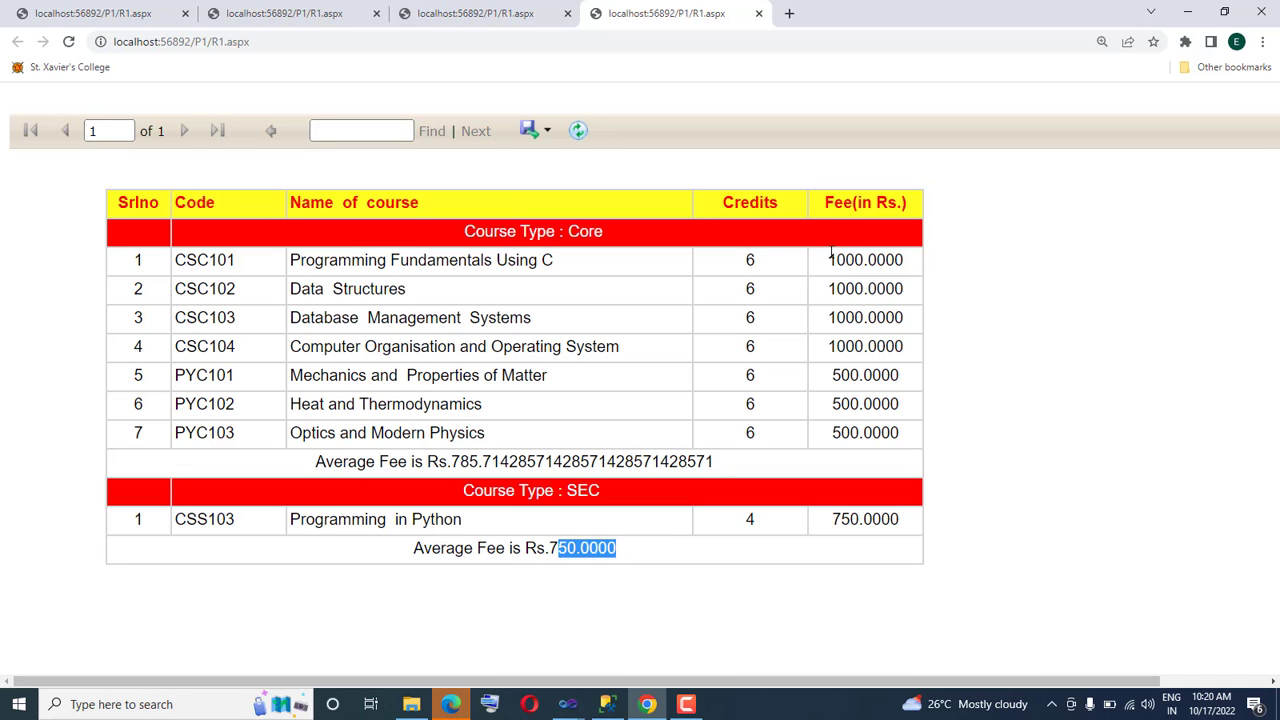
drag(829, 255, 893, 277)
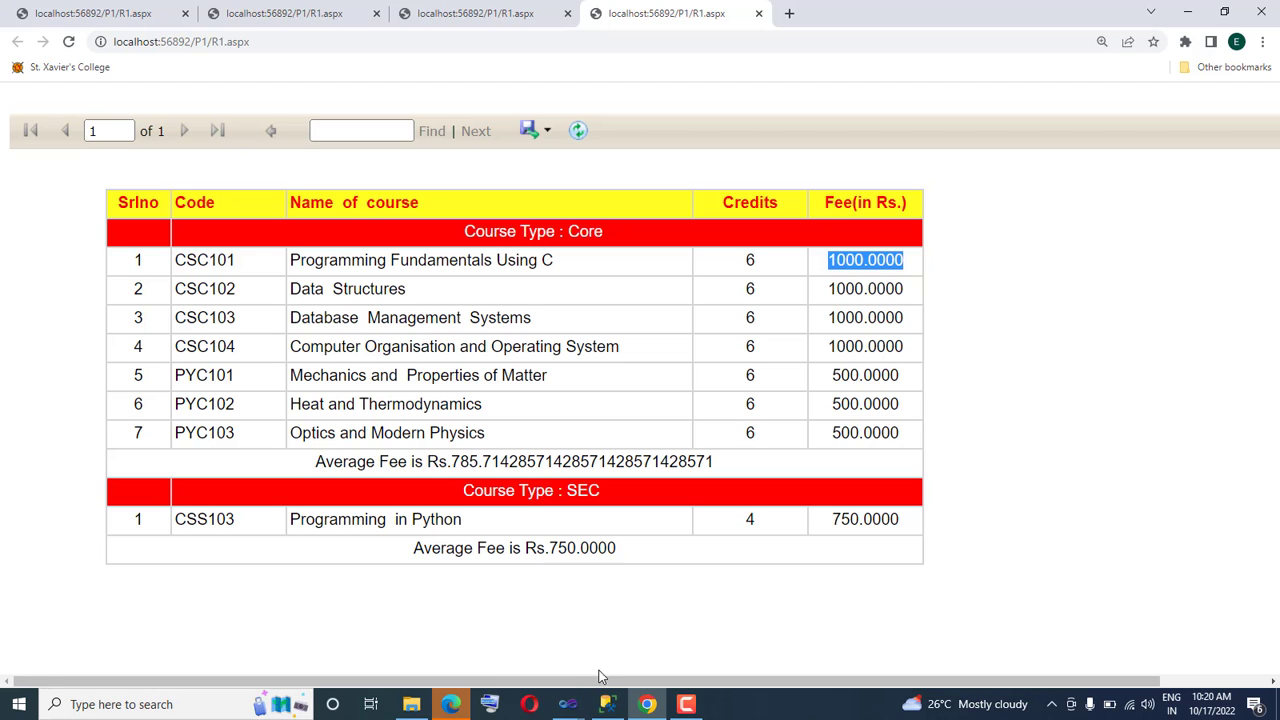
Switch to the P1 project in Visual Studio and format the [fee] cell as Currency with the negative number style $-12345.00
click(576, 705)
click(637, 653)
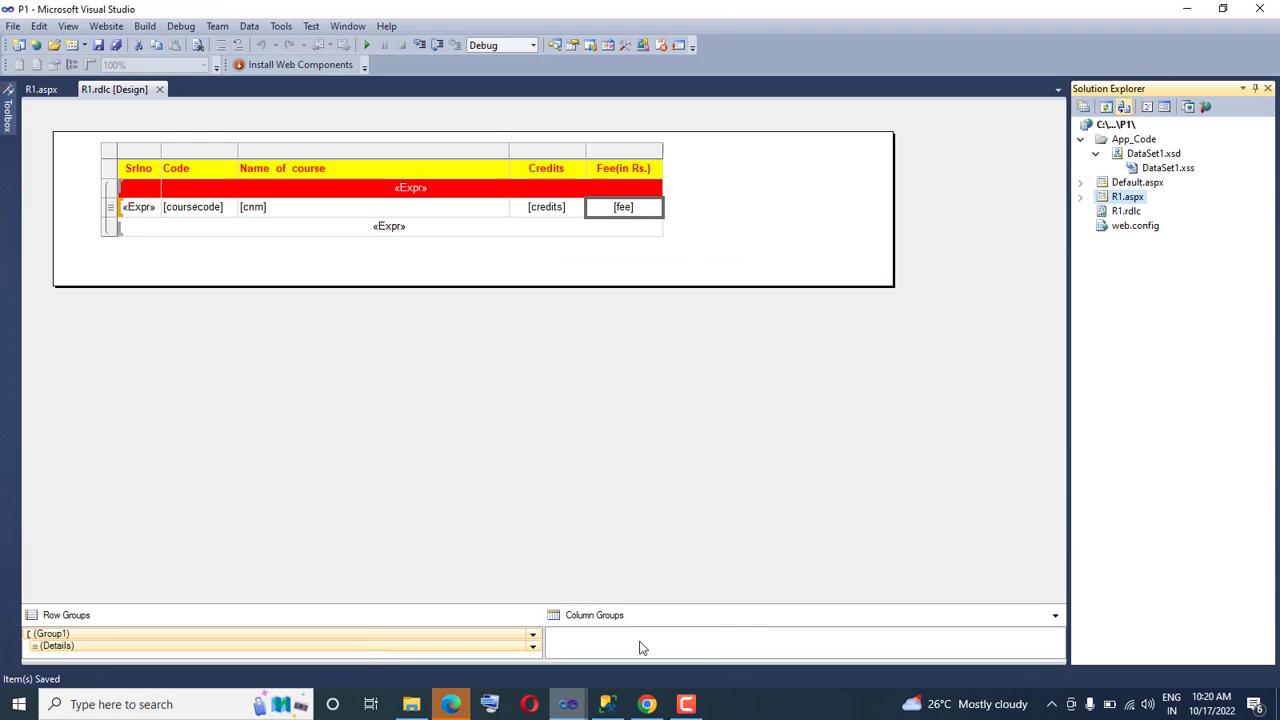
right_click(600, 212)
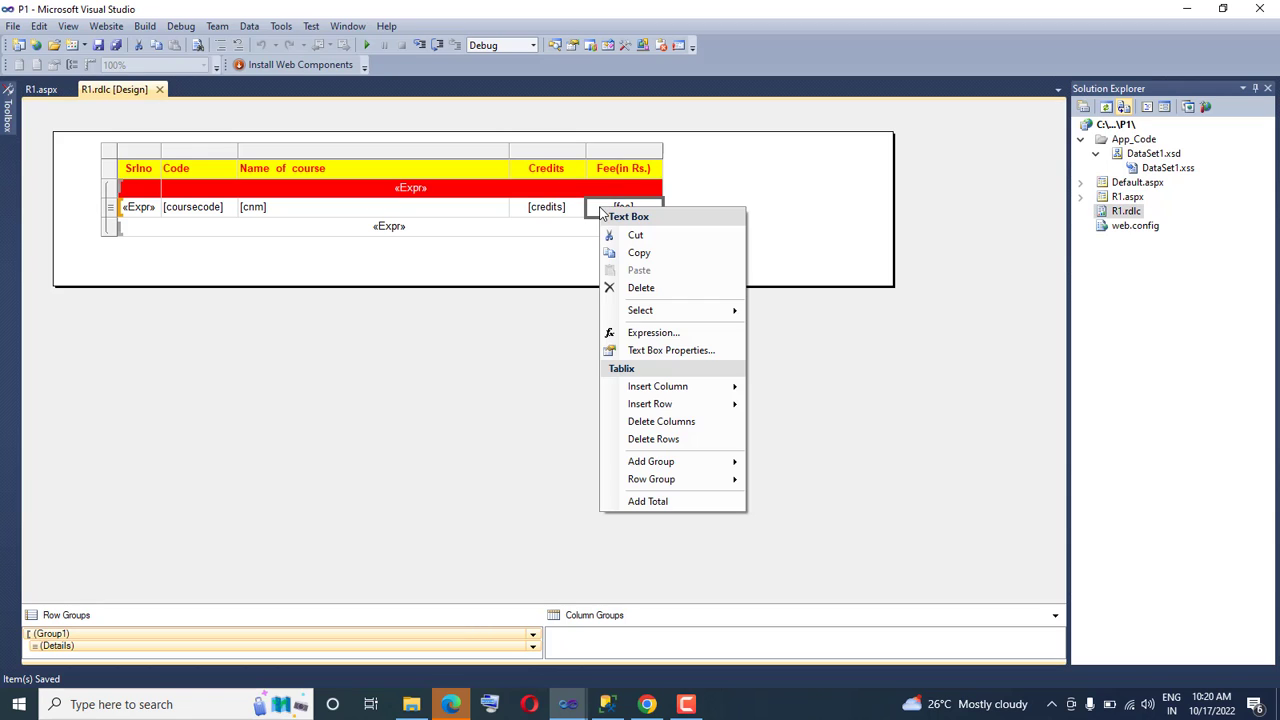
click(658, 352)
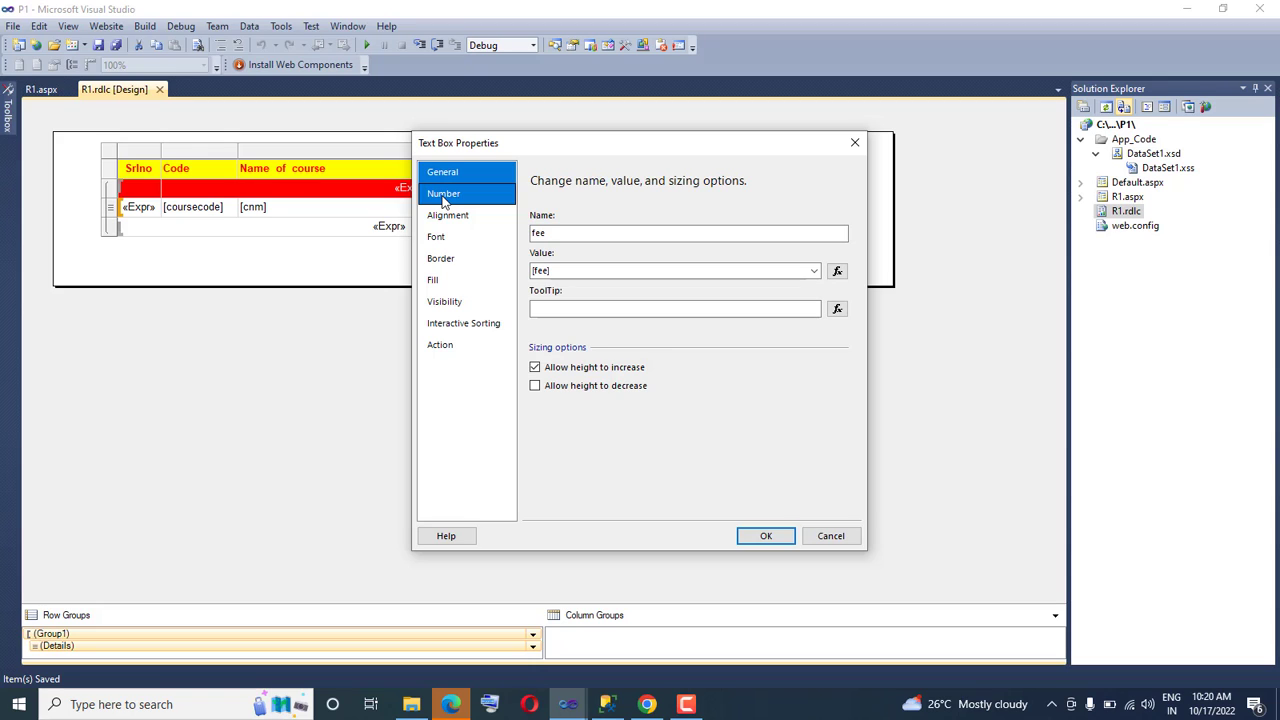
click(445, 197)
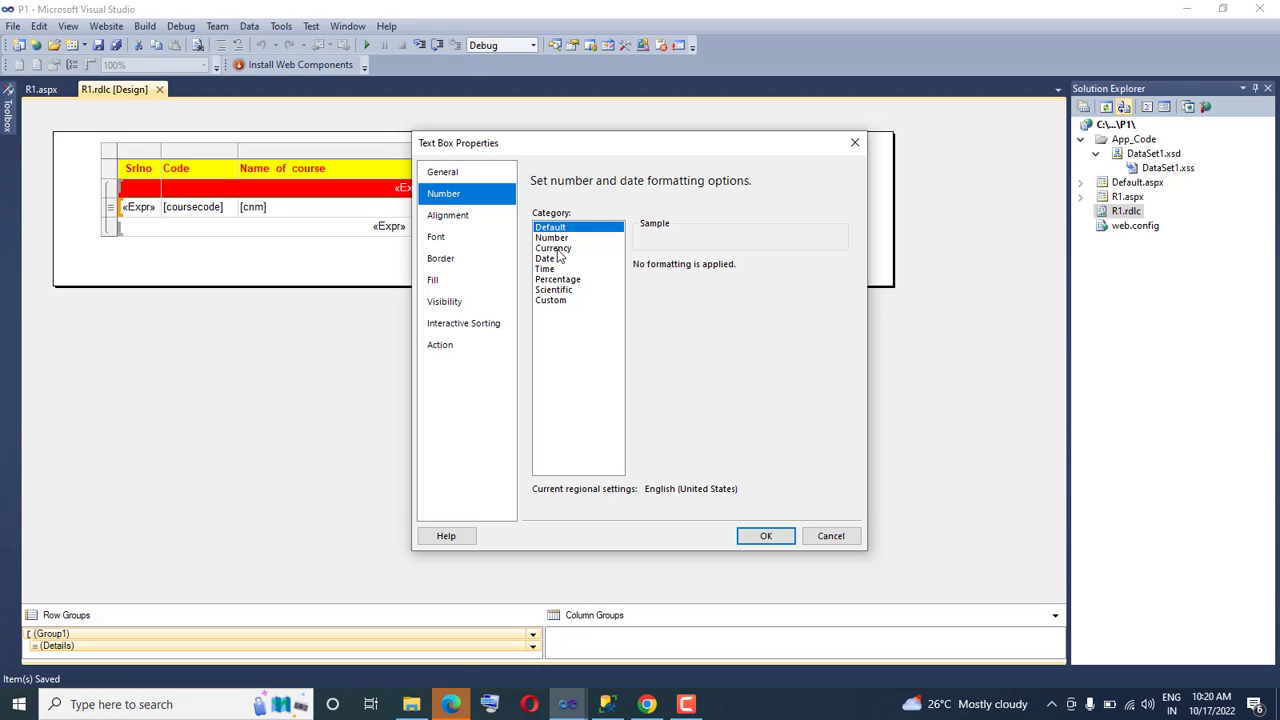
click(556, 249)
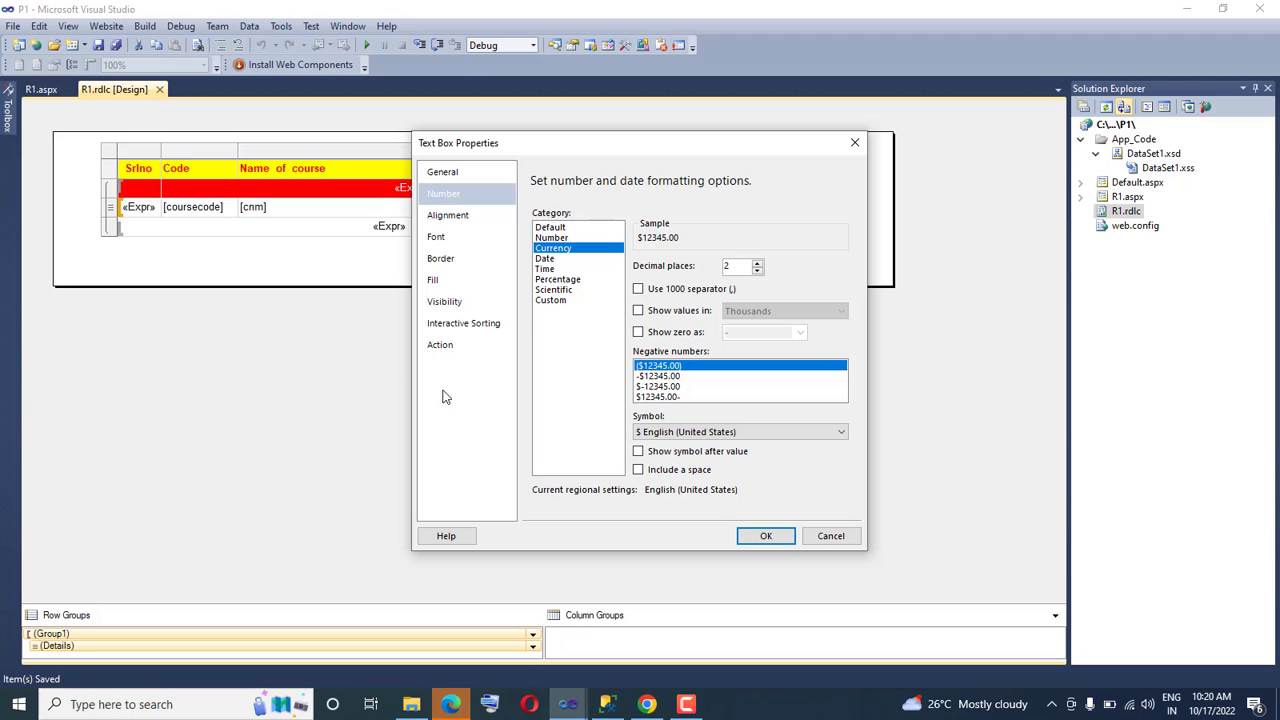
click(665, 386)
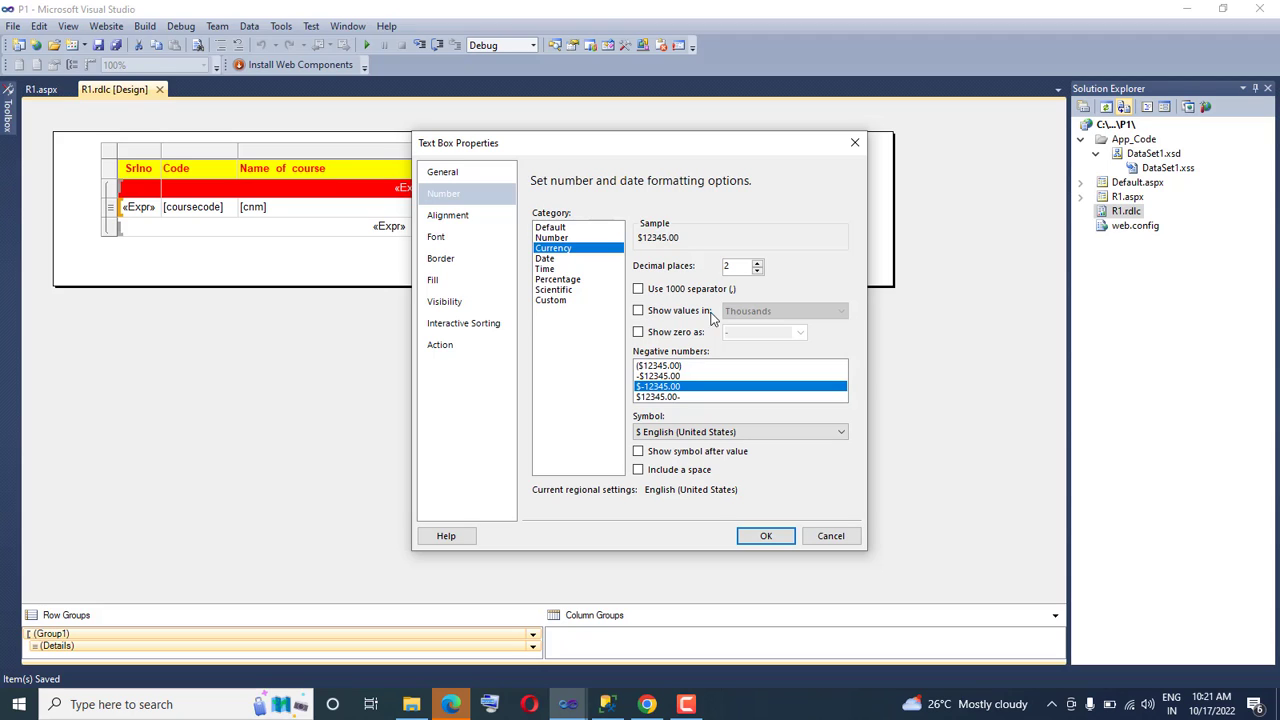
Set the currency symbol to ₹ Konkani (India) and apply the formatting to the [fee] cell
click(841, 434)
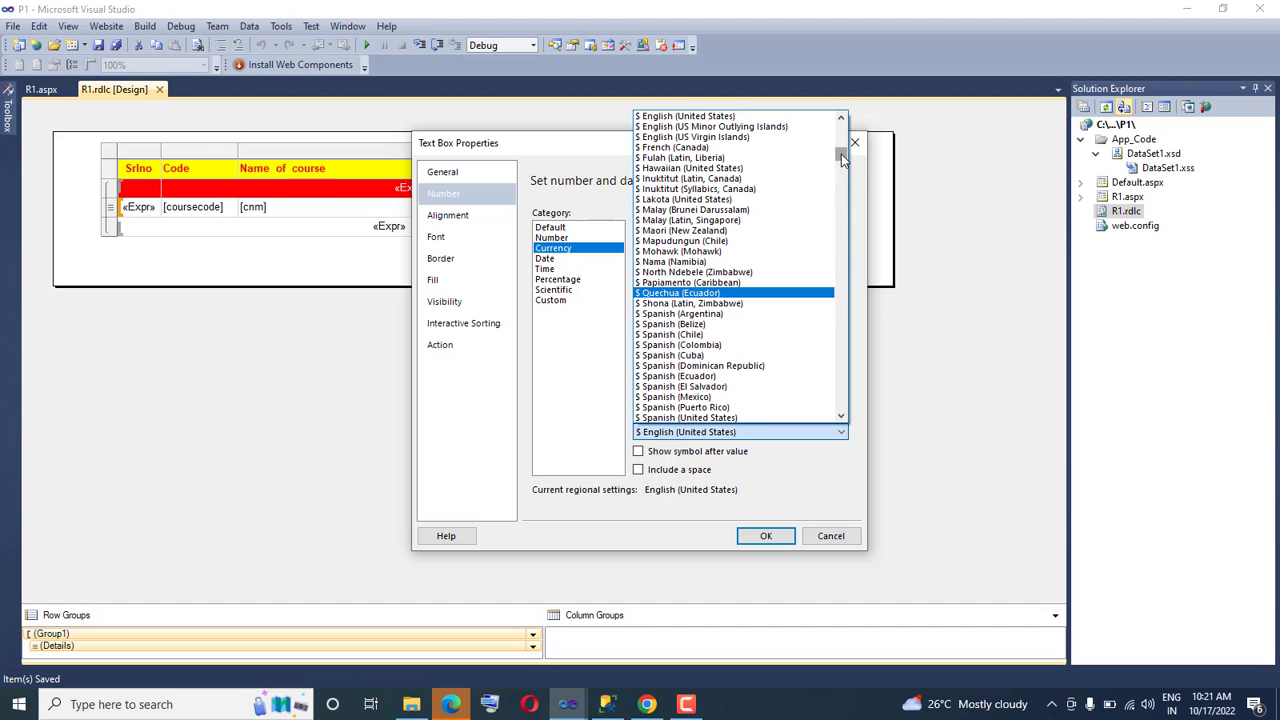
mouse_move(841, 154)
mouse_down()
mouse_move(817, 337)
mouse_move(828, 228)
mouse_move(833, 297)
mouse_move(840, 129)
mouse_up()
click(841, 416)
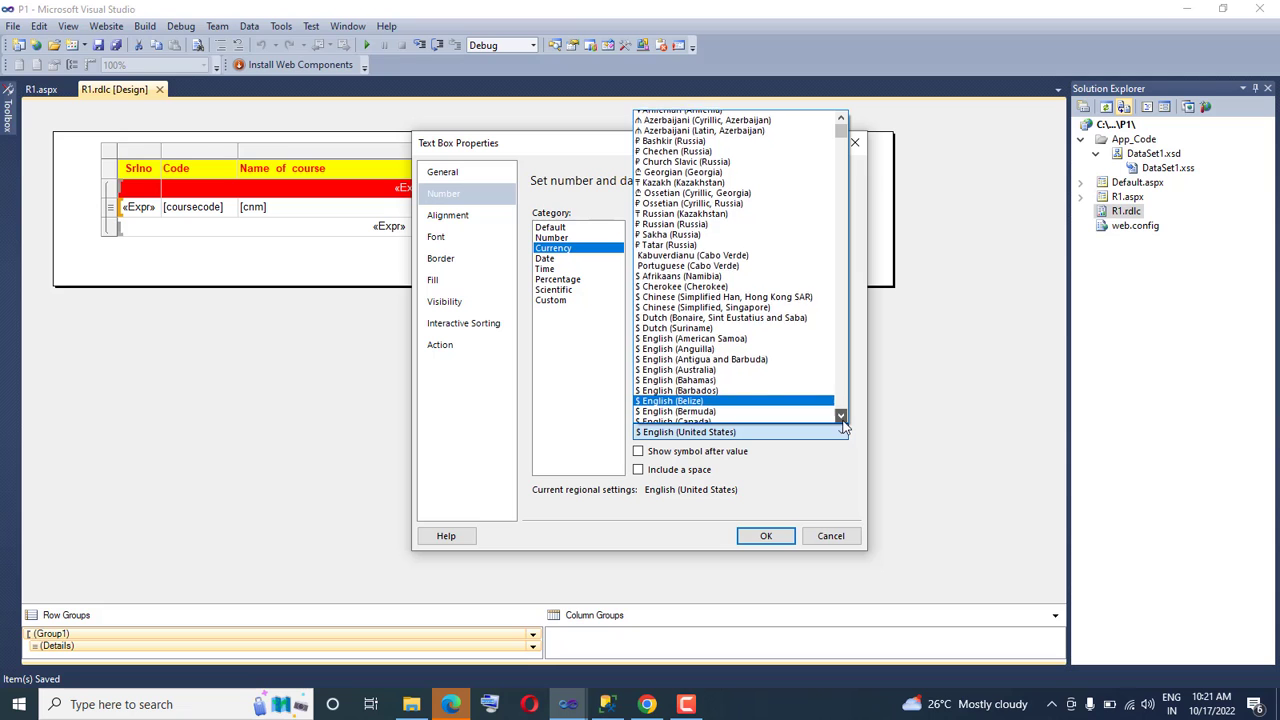
drag(841, 416, 842, 420)
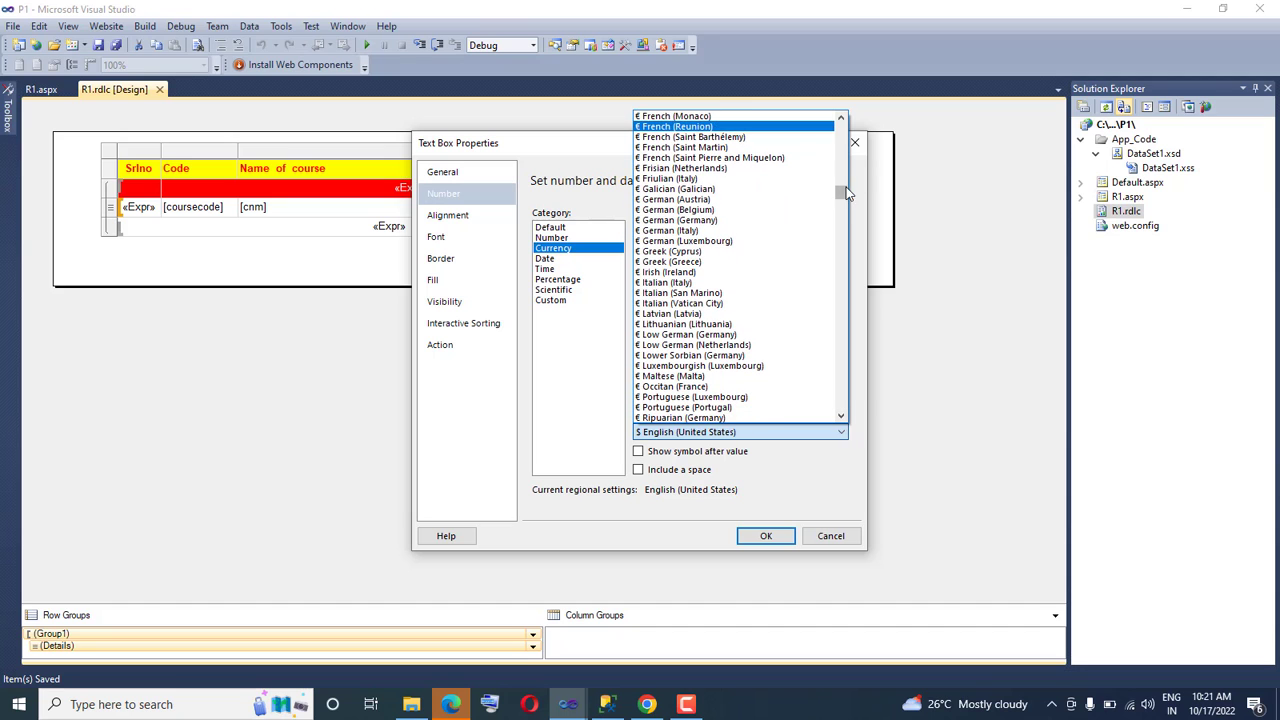
drag(845, 188, 841, 202)
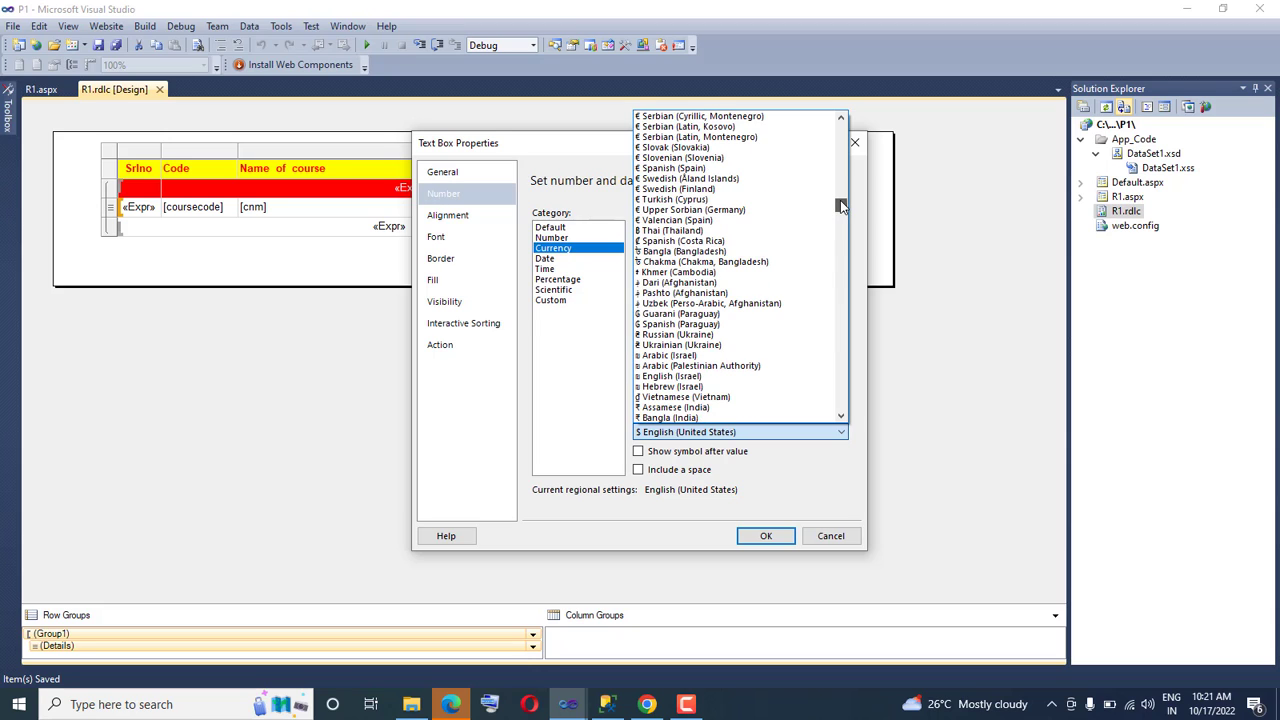
drag(841, 205, 841, 209)
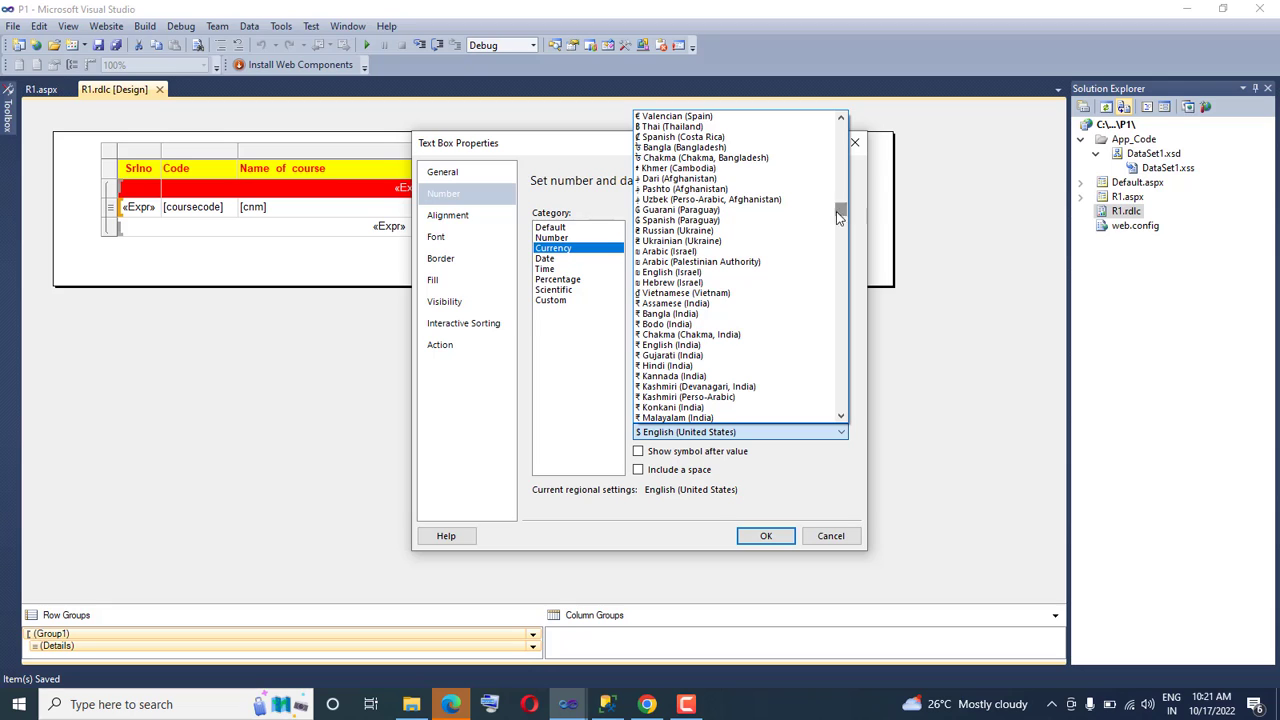
click(676, 407)
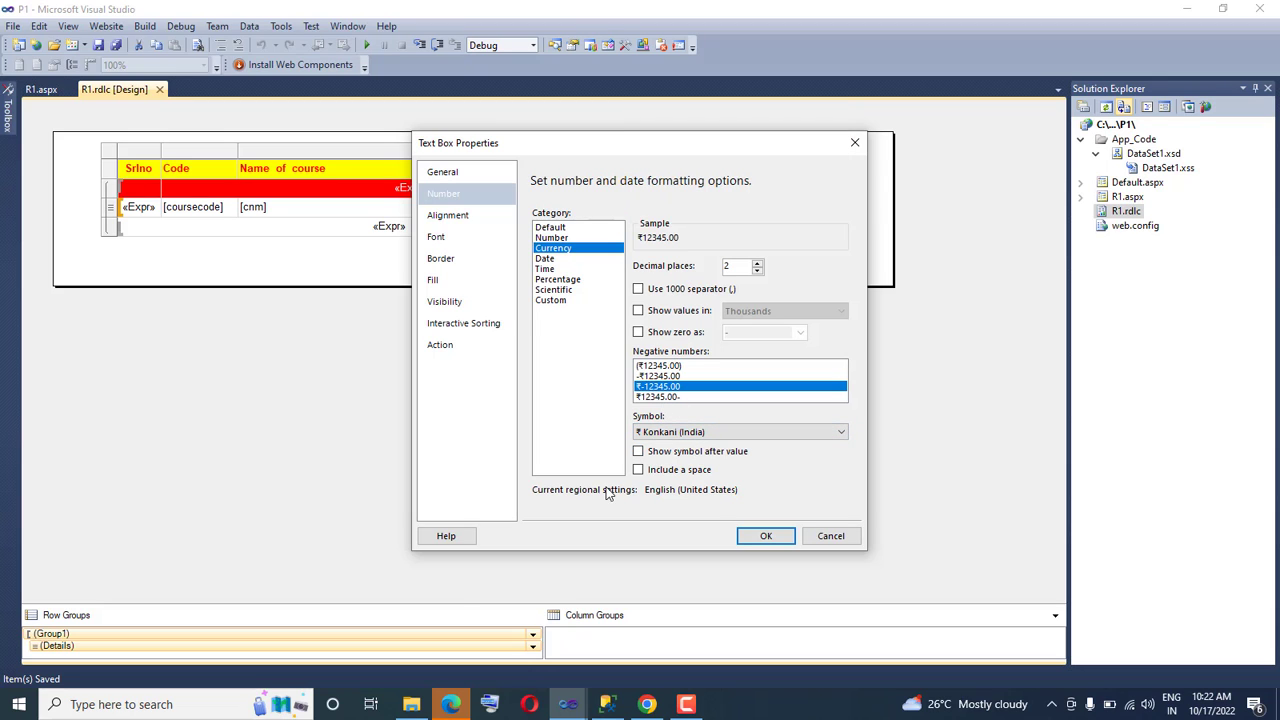
click(765, 540)
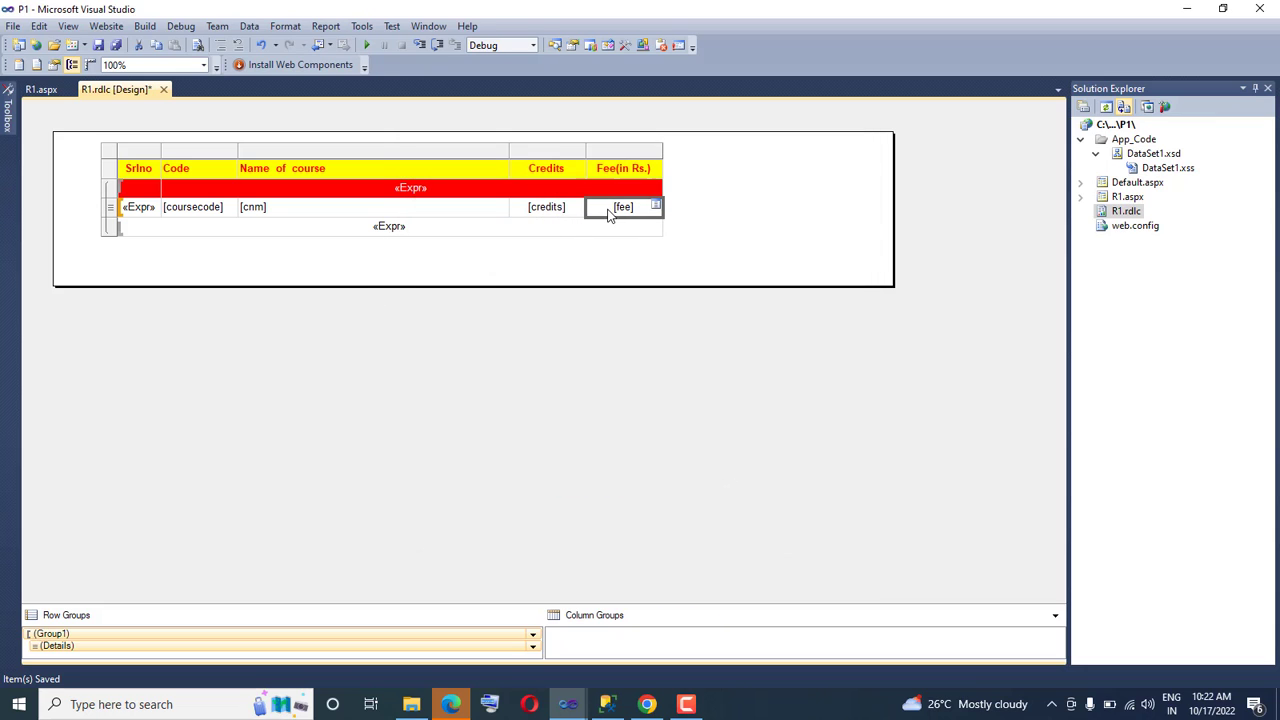
Save the report design and reload the R1.aspx report page in Chrome
click(13, 26)
click(69, 284)
click(647, 704)
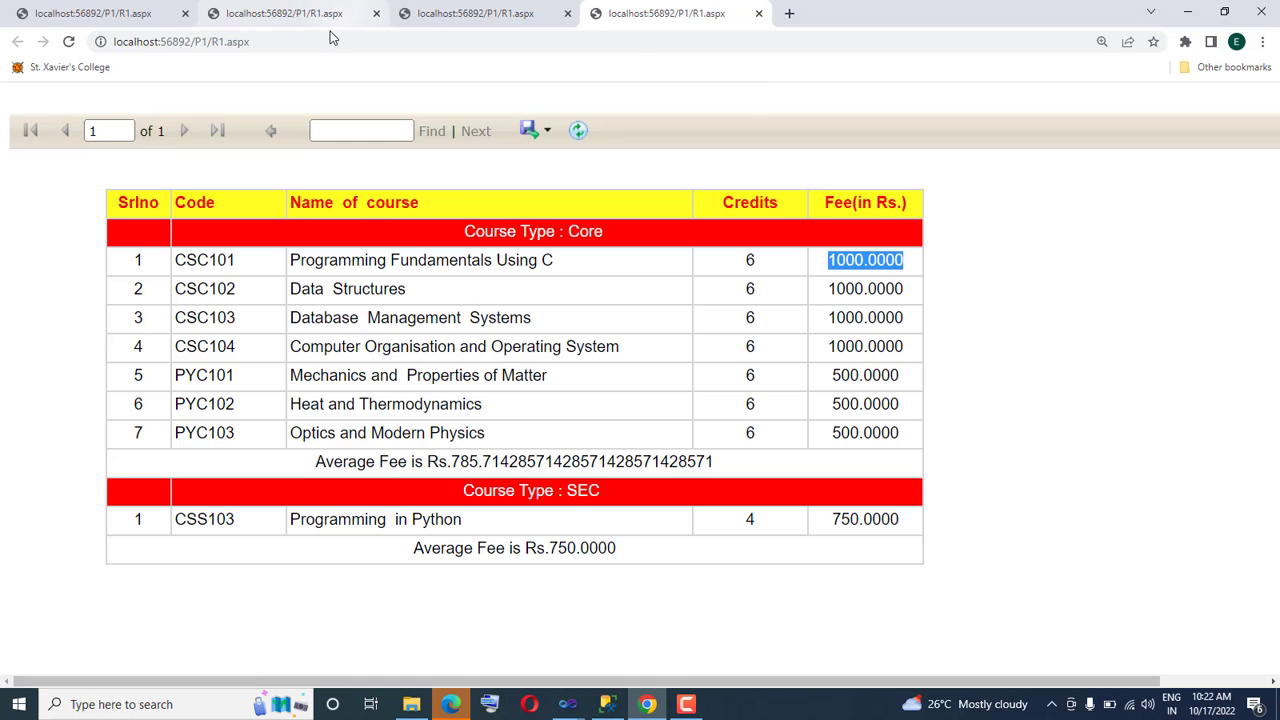
click(331, 42)
click(333, 47)
key(Return)
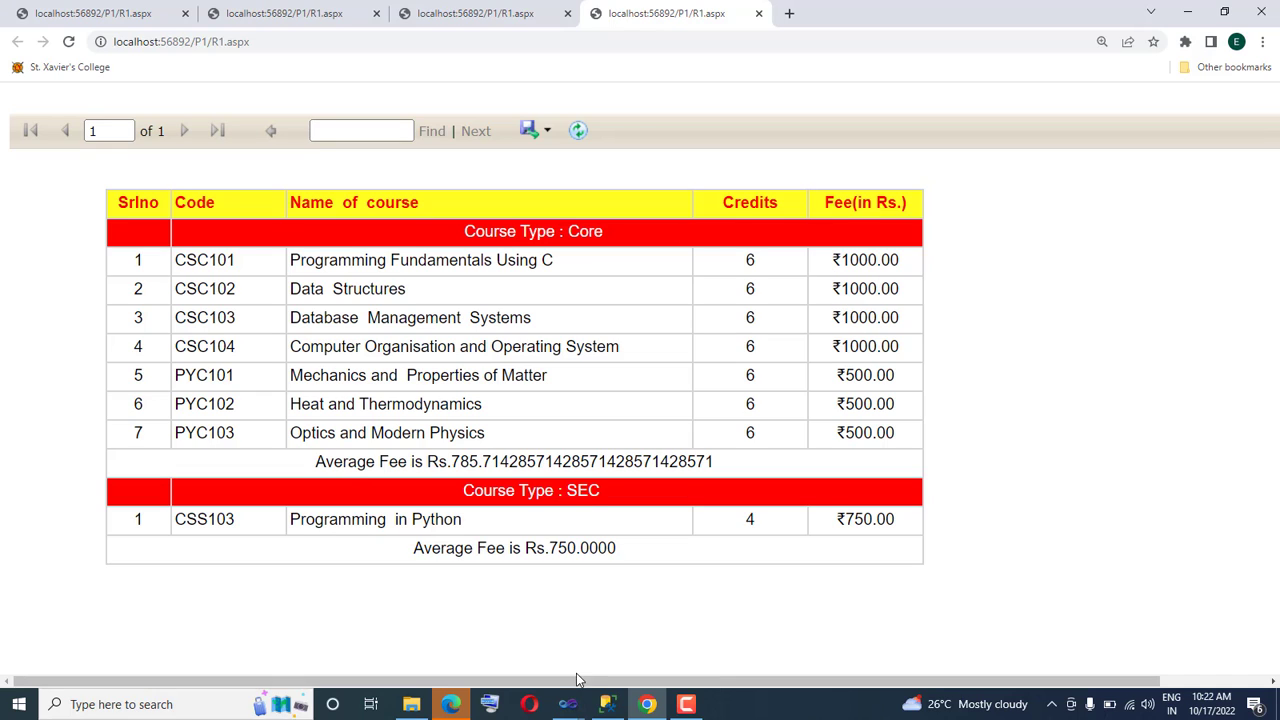
Review the [fee] cell's currency formatting options in Visual Studio and compare them with the report in Chrome
mouse_move(568, 704)
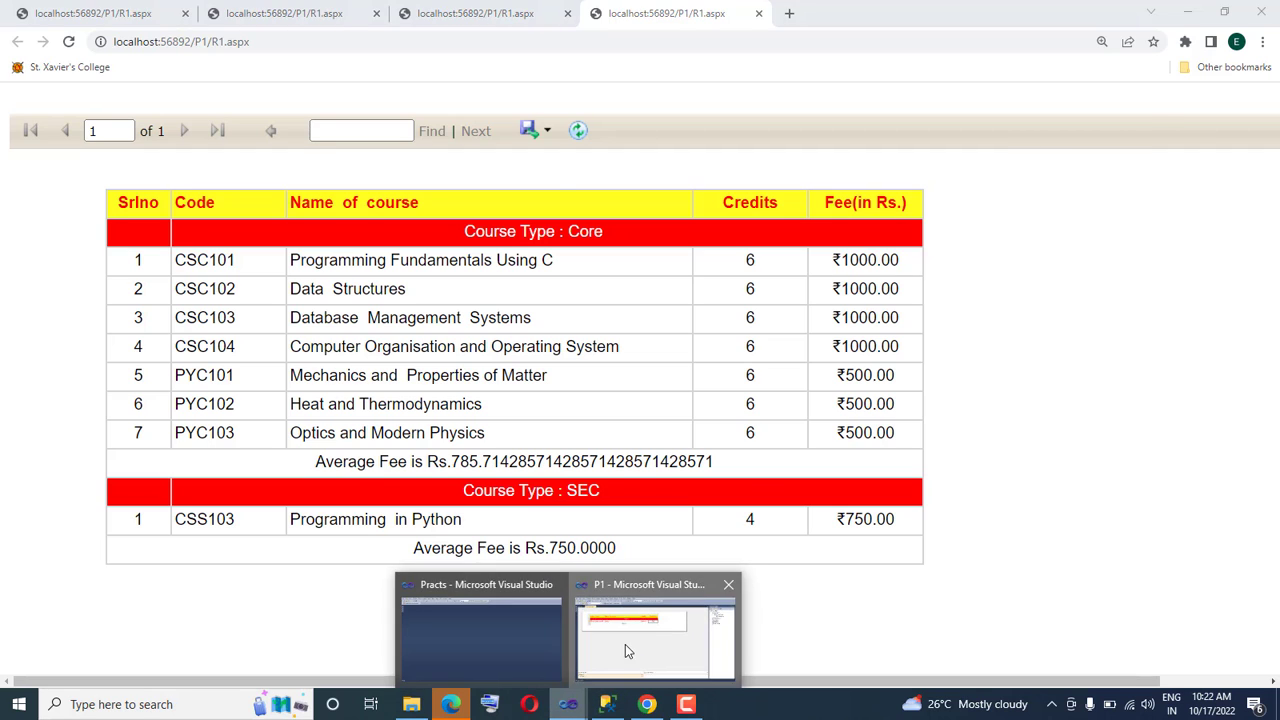
click(625, 644)
right_click(605, 212)
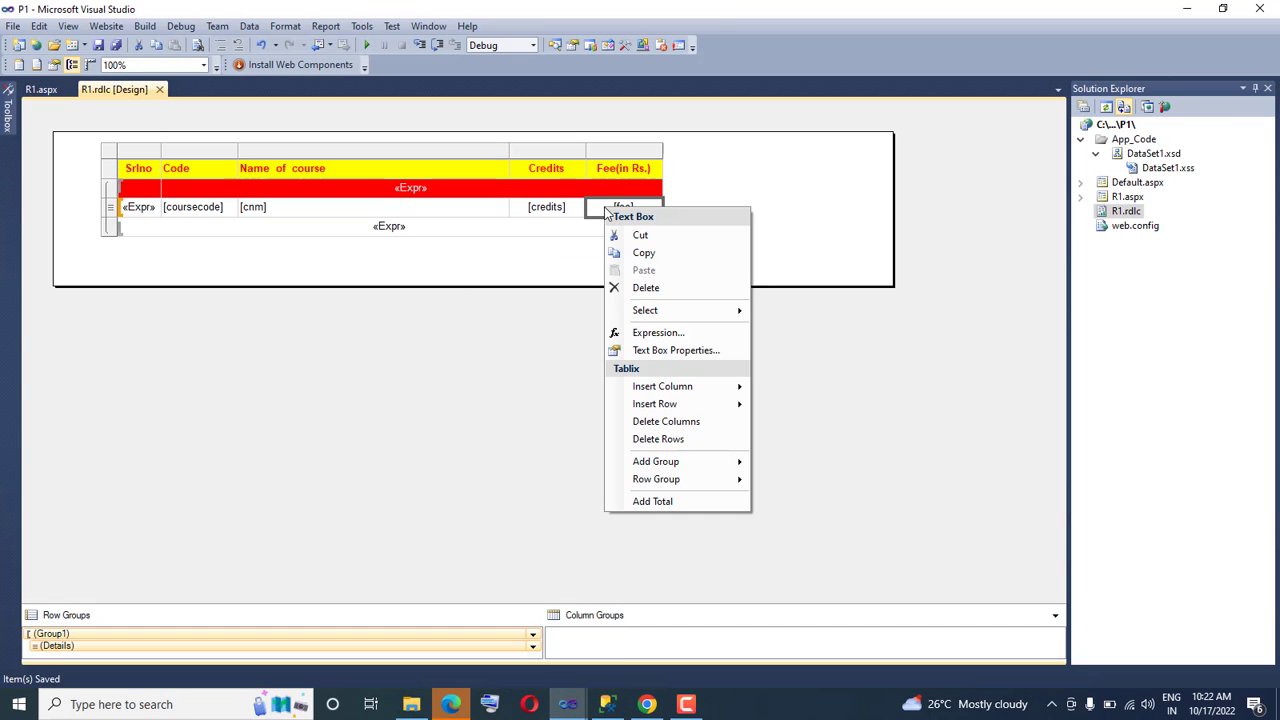
click(668, 350)
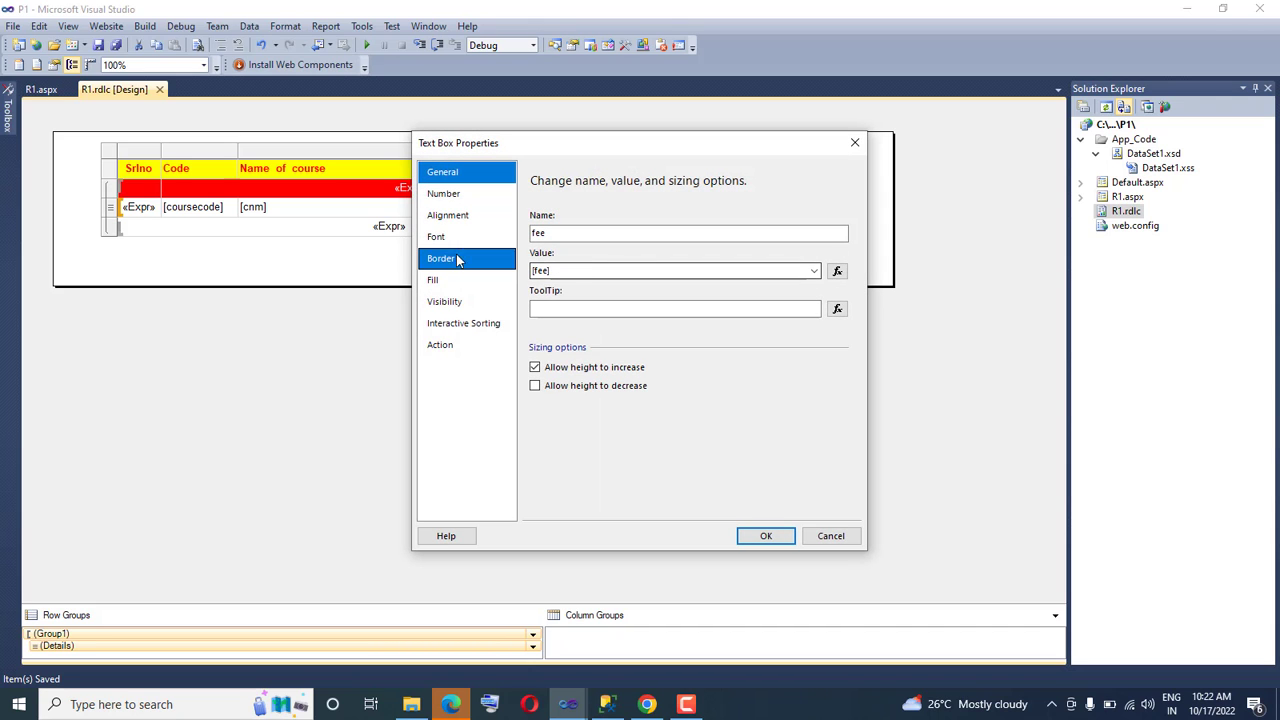
click(444, 194)
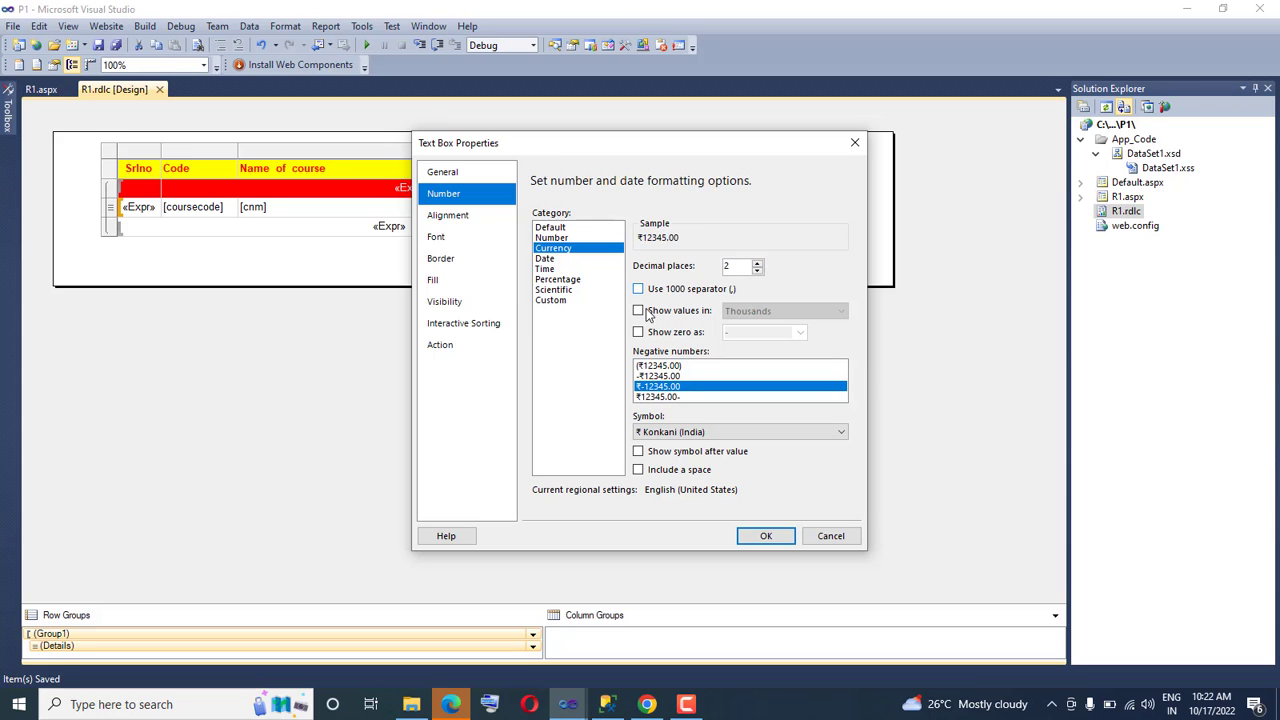
click(766, 537)
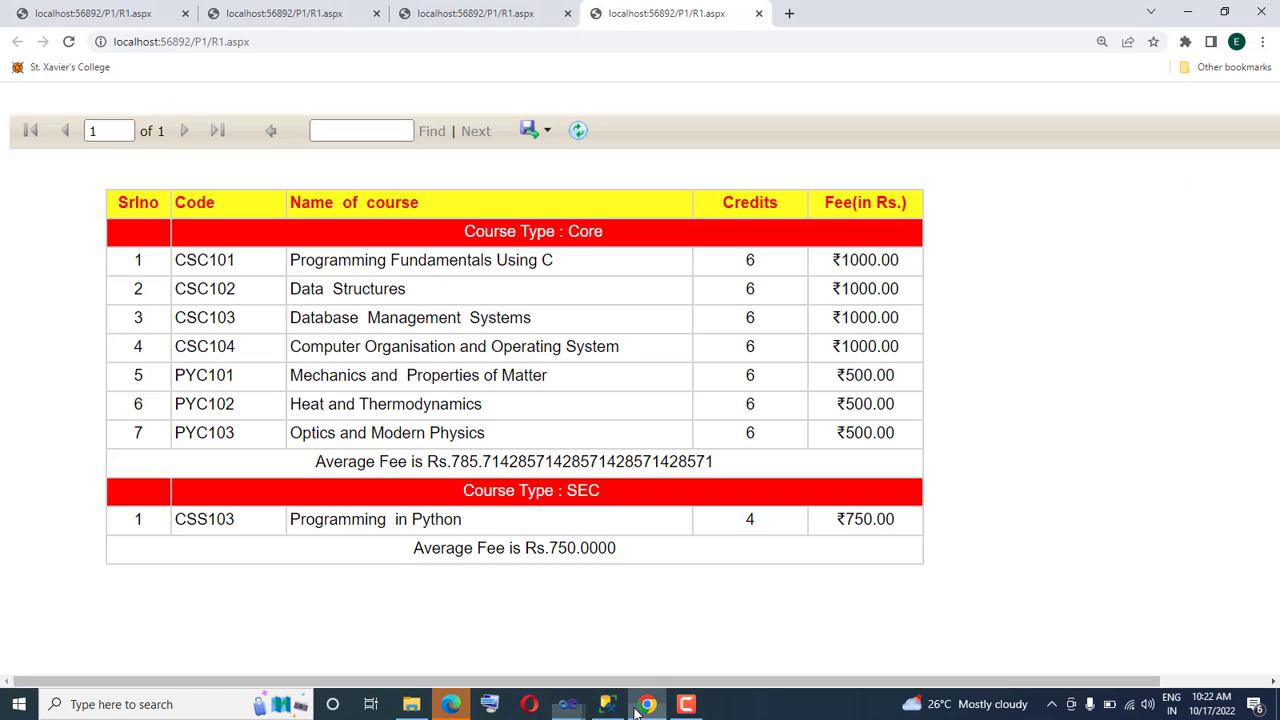
click(647, 704)
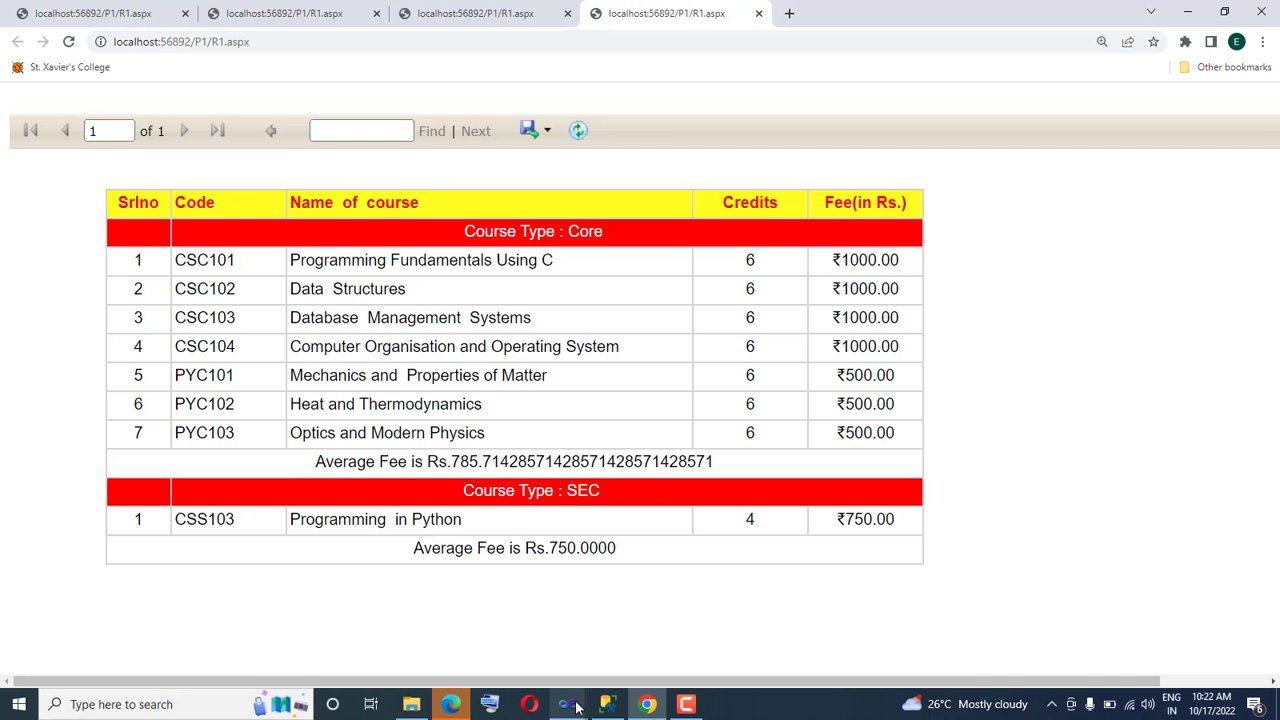
In Visual Studio, change the average in the group footer's expression to round(Avg(Fields!fee.Value,"Group1"),2)
mouse_move(573, 710)
click(614, 655)
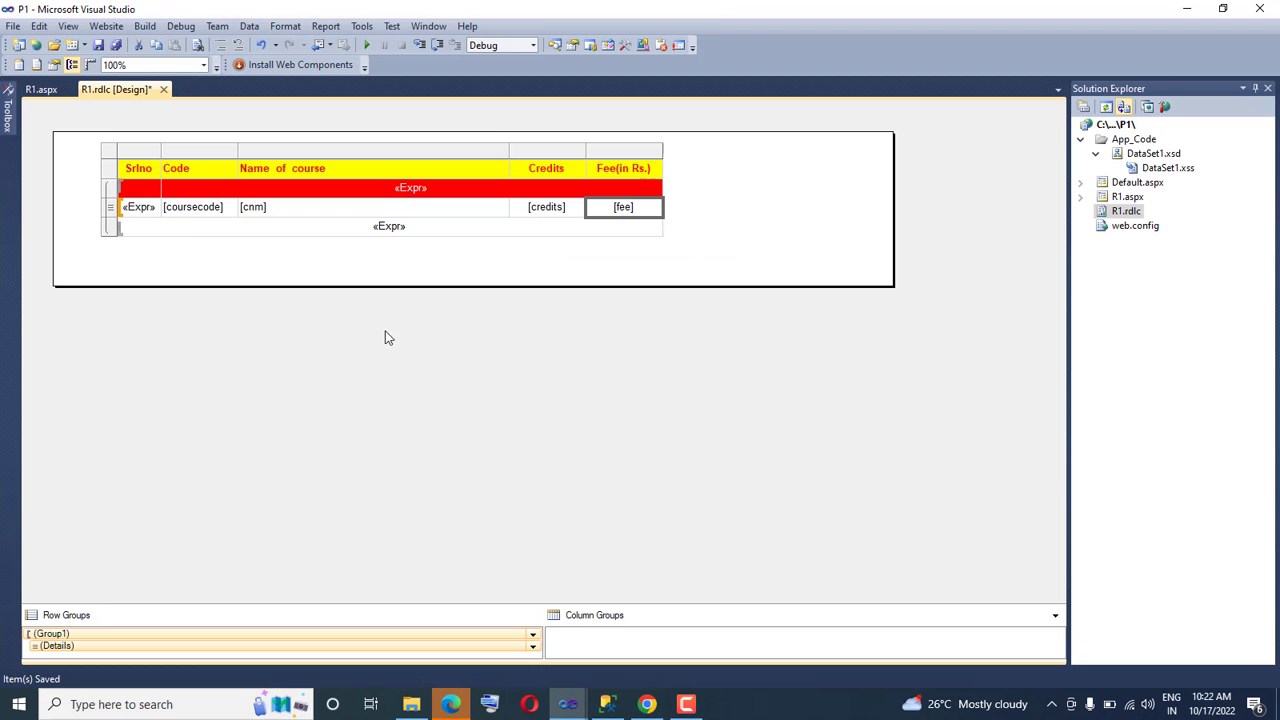
right_click(385, 228)
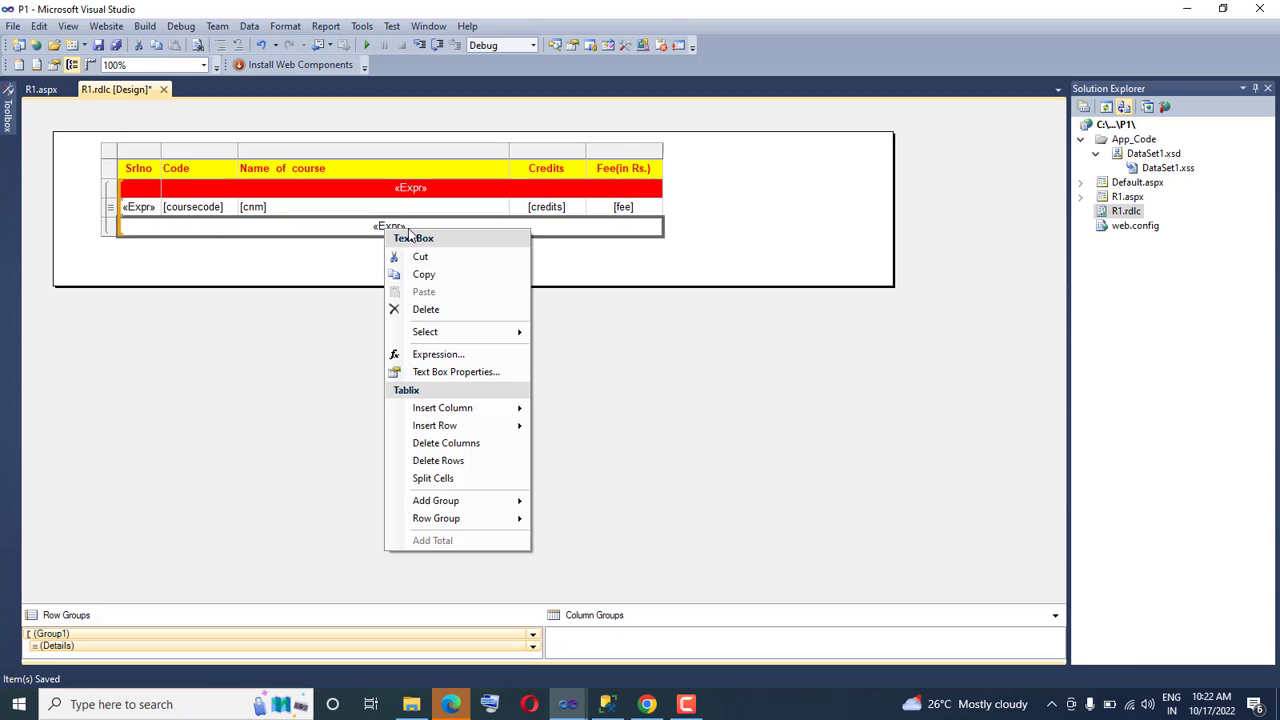
click(430, 352)
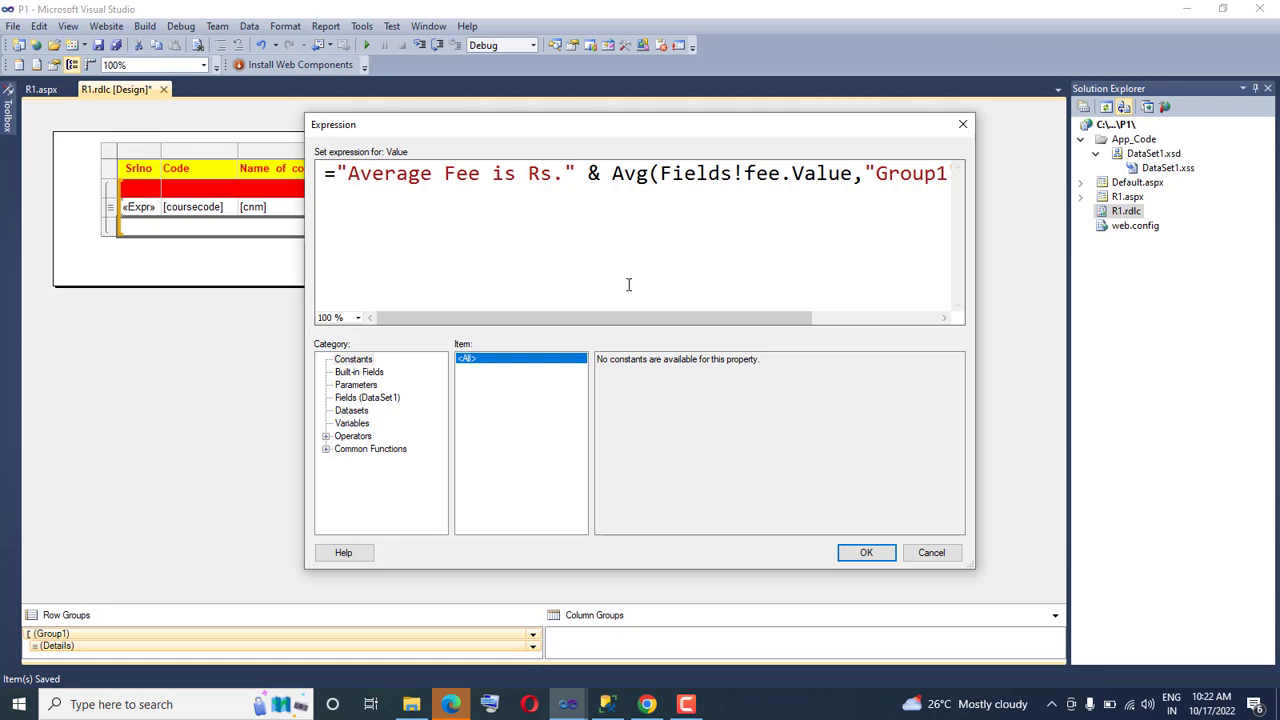
drag(594, 317, 694, 314)
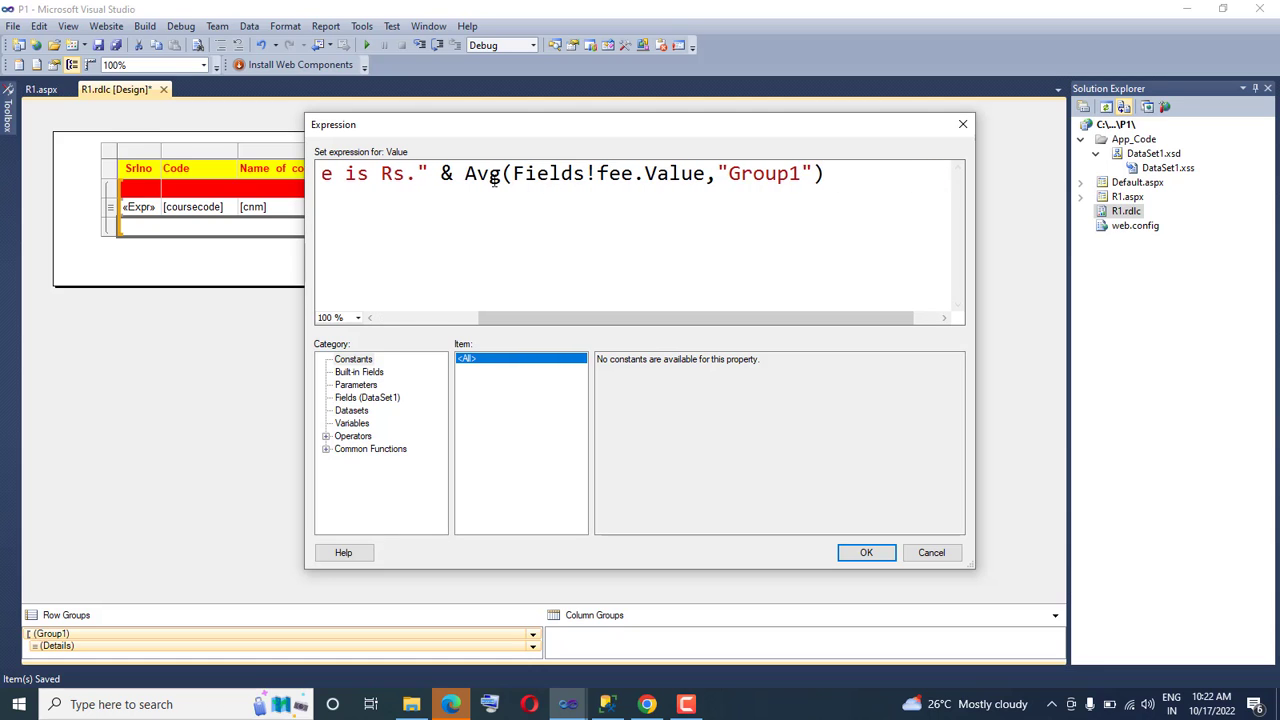
drag(466, 174, 827, 172)
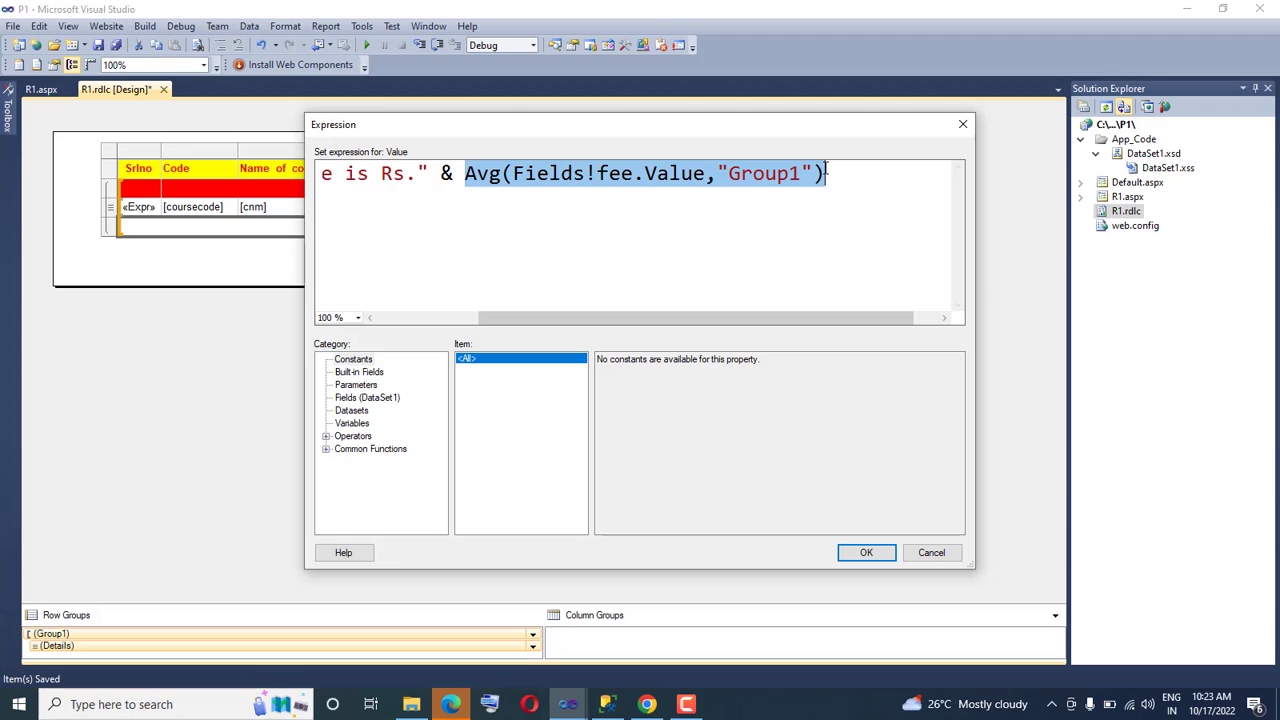
click(468, 175)
text(round)
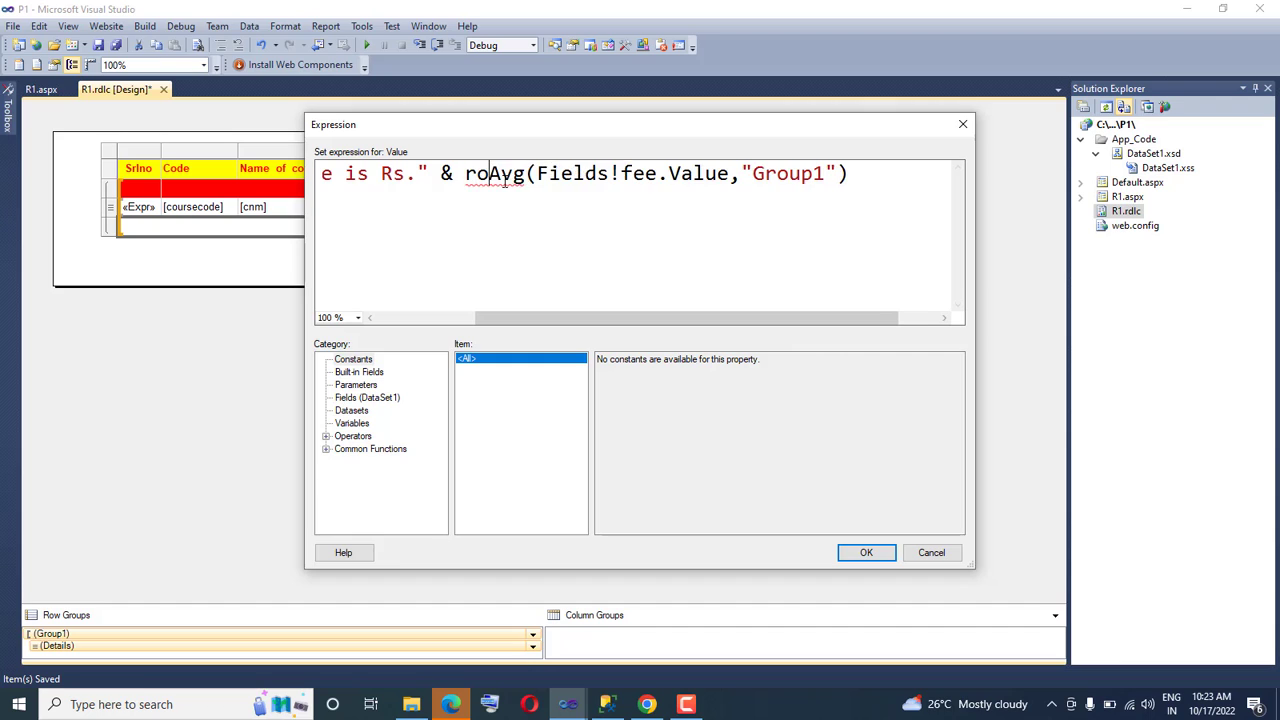
text(()
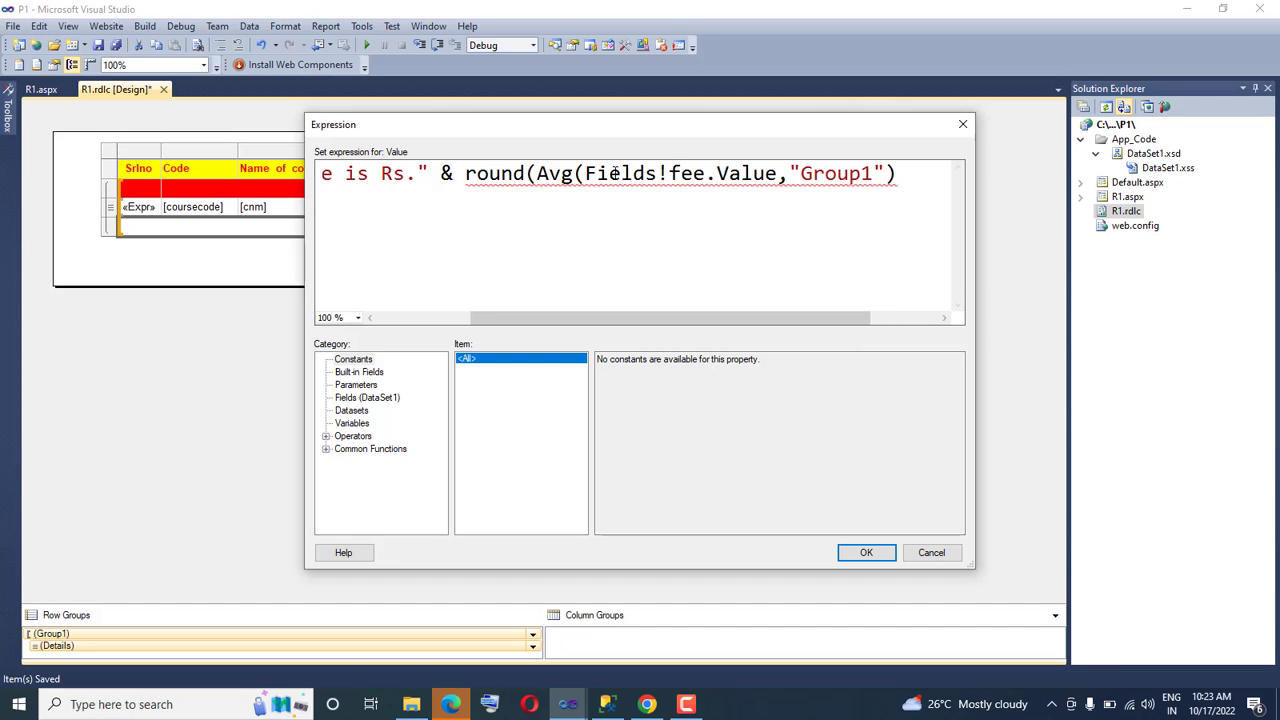
text(,2))
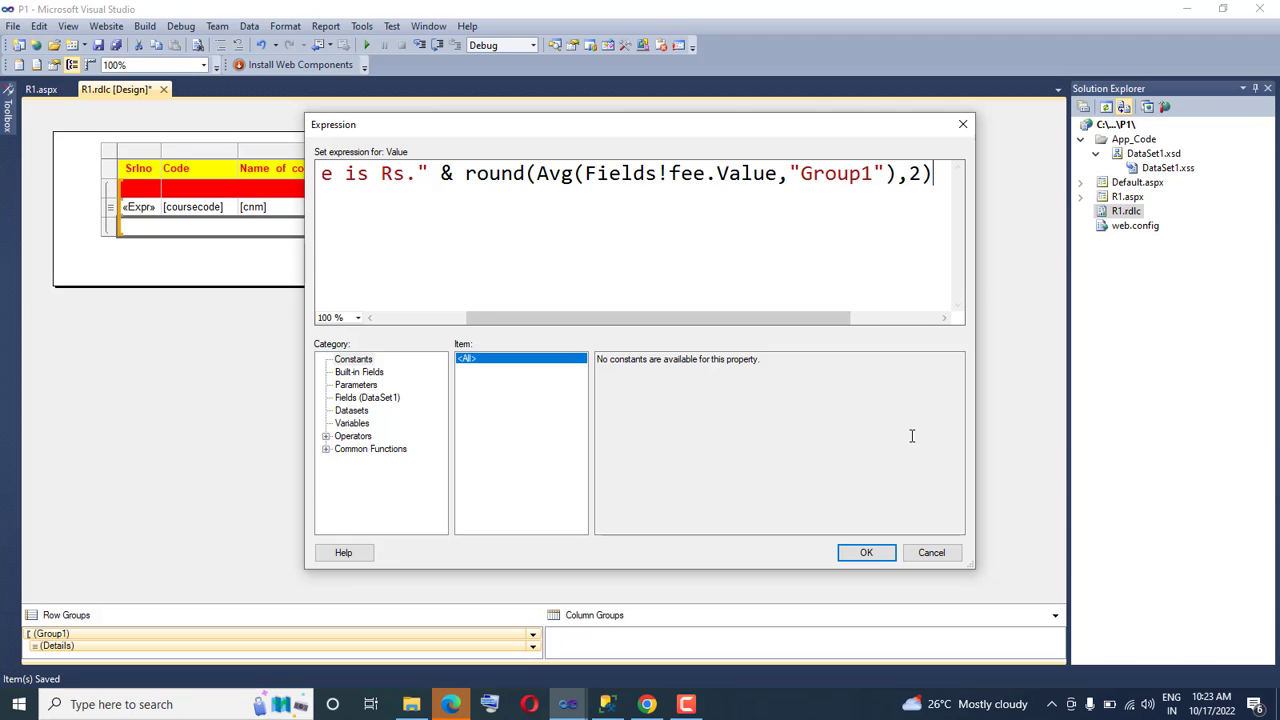
click(866, 556)
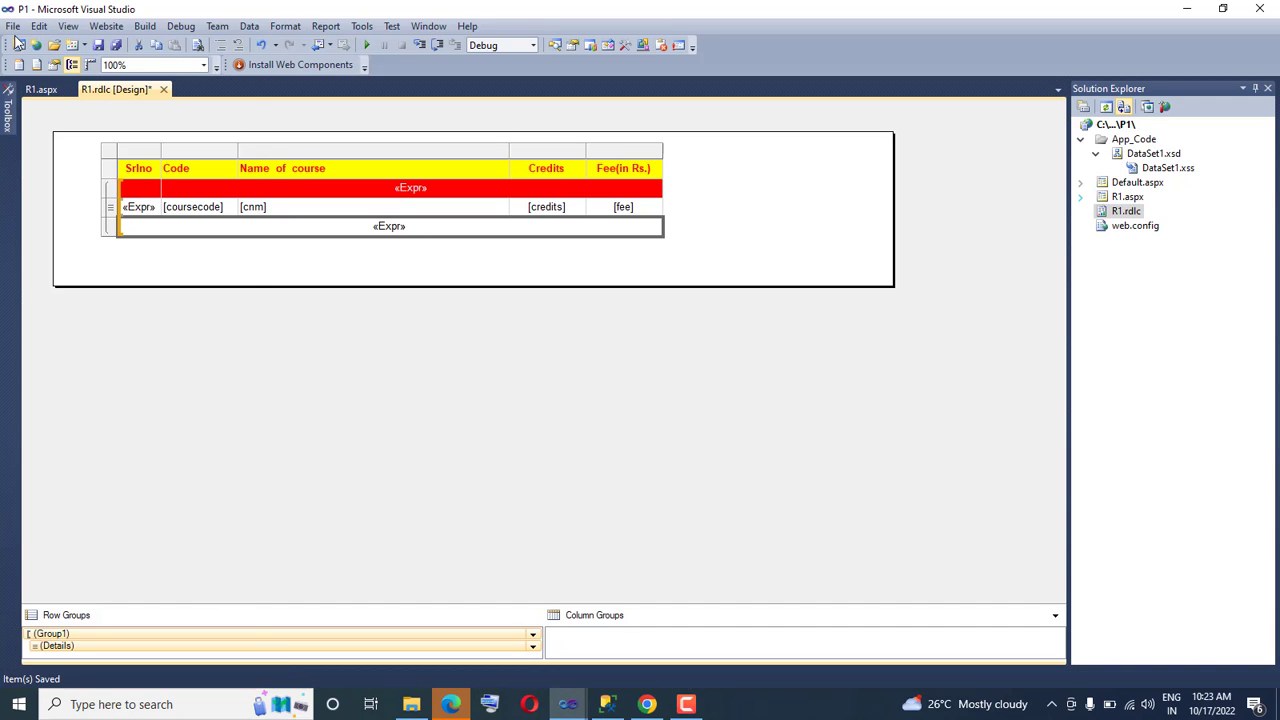
Save all changes to the report design and reload the R1.aspx page in Chrome
click(13, 26)
click(82, 283)
click(647, 705)
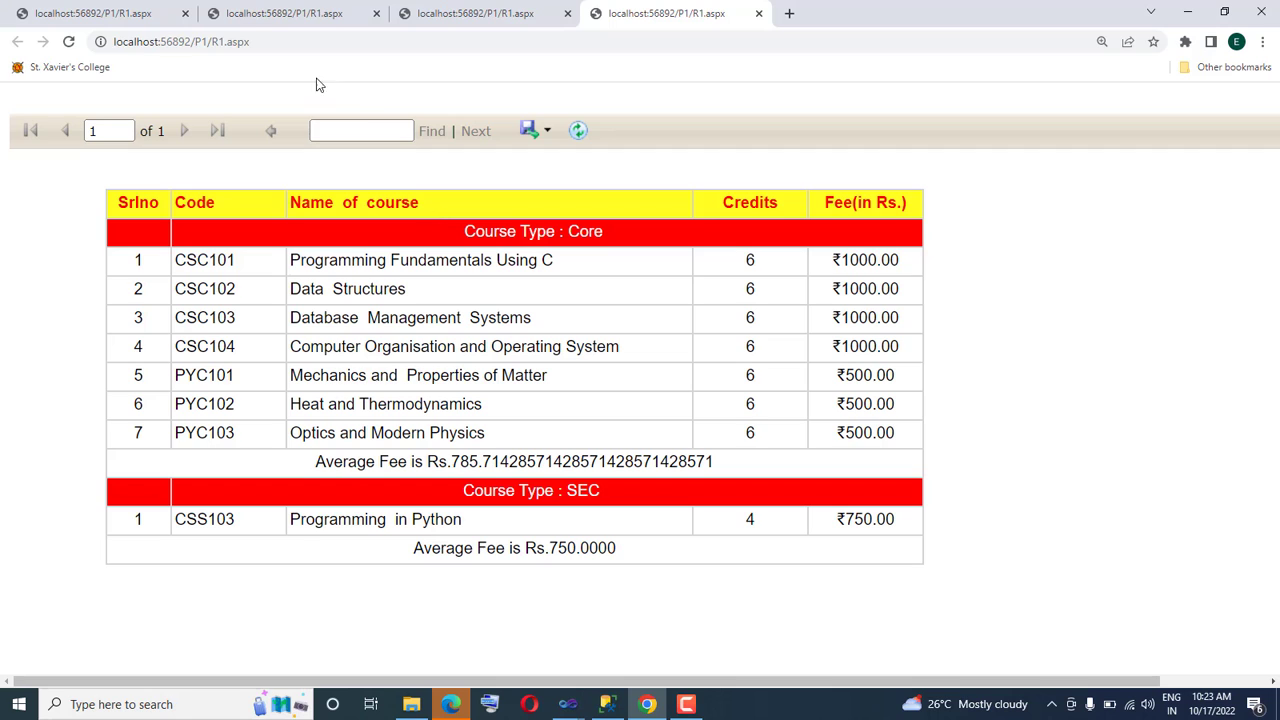
double_click(323, 43)
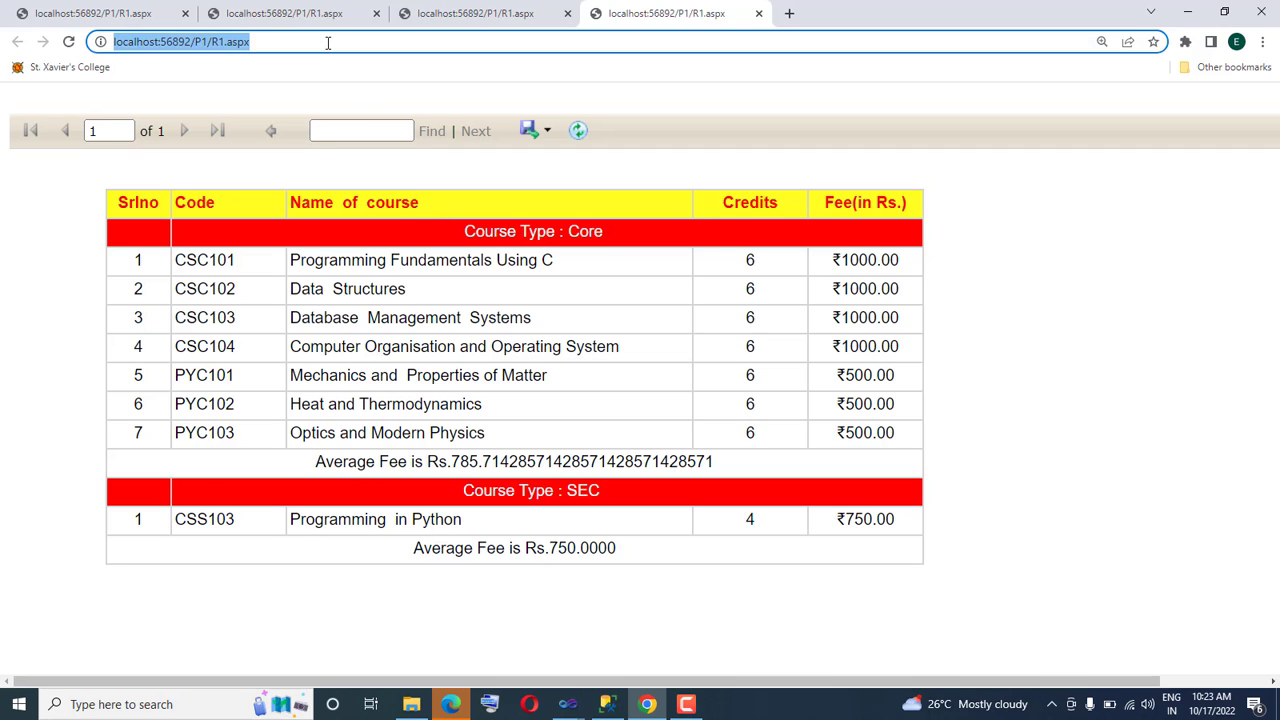
click(270, 42)
key(Return)
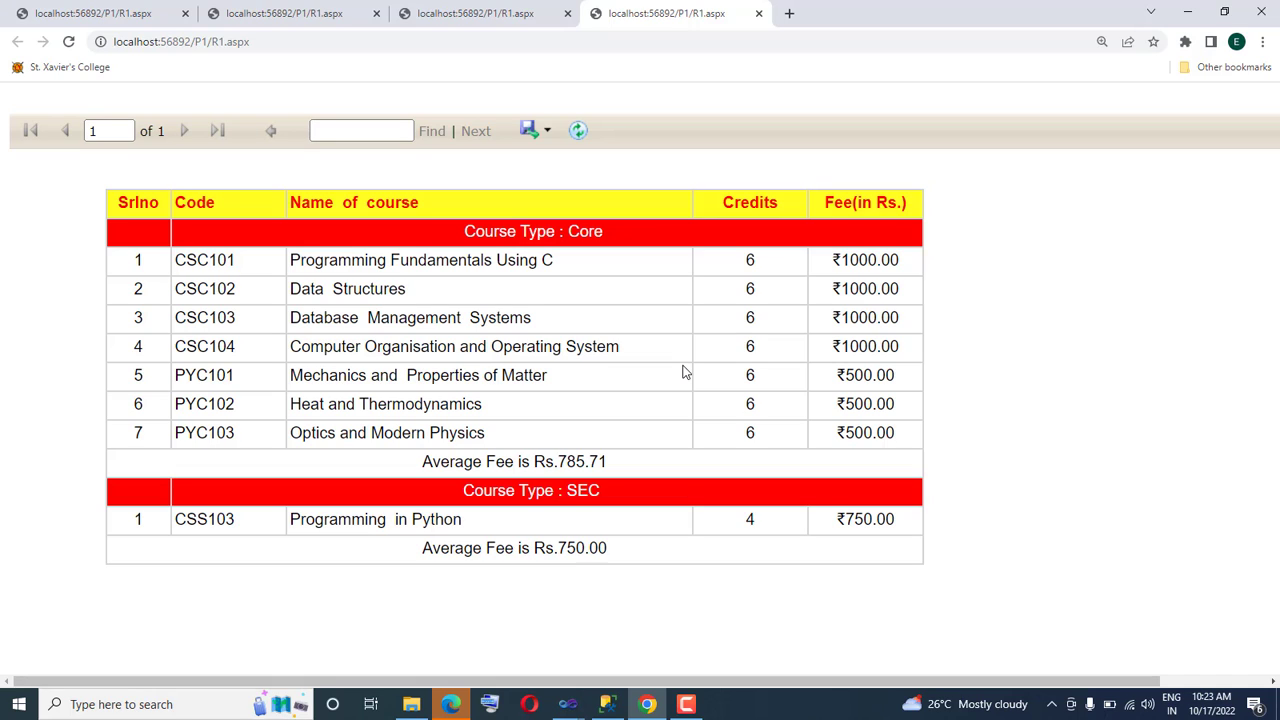
In Visual Studio, extend the R1.rdlc report body downward to make empty space below the course table
click(567, 704)
click(716, 627)
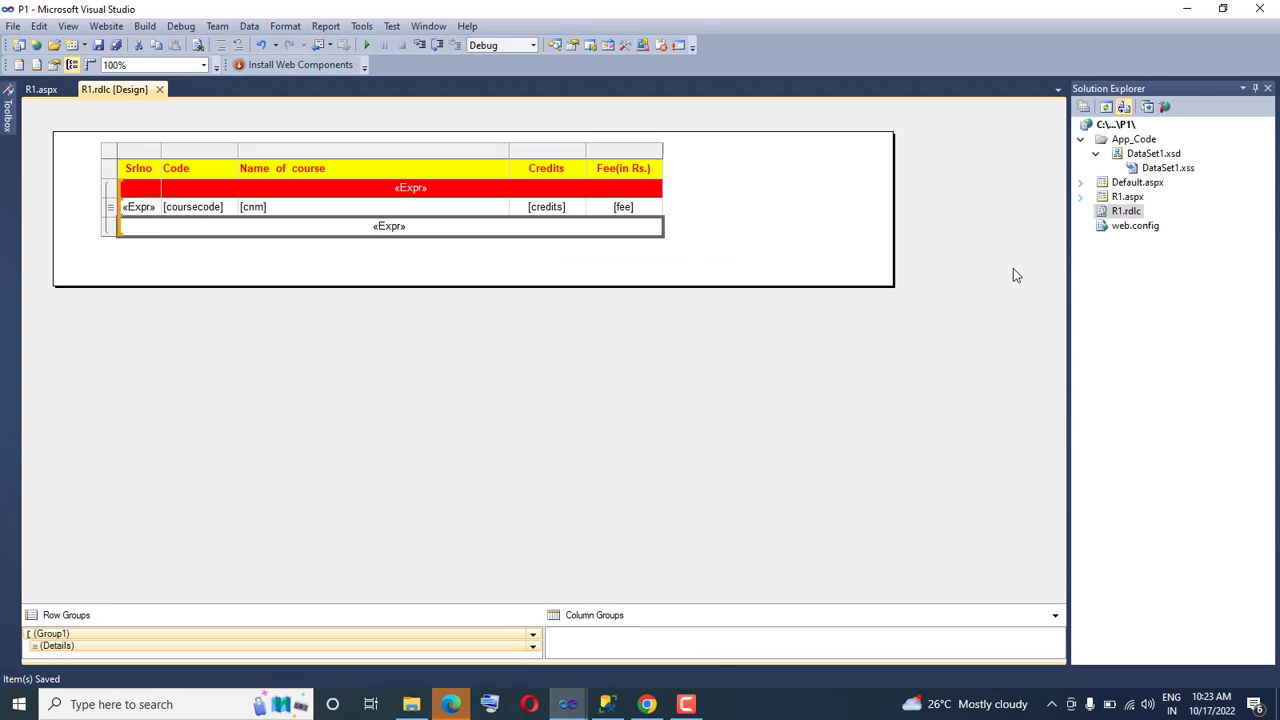
double_click(1128, 211)
drag(707, 286, 709, 294)
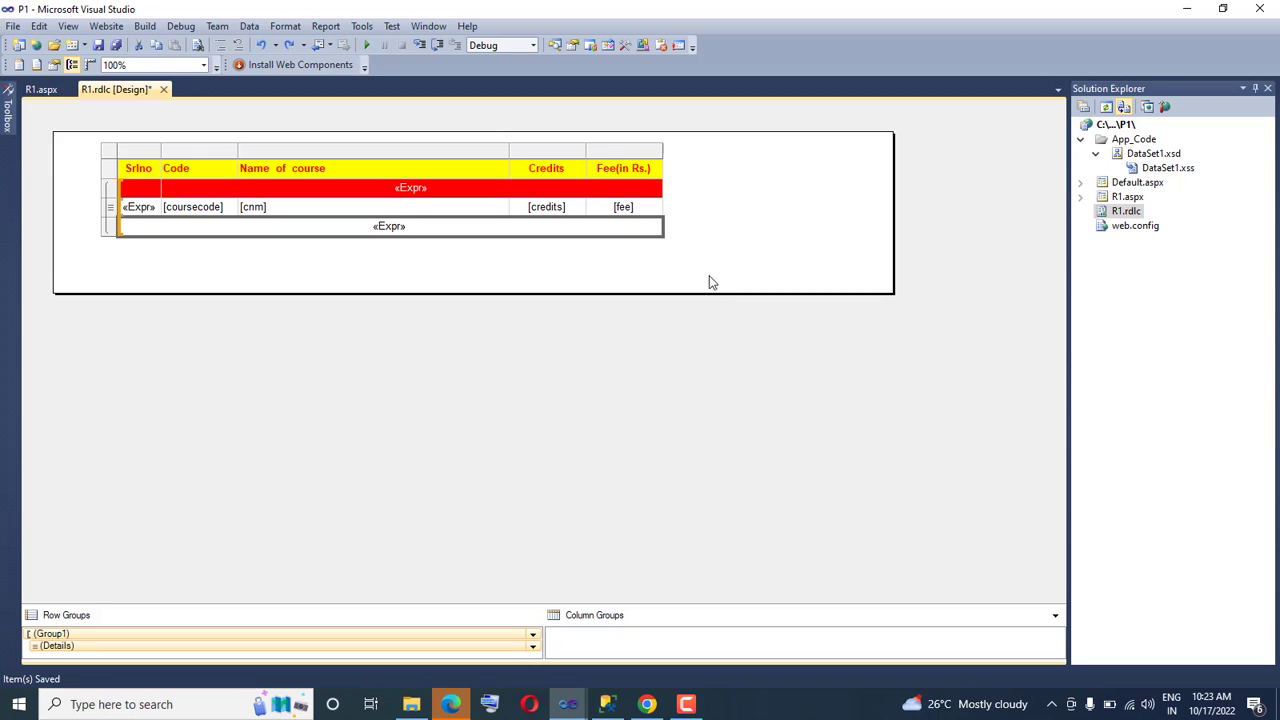
right_click(723, 188)
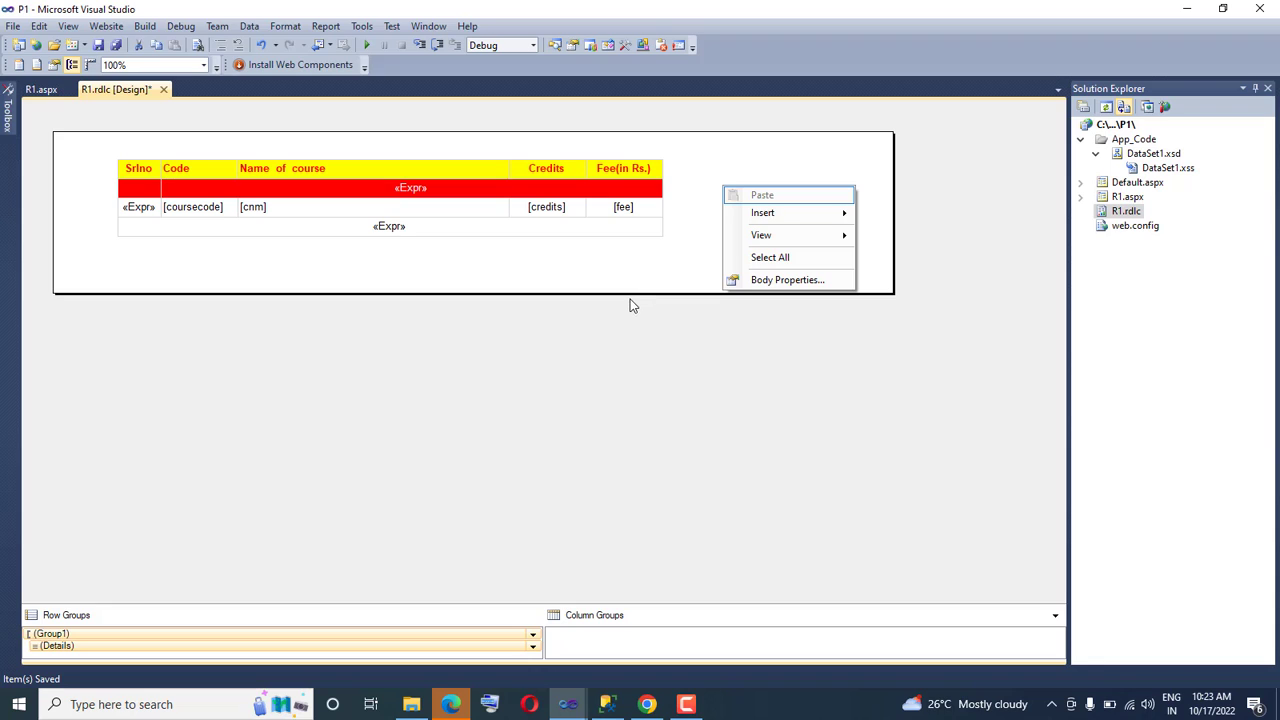
click(634, 334)
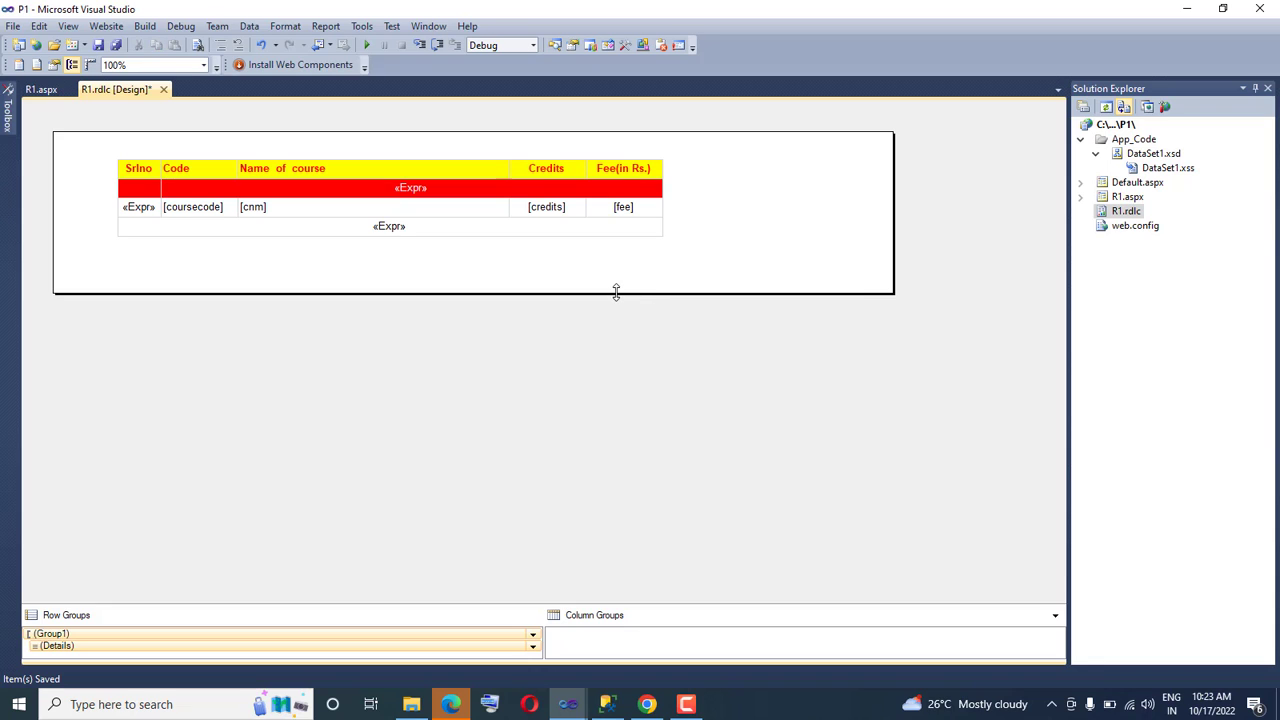
drag(616, 291, 628, 478)
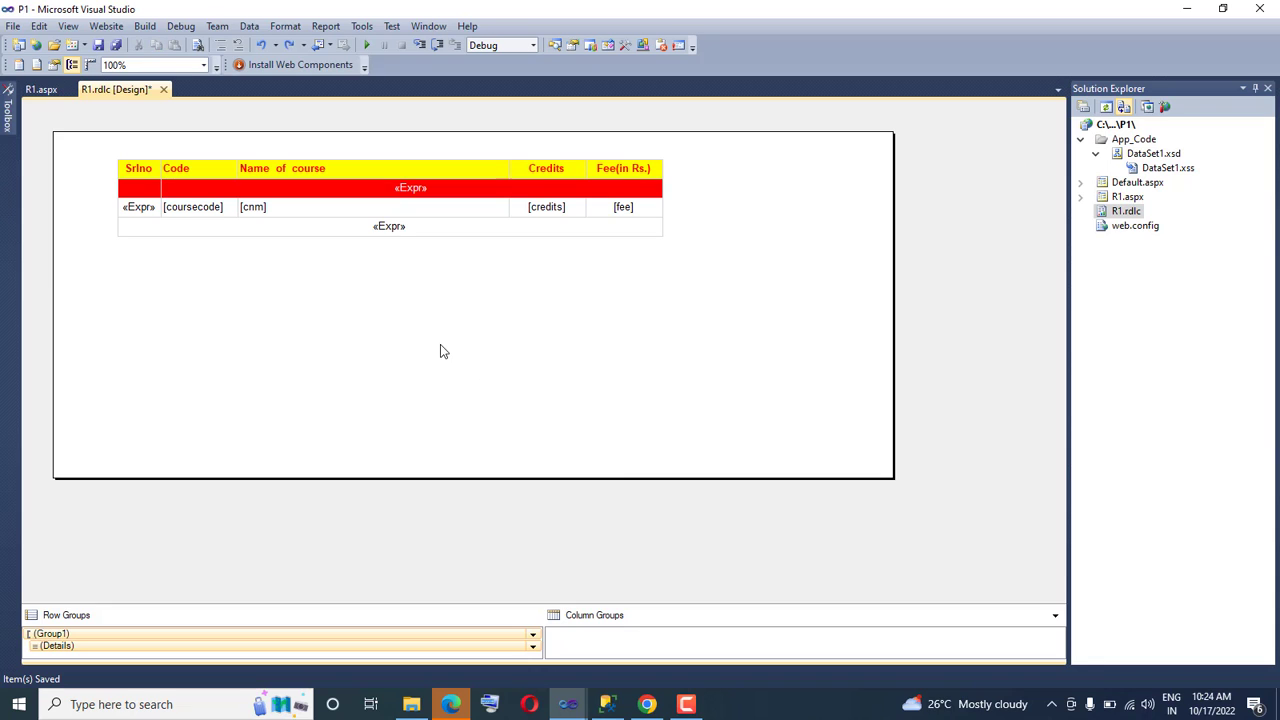
Insert a 3-D exploded pie chart in the empty area of the report body below the course table
right_click(134, 290)
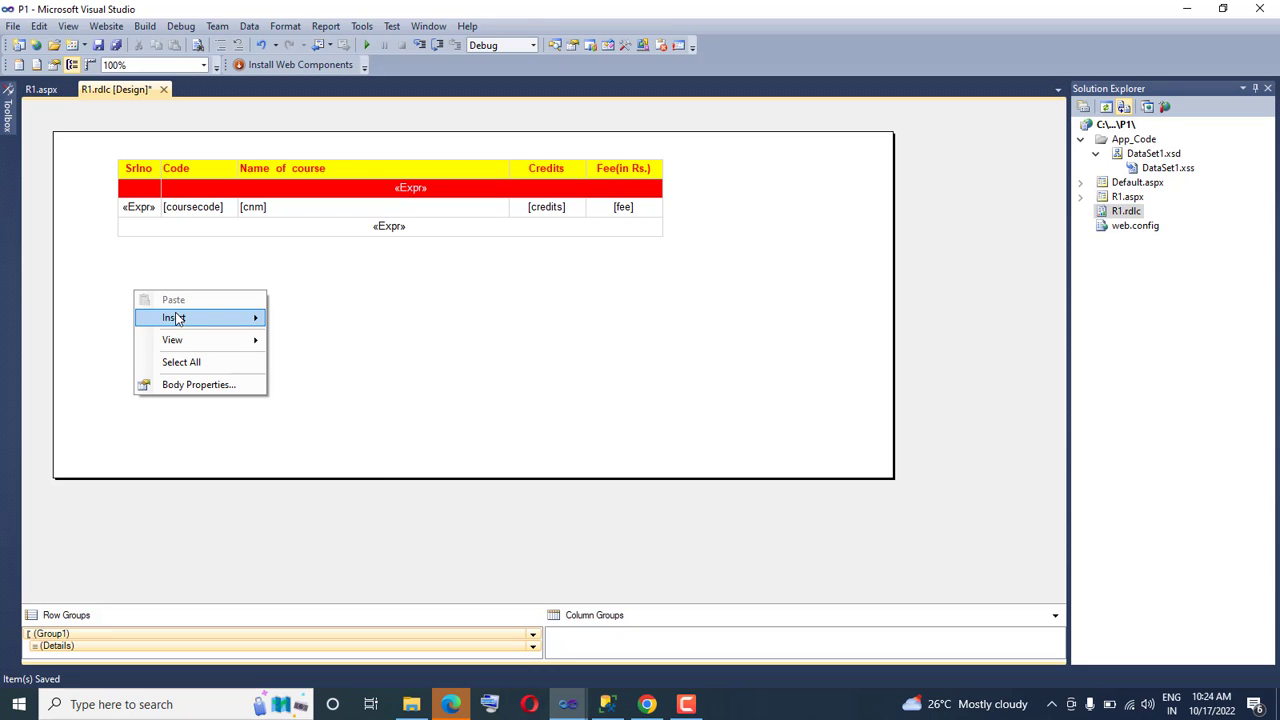
mouse_move(174, 318)
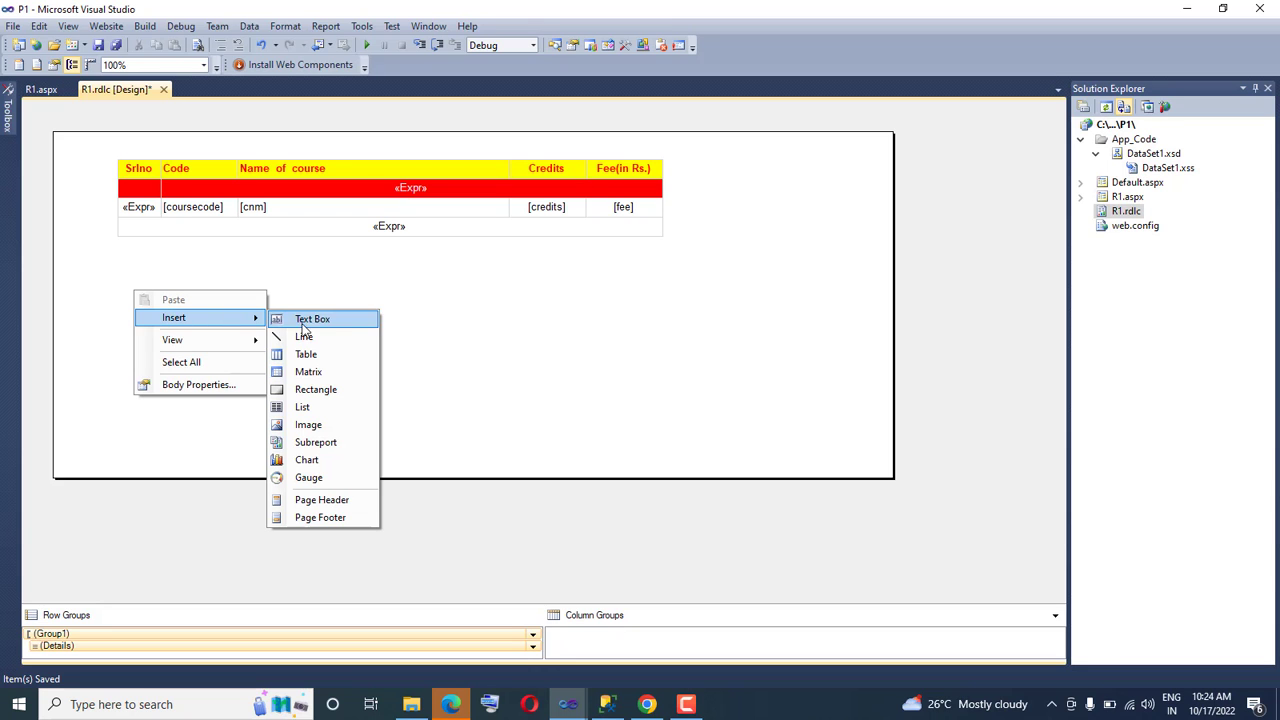
click(309, 461)
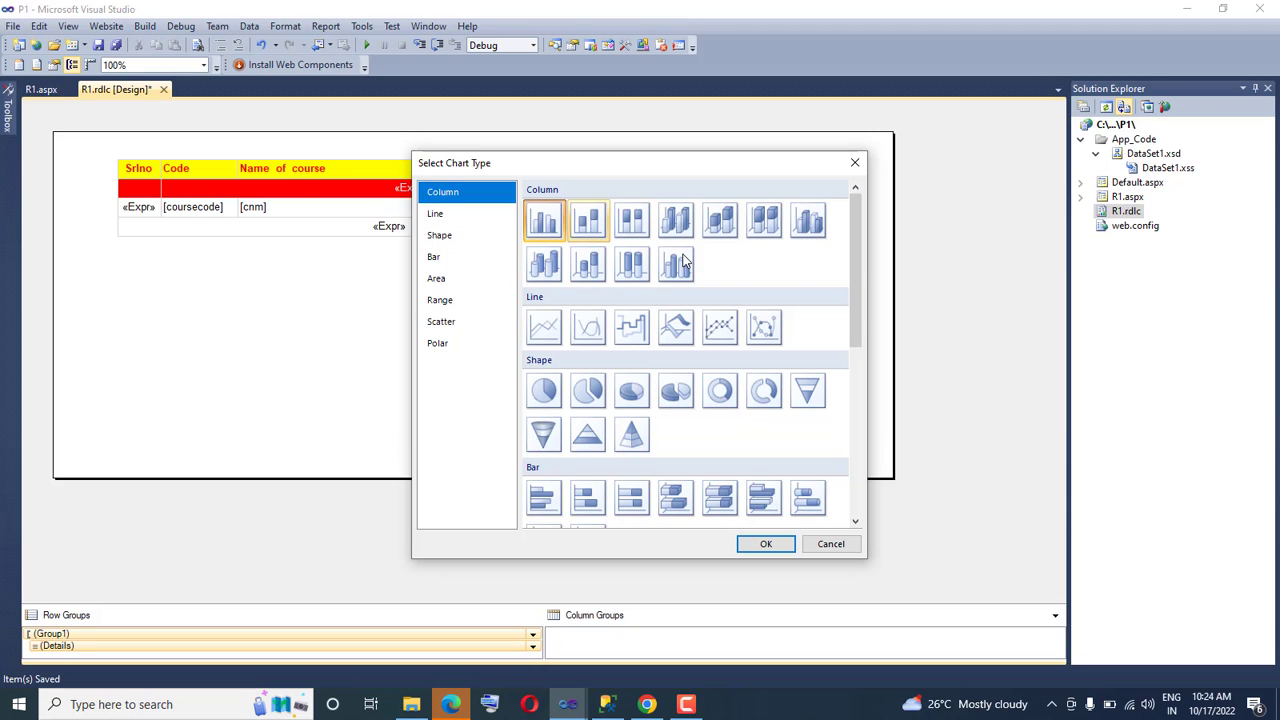
drag(853, 290, 874, 305)
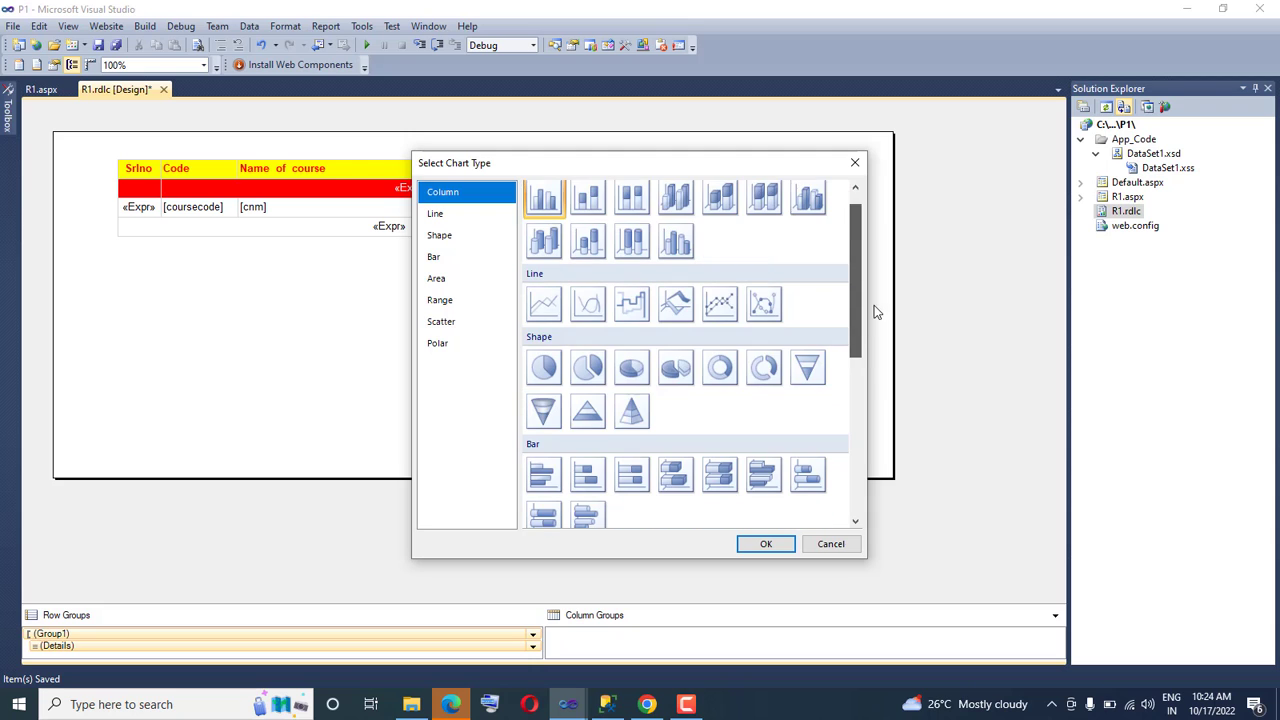
click(672, 367)
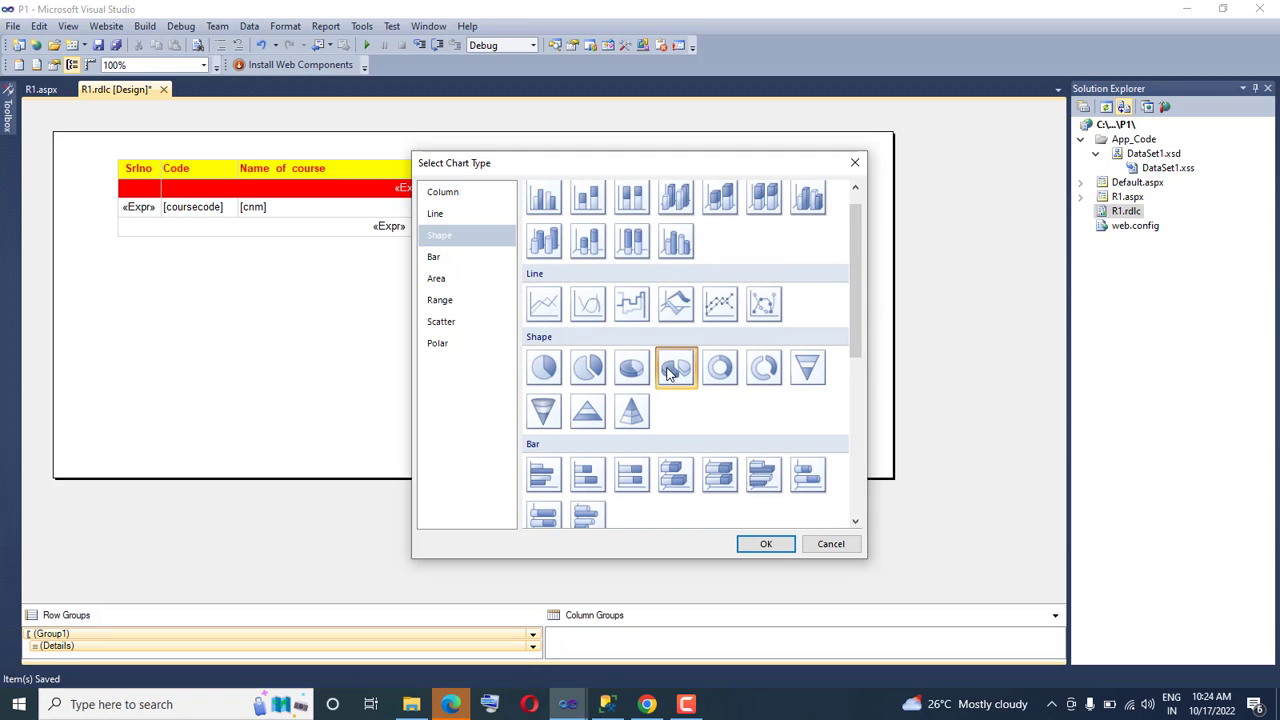
click(767, 545)
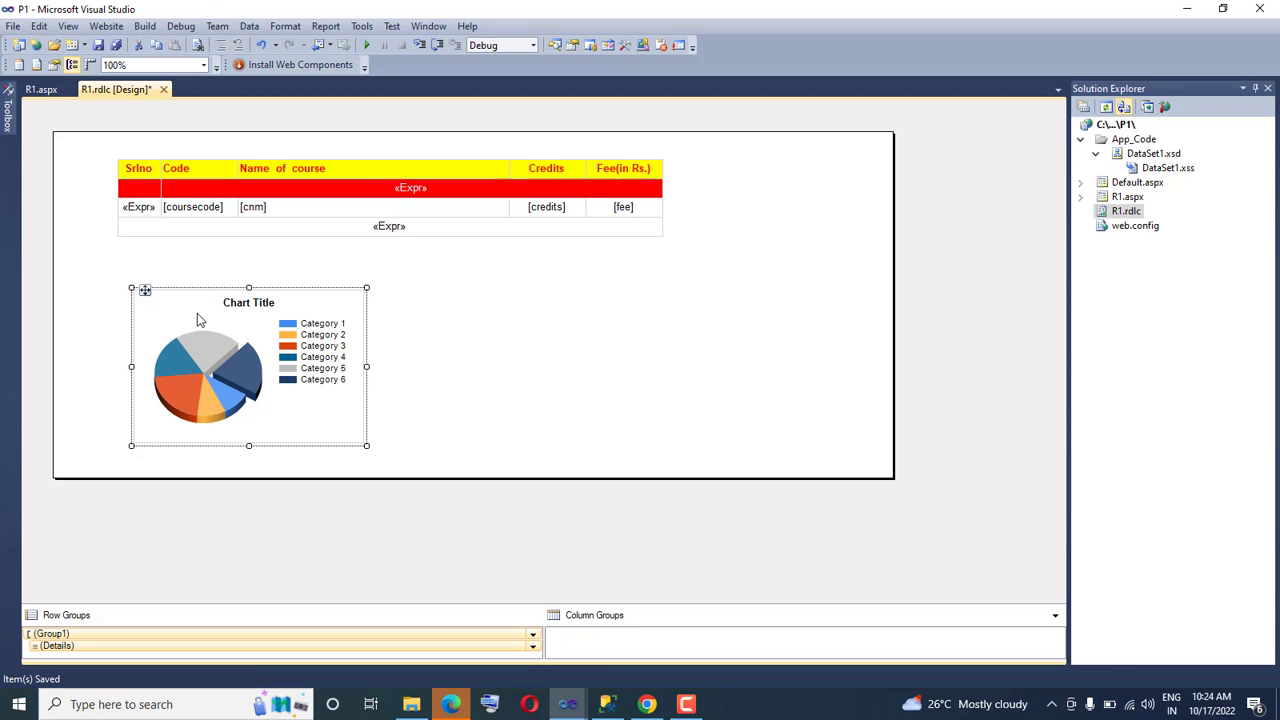
Set the pie chart's category field to type and its data field to cnm
click(220, 343)
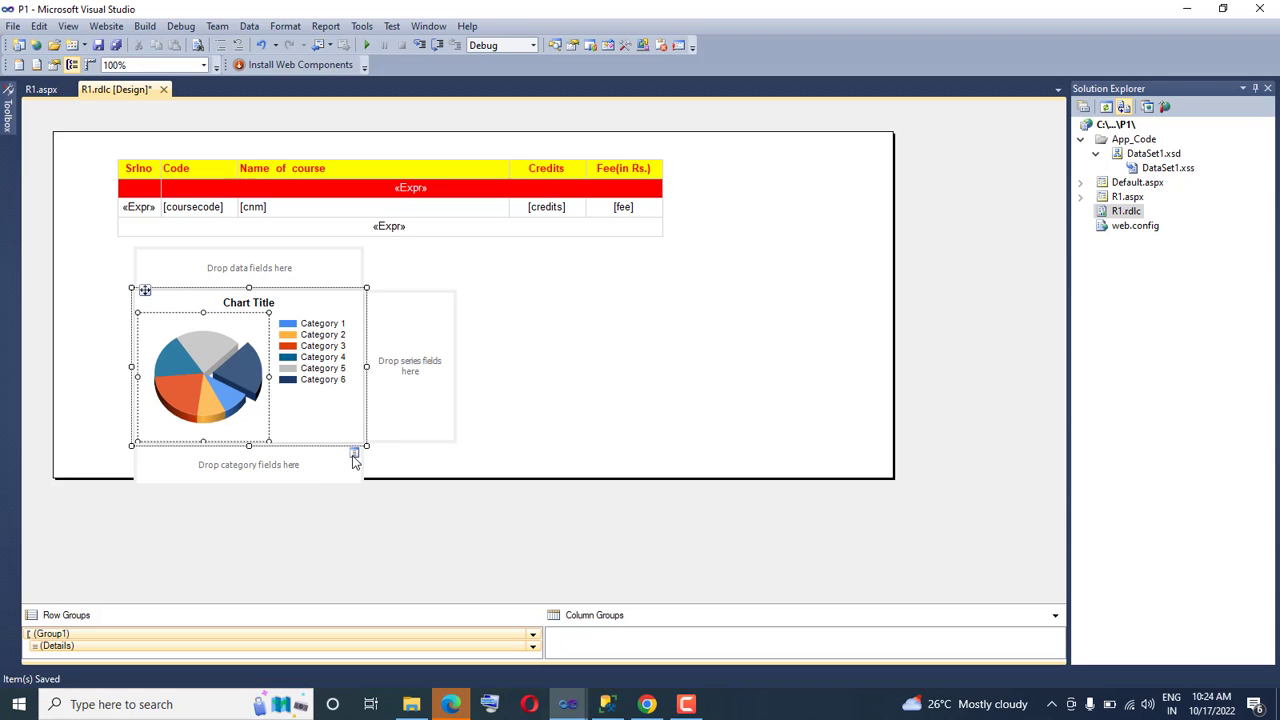
click(354, 454)
click(386, 522)
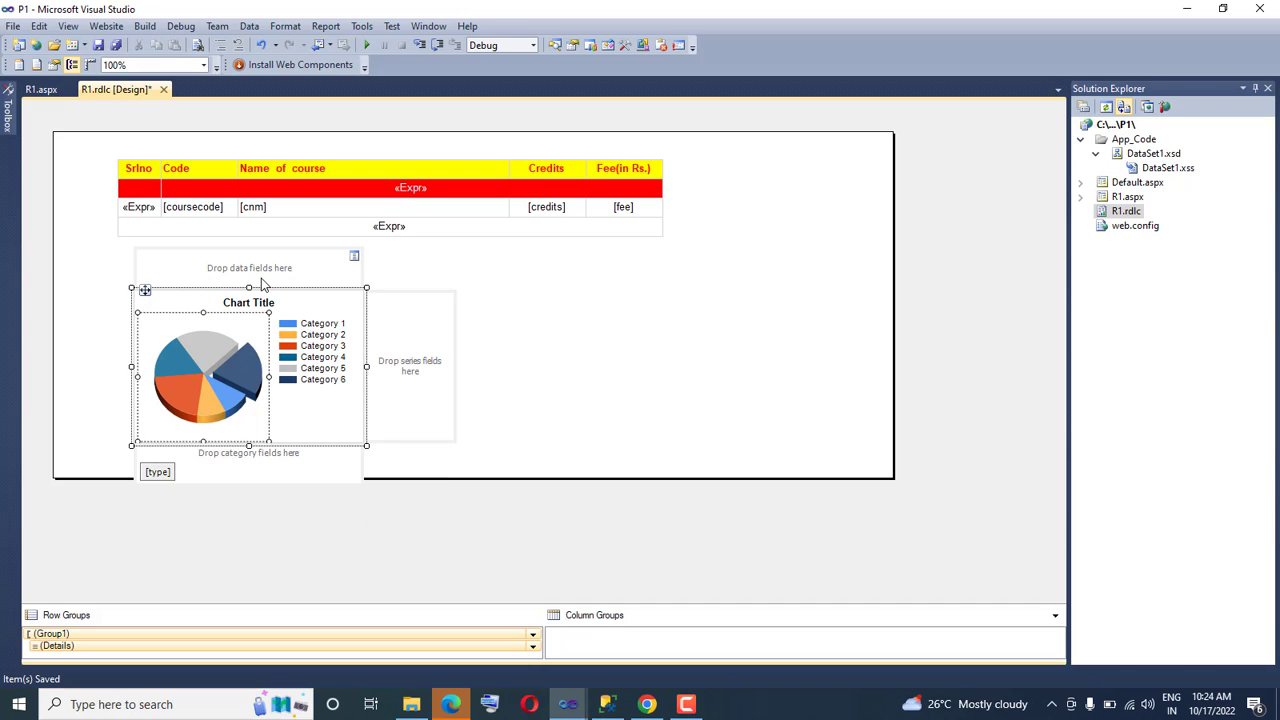
click(354, 259)
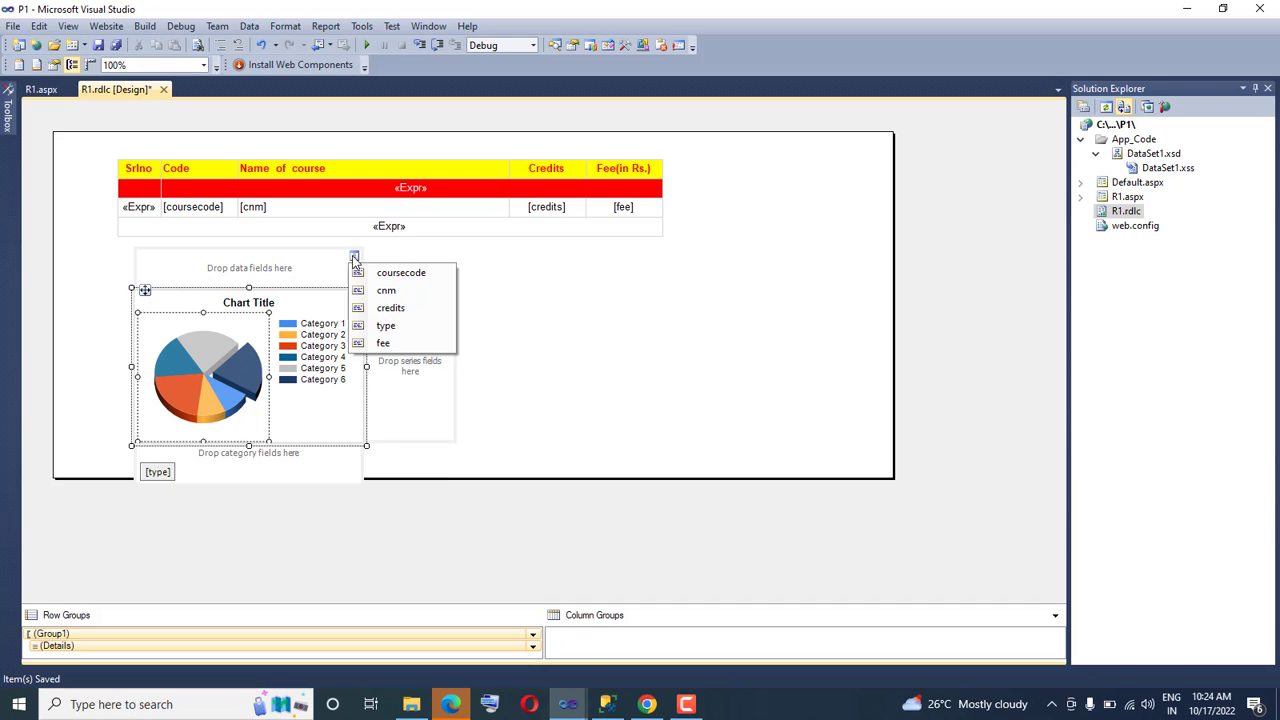
click(406, 295)
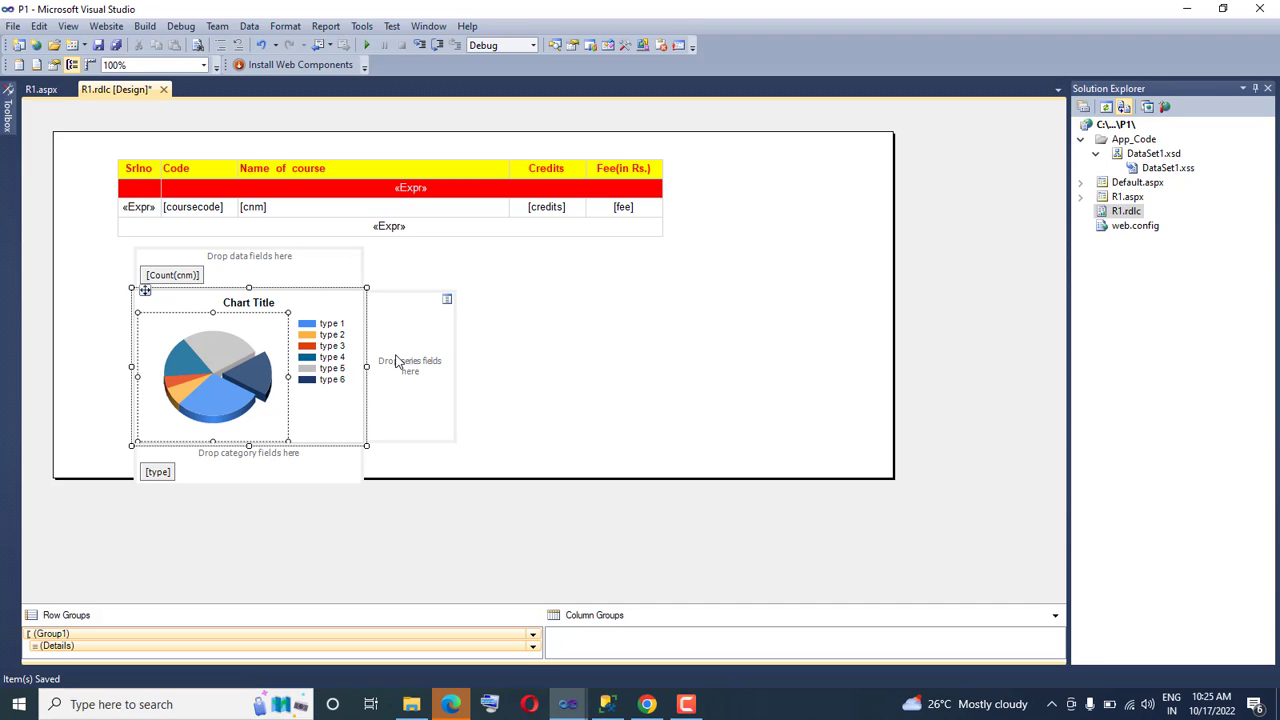
Enlarge the pie chart by extending its upper-right corner toward the table's footer row
click(636, 326)
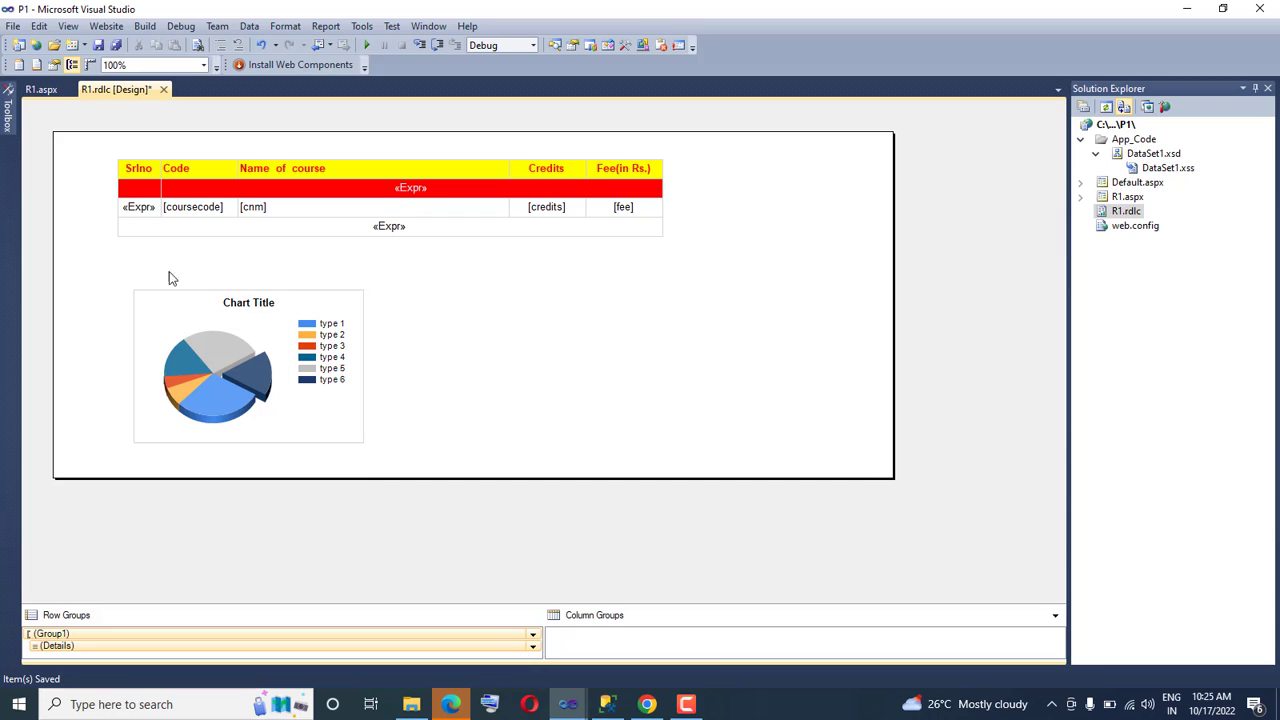
click(244, 305)
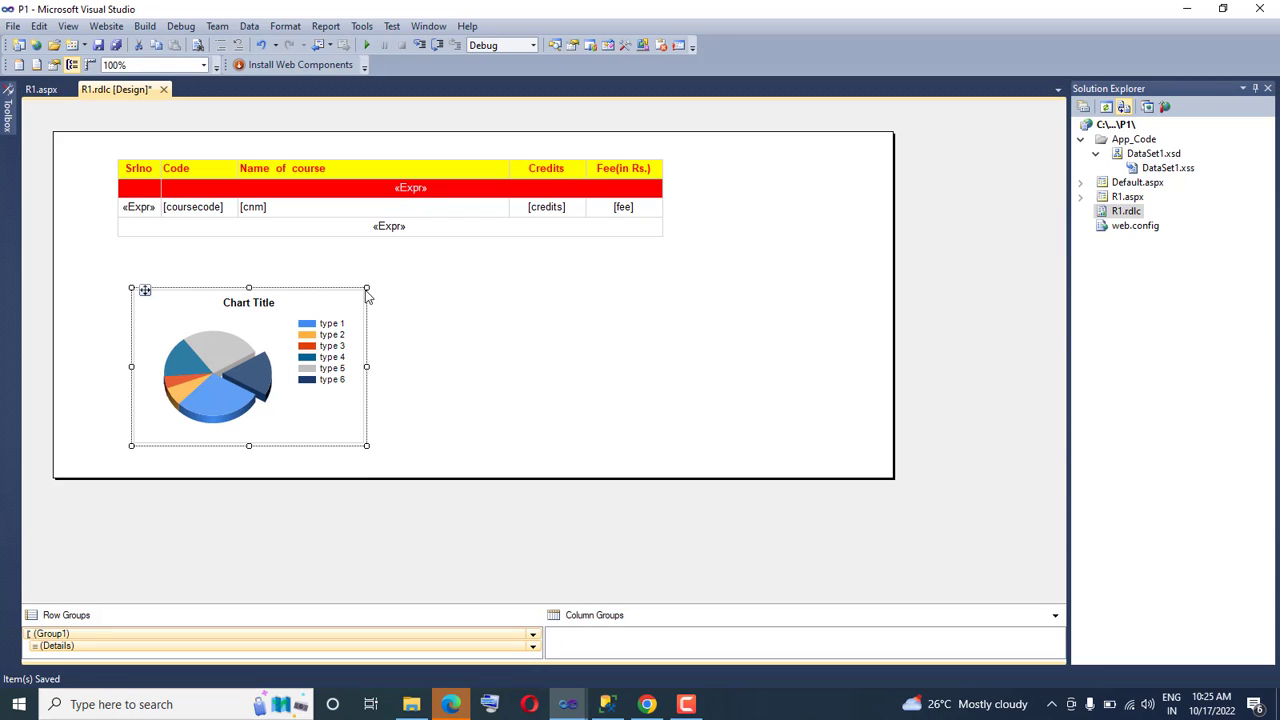
drag(376, 285, 444, 263)
click(584, 309)
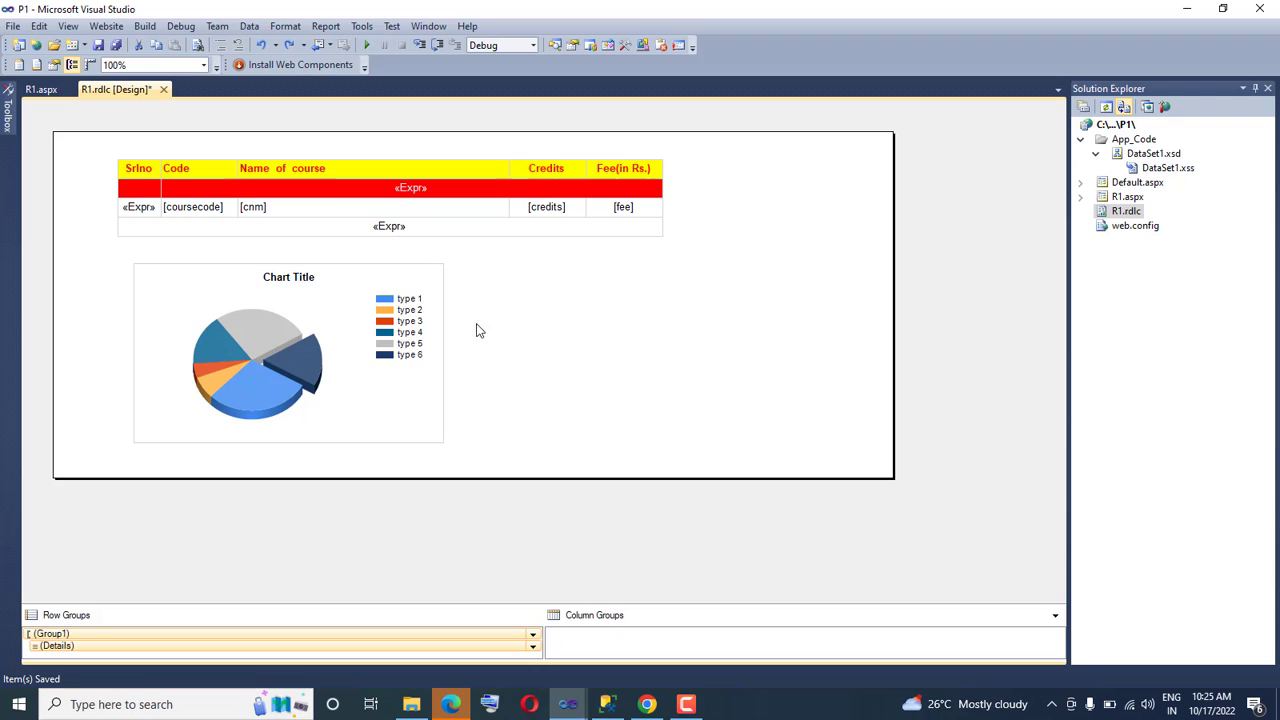
Change the pie chart's title to "Typewise count"
click(309, 287)
click(321, 277)
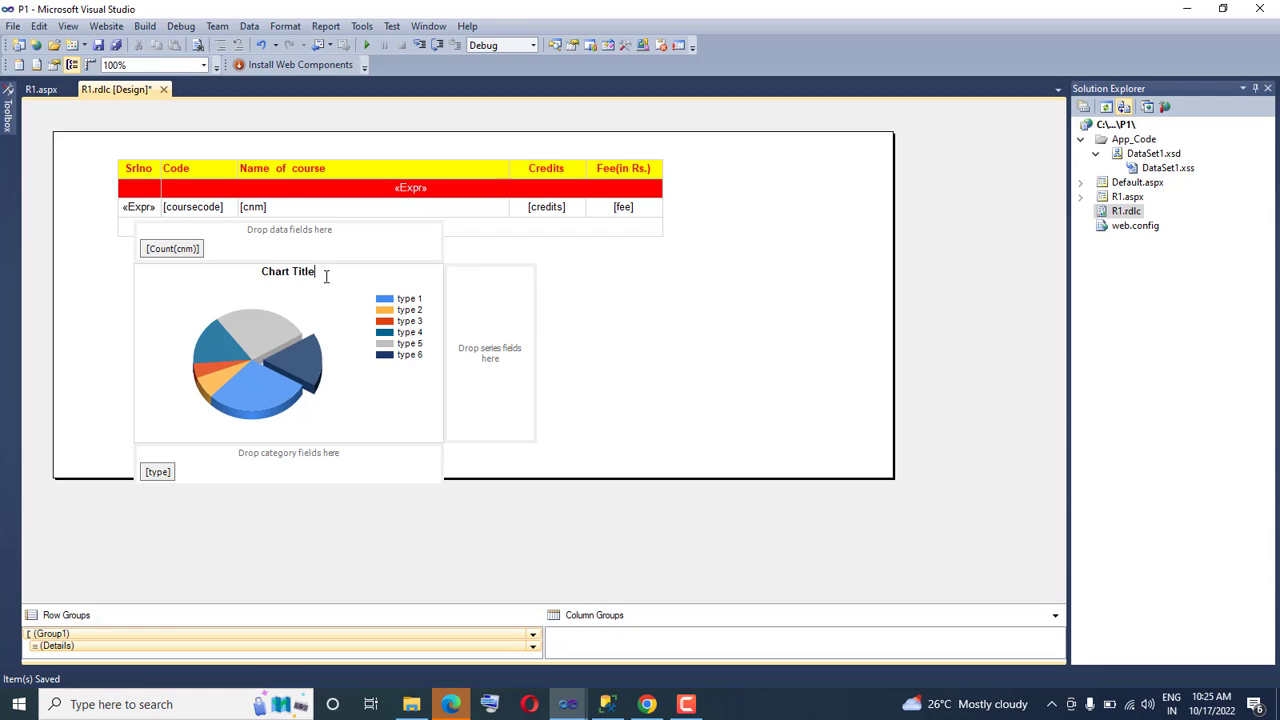
key(ctrl+a)
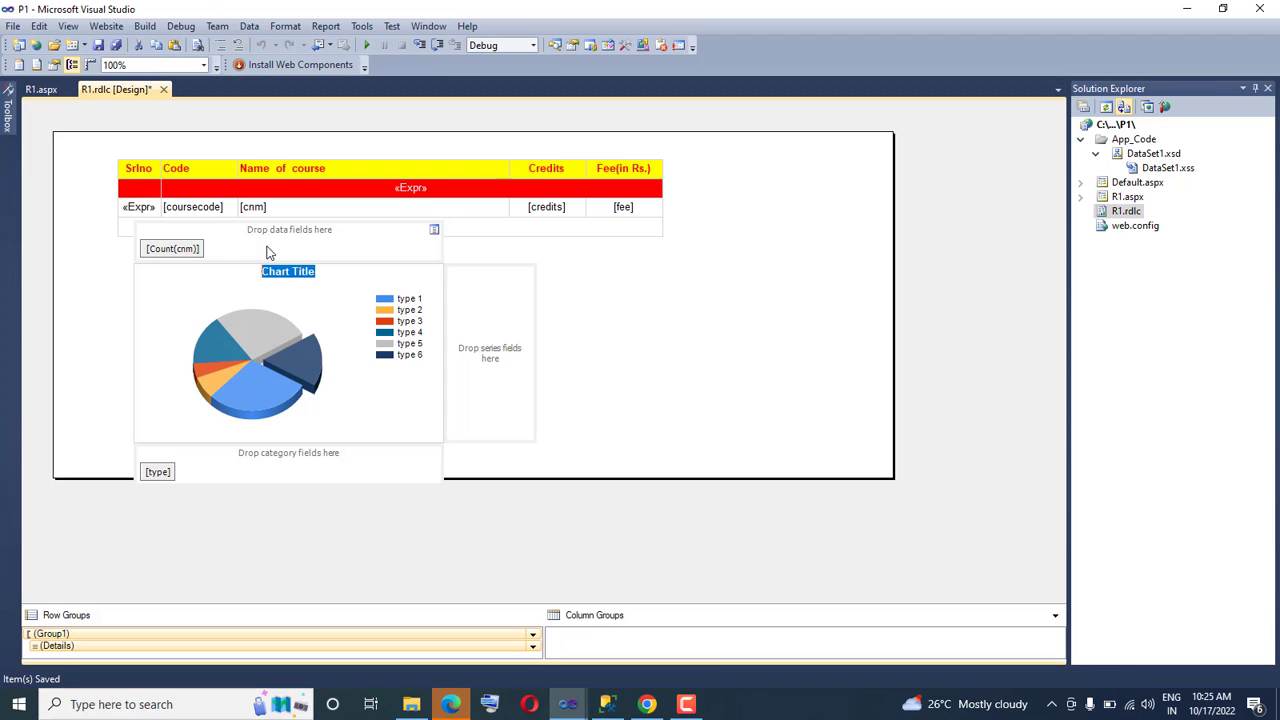
text(Typewise count)
click(669, 280)
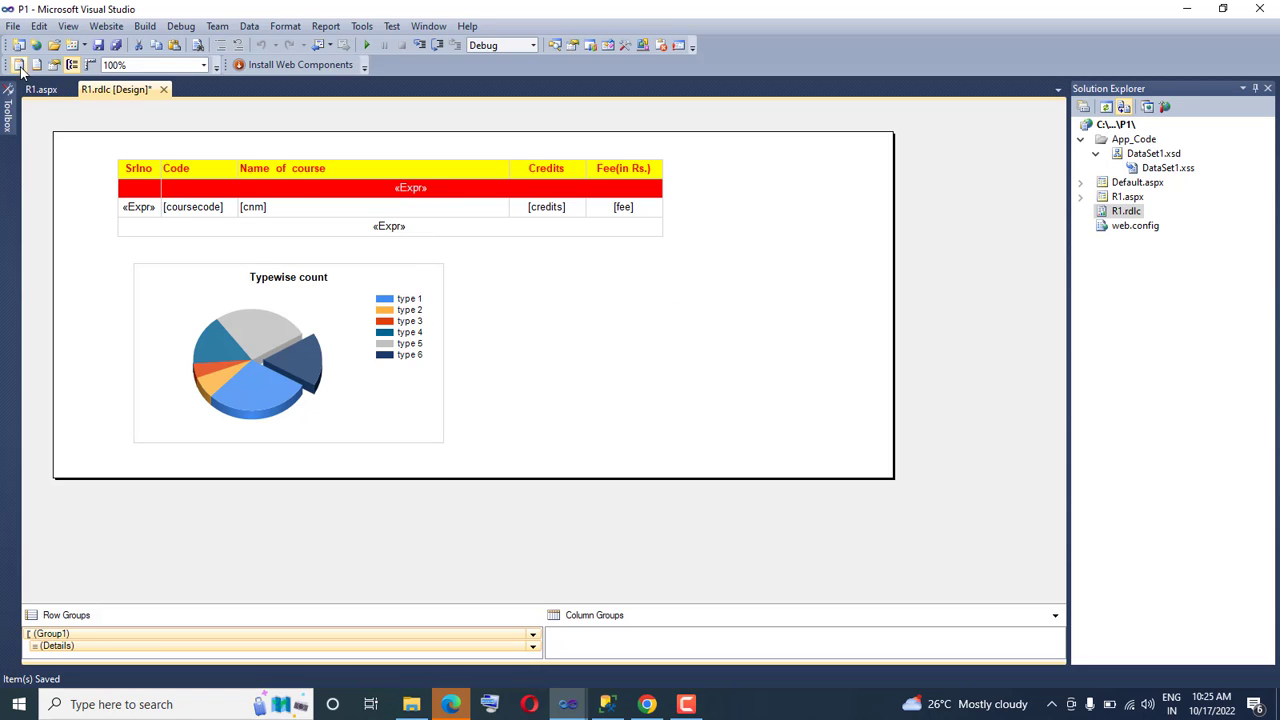
Save all report changes, reload R1.aspx in Chrome and view the pie chart below the course table
click(14, 29)
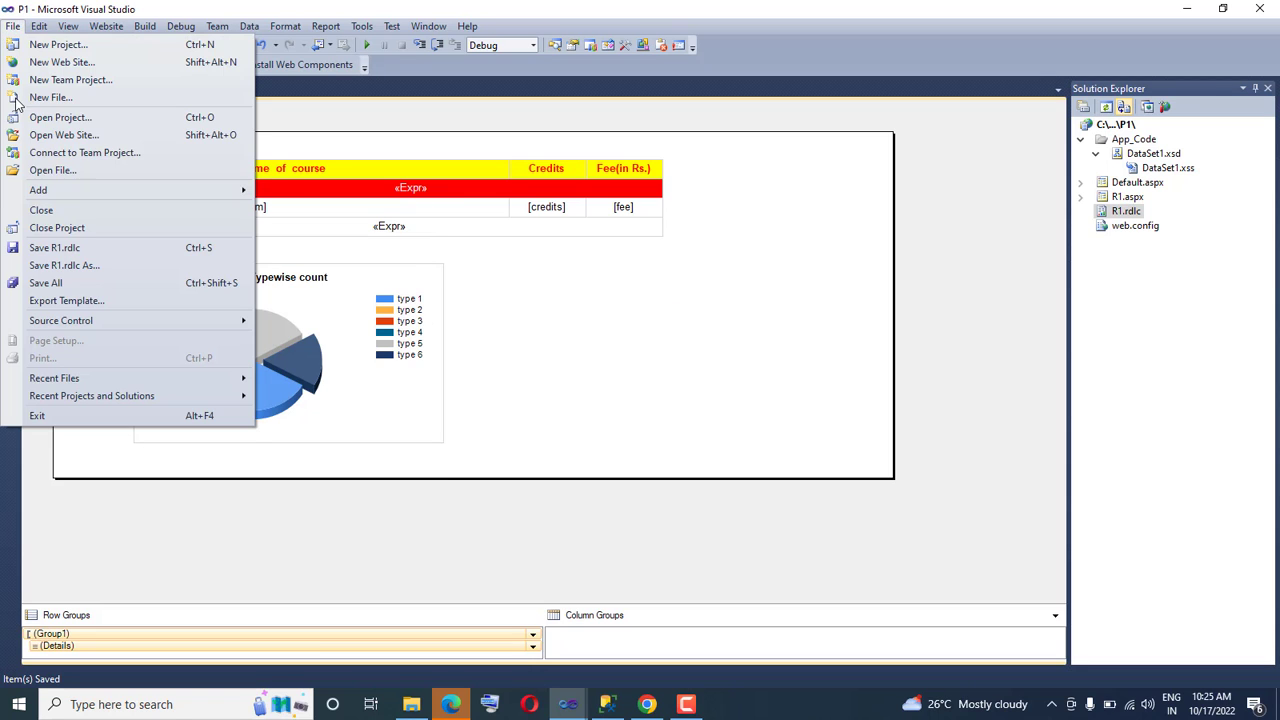
click(56, 287)
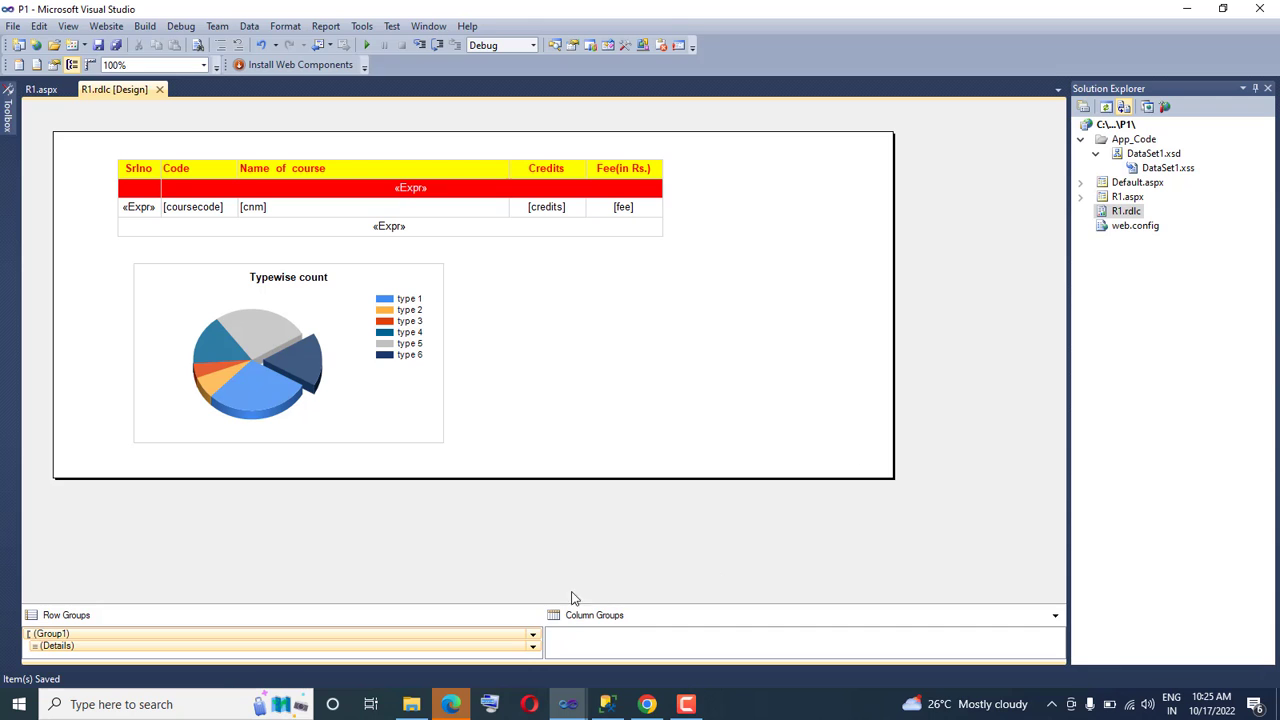
click(648, 706)
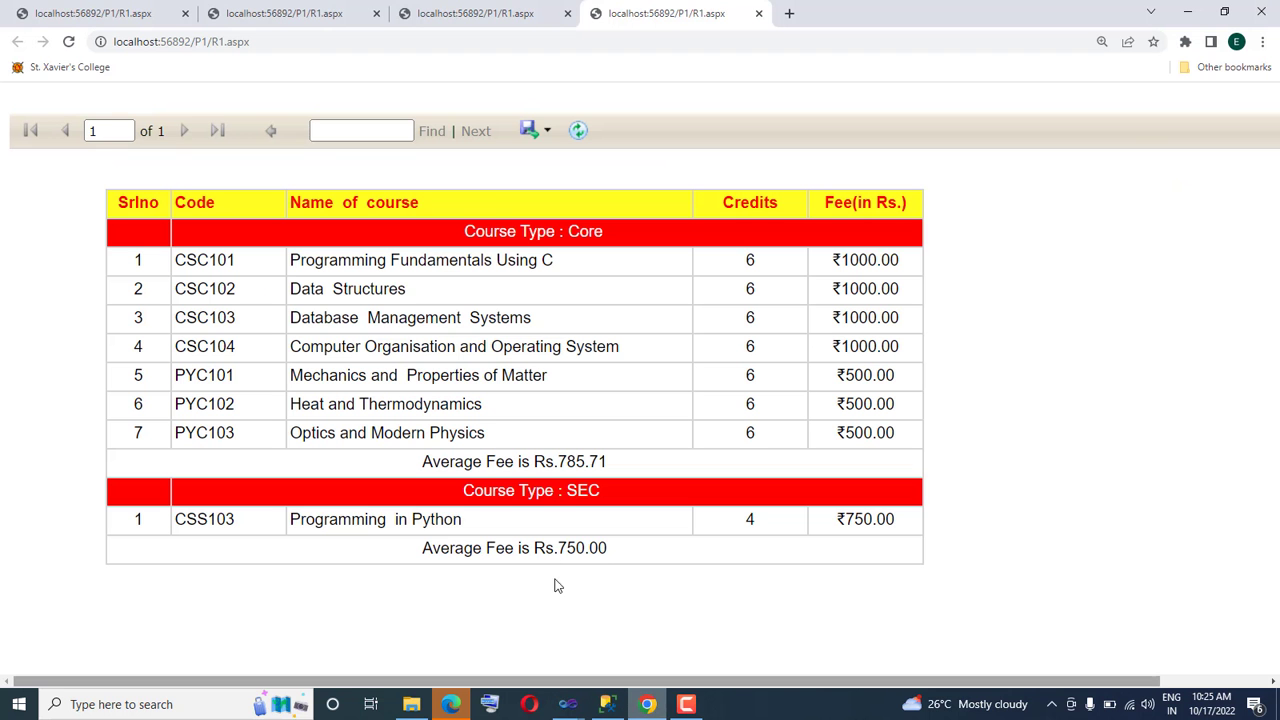
click(320, 43)
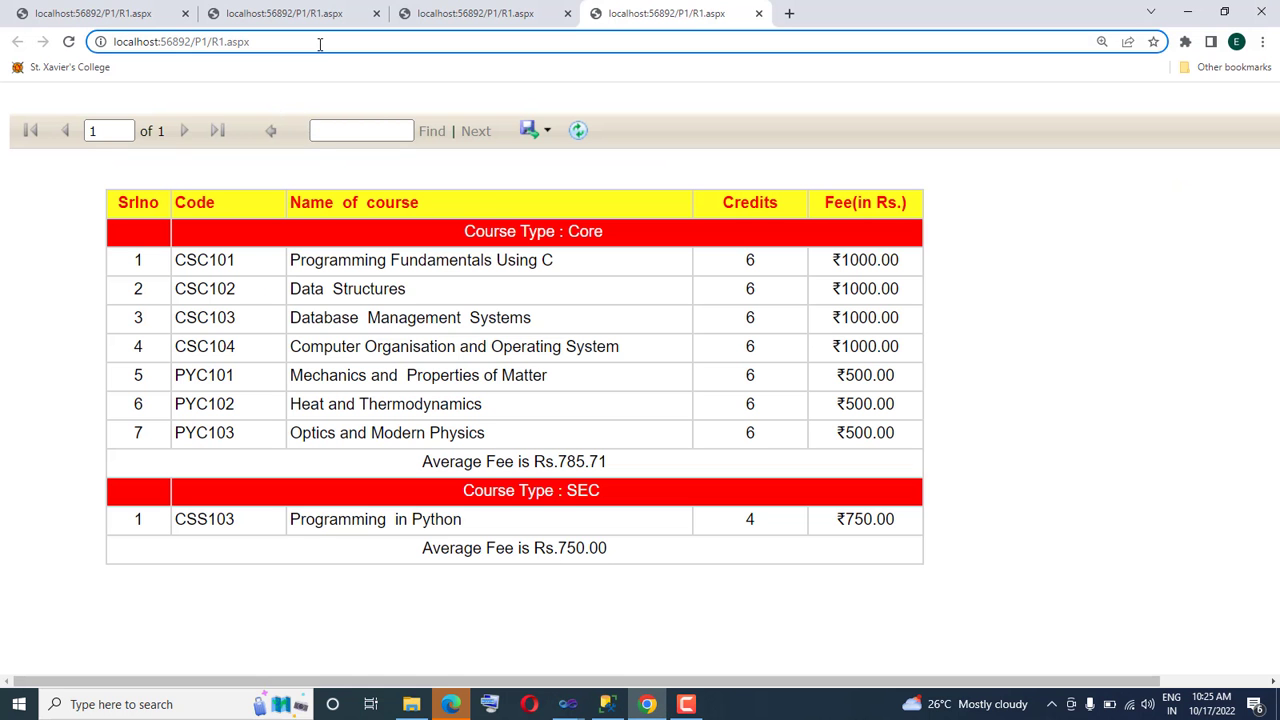
key(Return)
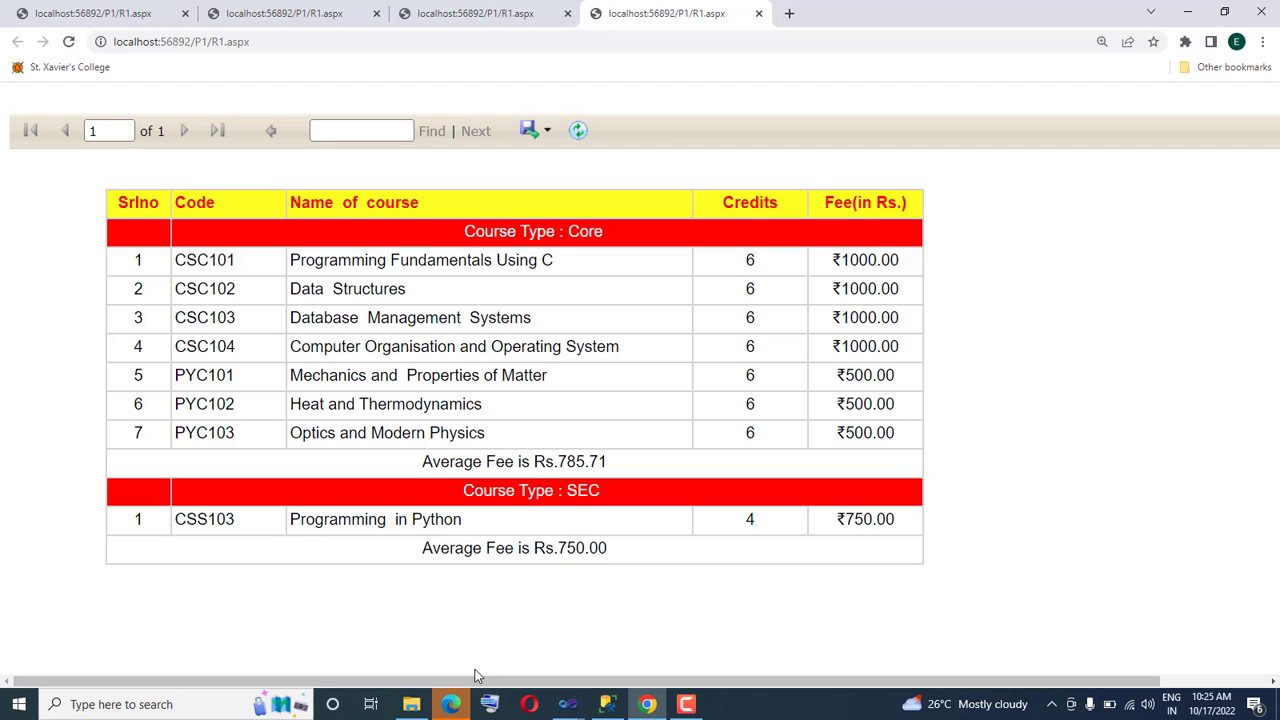
drag(494, 686, 600, 687)
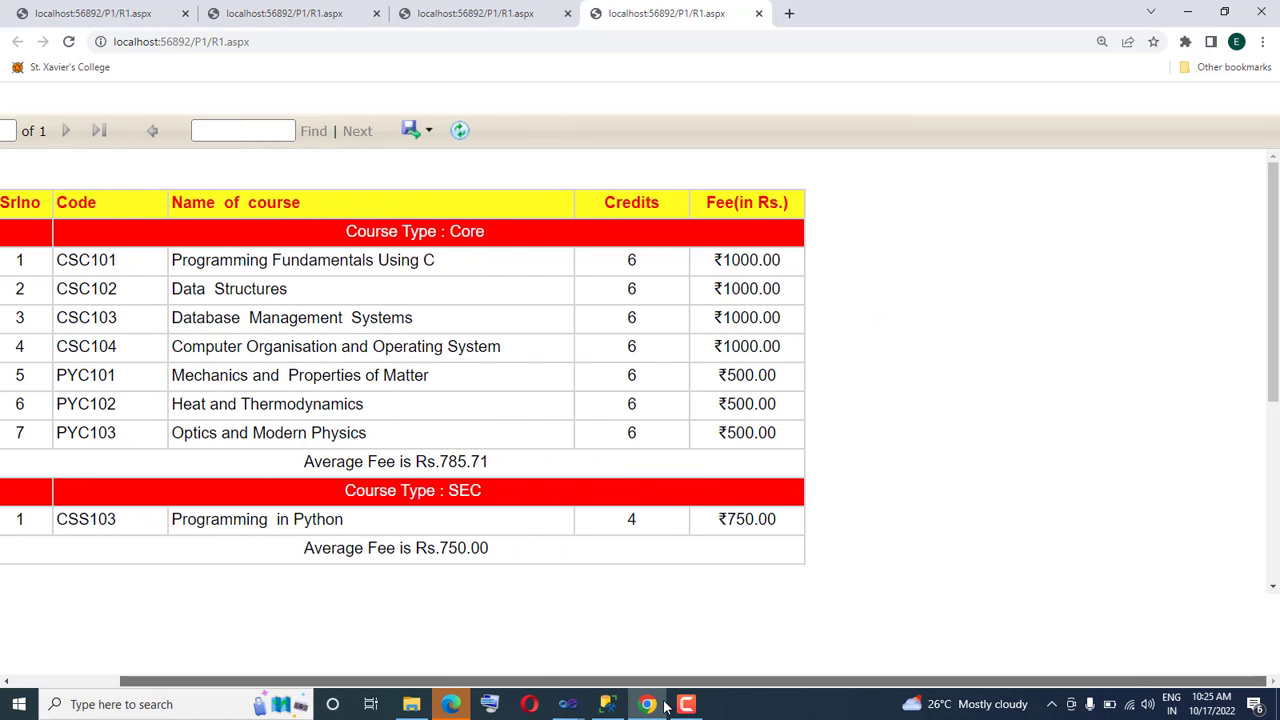
drag(1273, 312, 1273, 476)
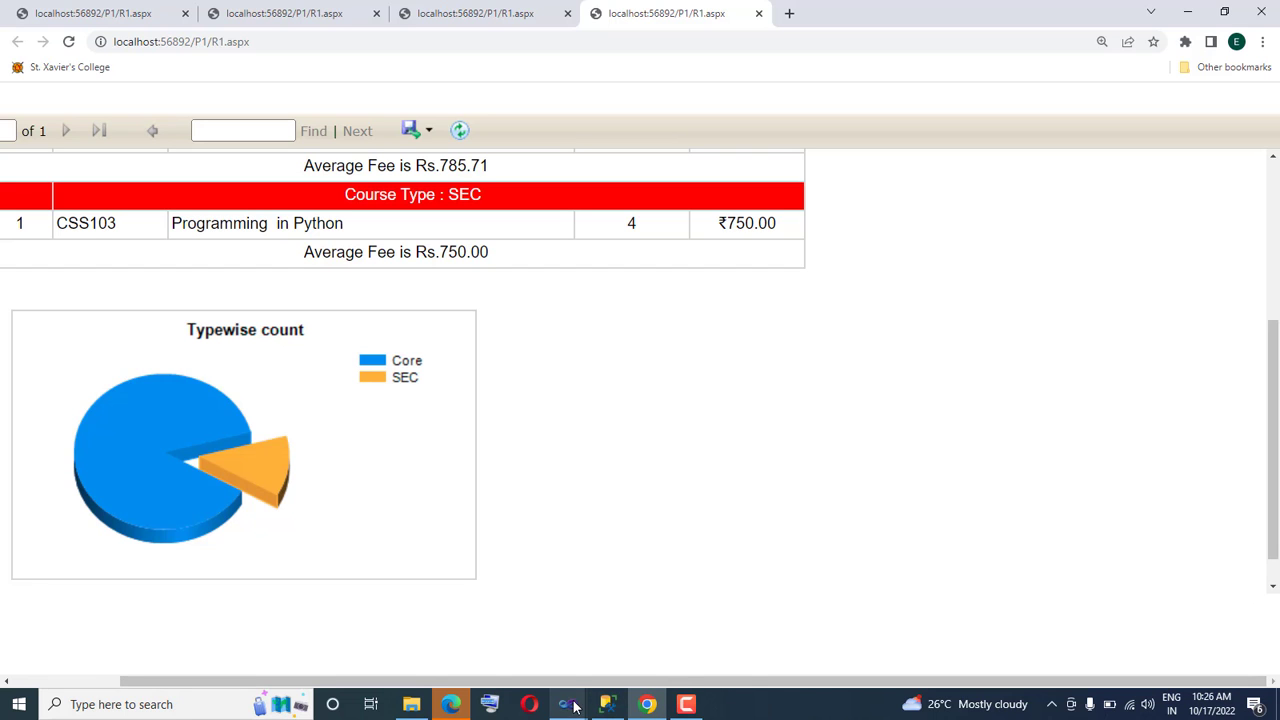
In Visual Studio, show data labels on the slices of the Typewise count pie chart
mouse_move(575, 707)
click(638, 642)
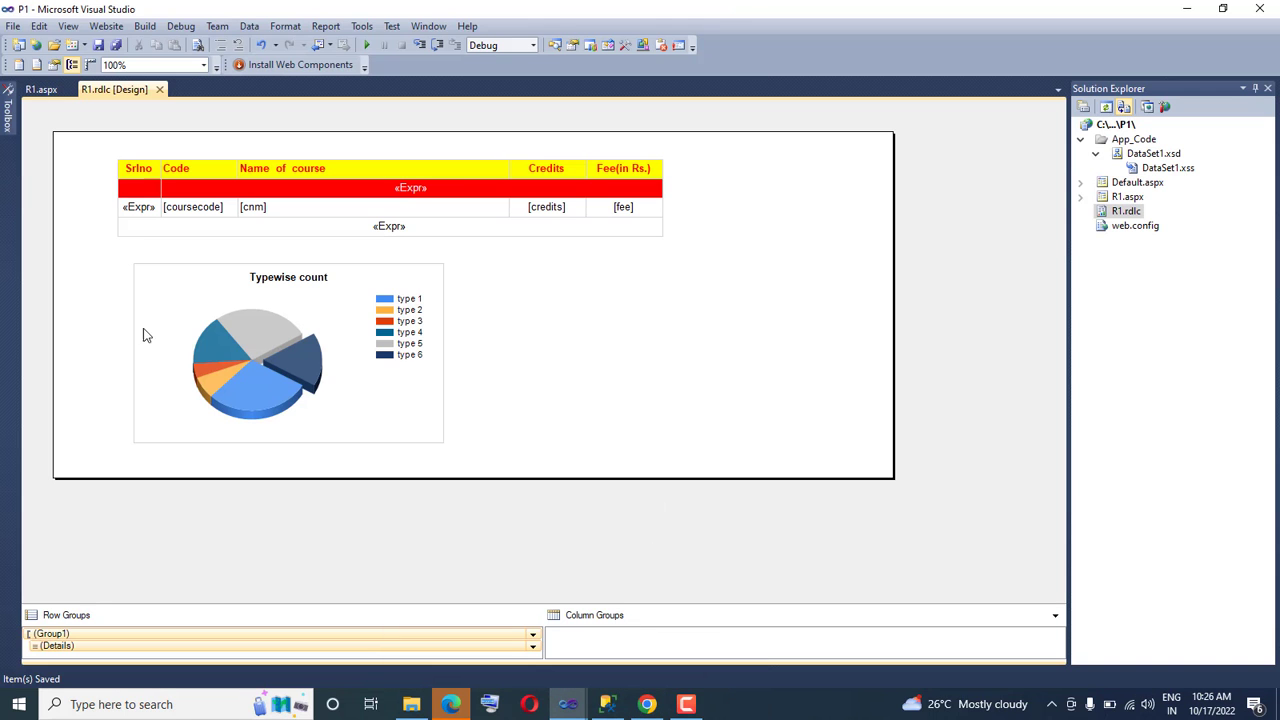
click(255, 340)
right_click(255, 340)
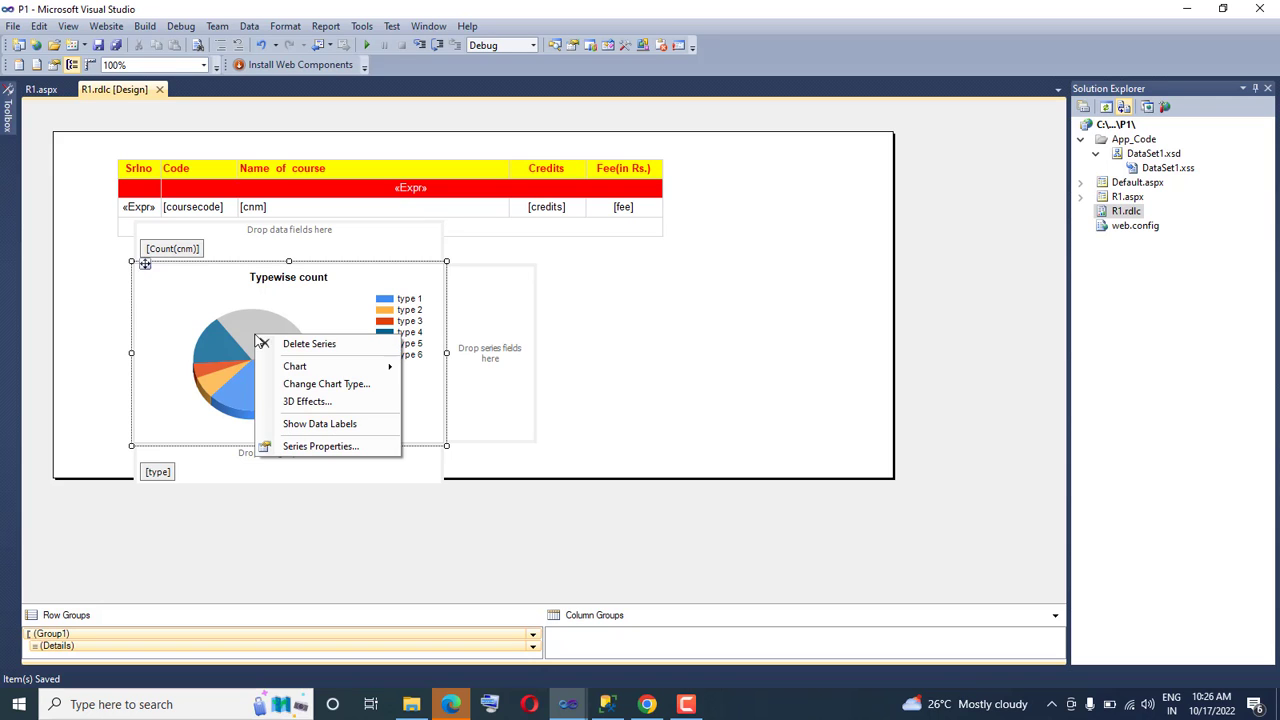
click(320, 424)
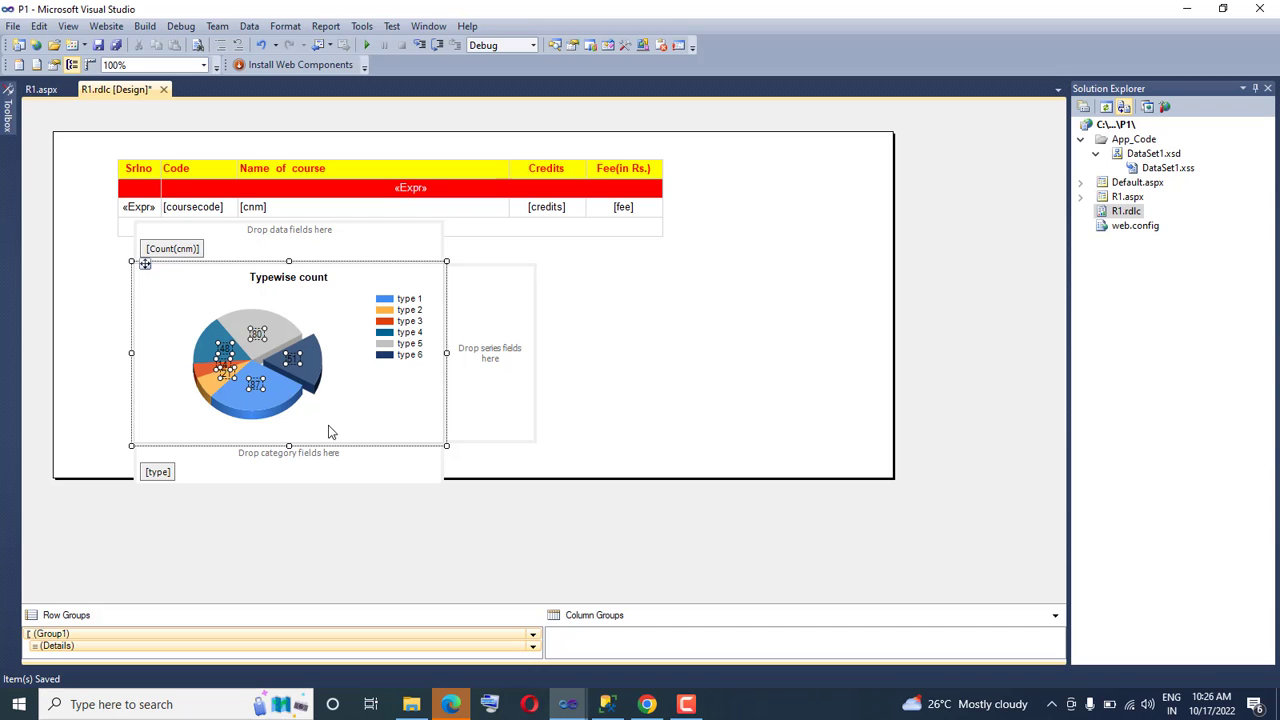
Save all report changes, reload R1.aspx in Chrome and view the data labels on the Typewise count pie chart
click(13, 26)
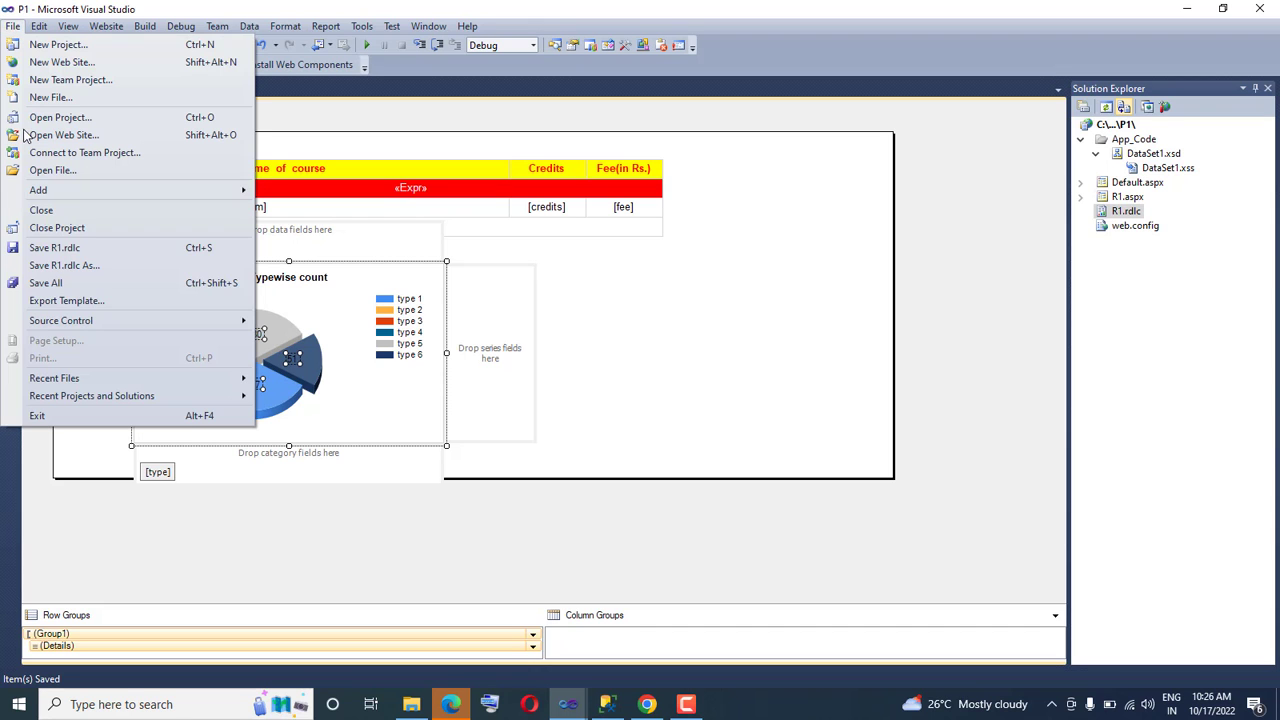
click(50, 283)
click(647, 706)
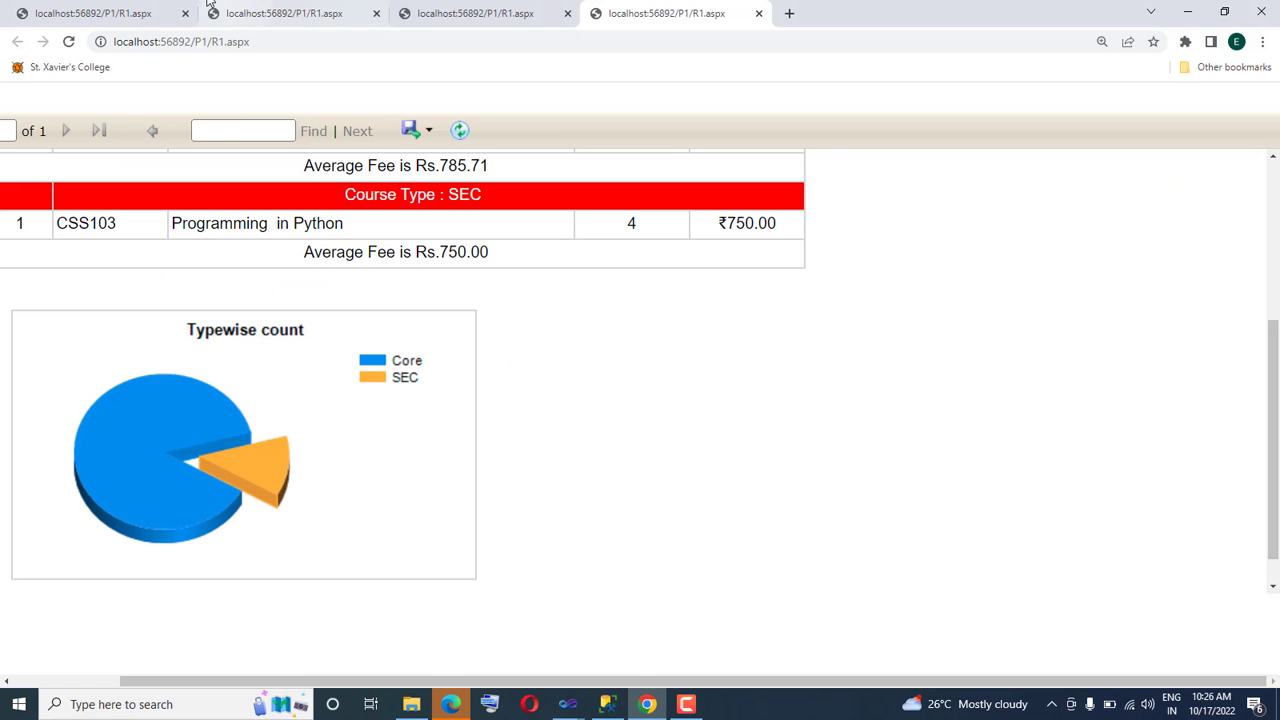
click(280, 41)
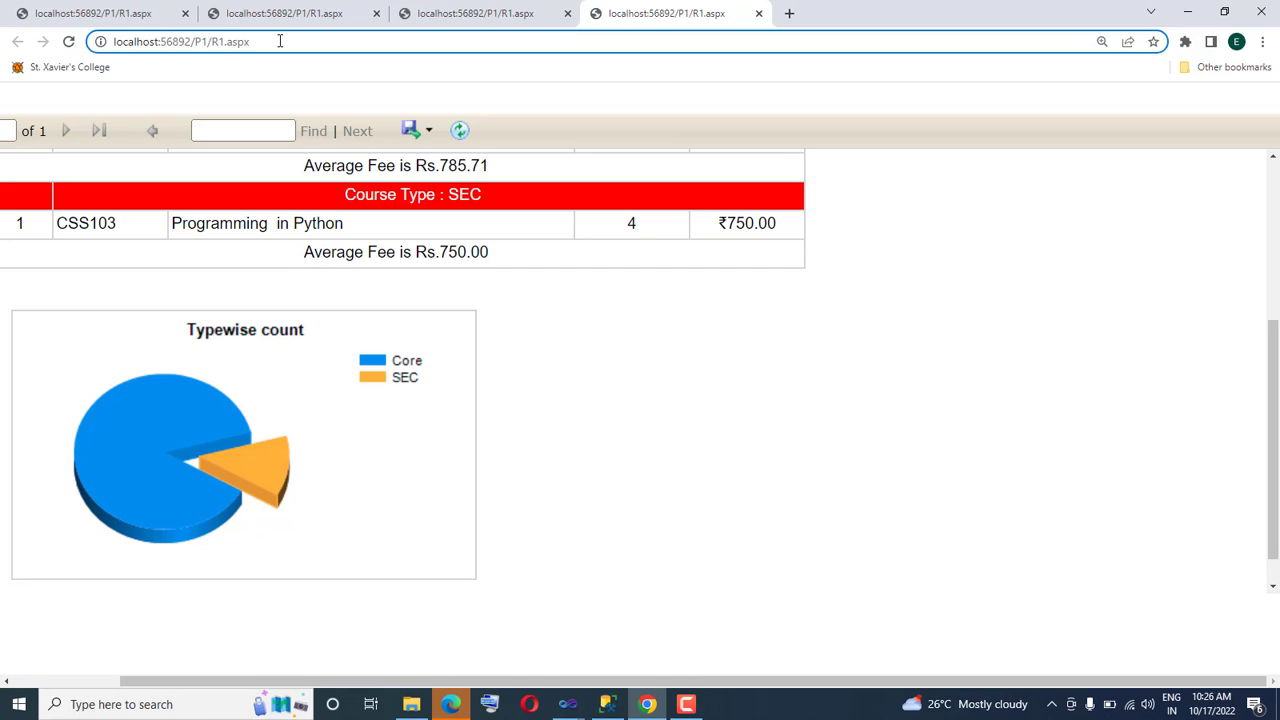
key(Return)
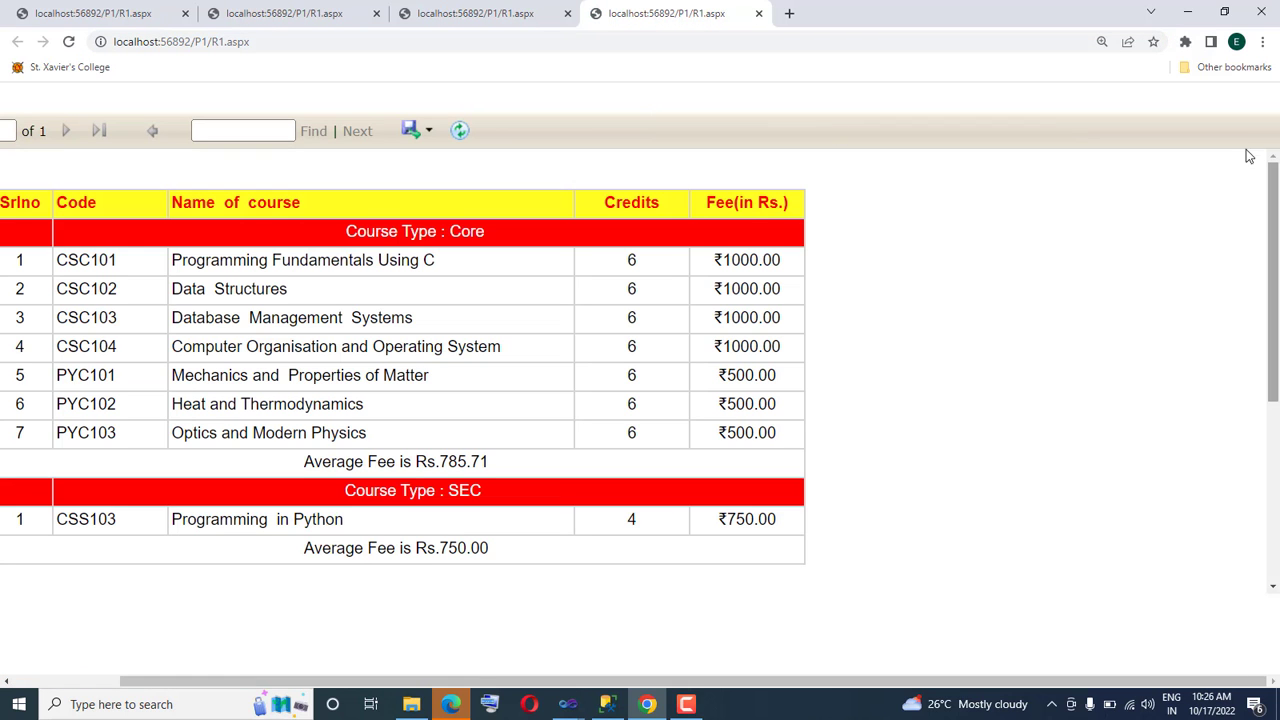
scroll(1019, 475, down, 3)
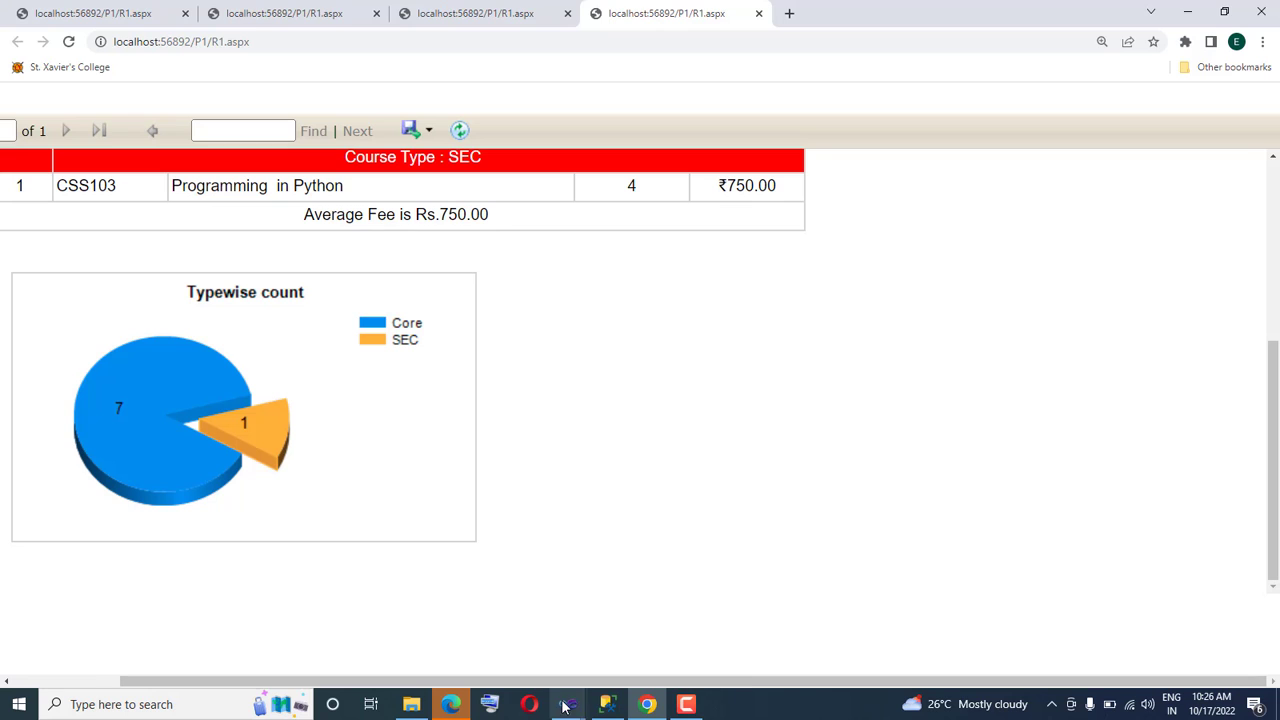
In Visual Studio, try to format the pie chart's series labels as Percentage with 2 decimal places
mouse_move(565, 707)
click(630, 646)
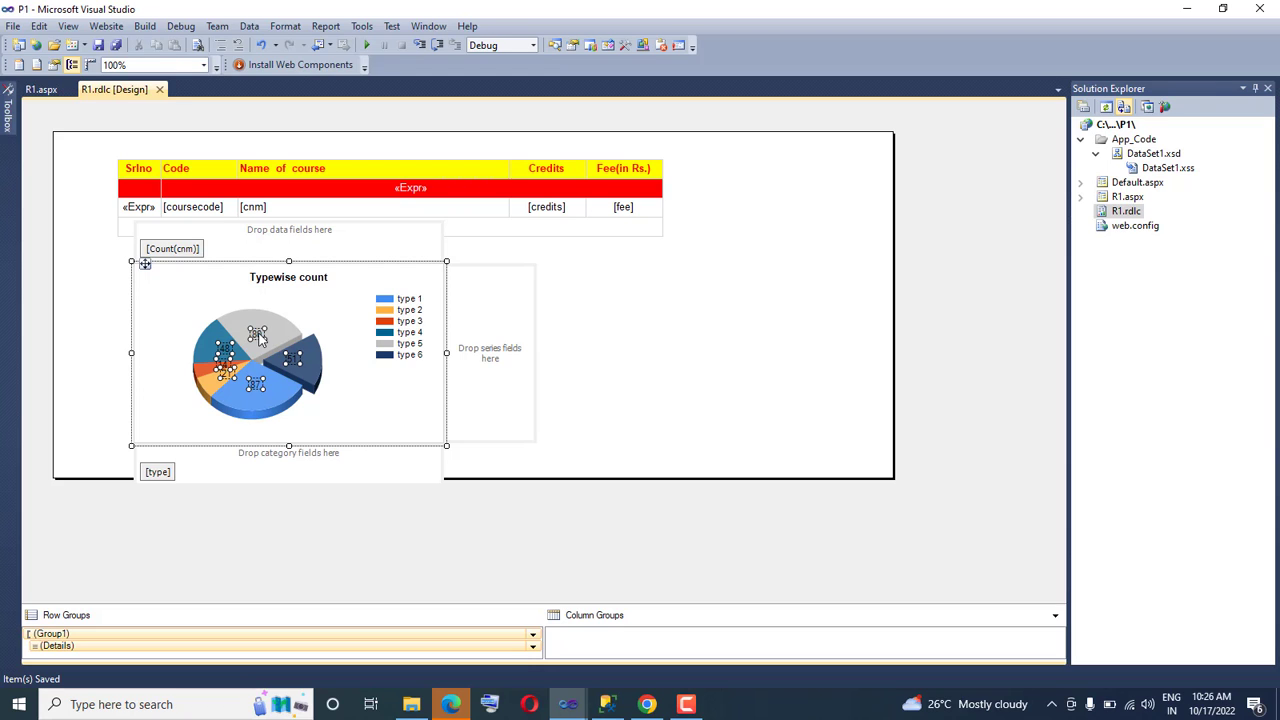
right_click(259, 337)
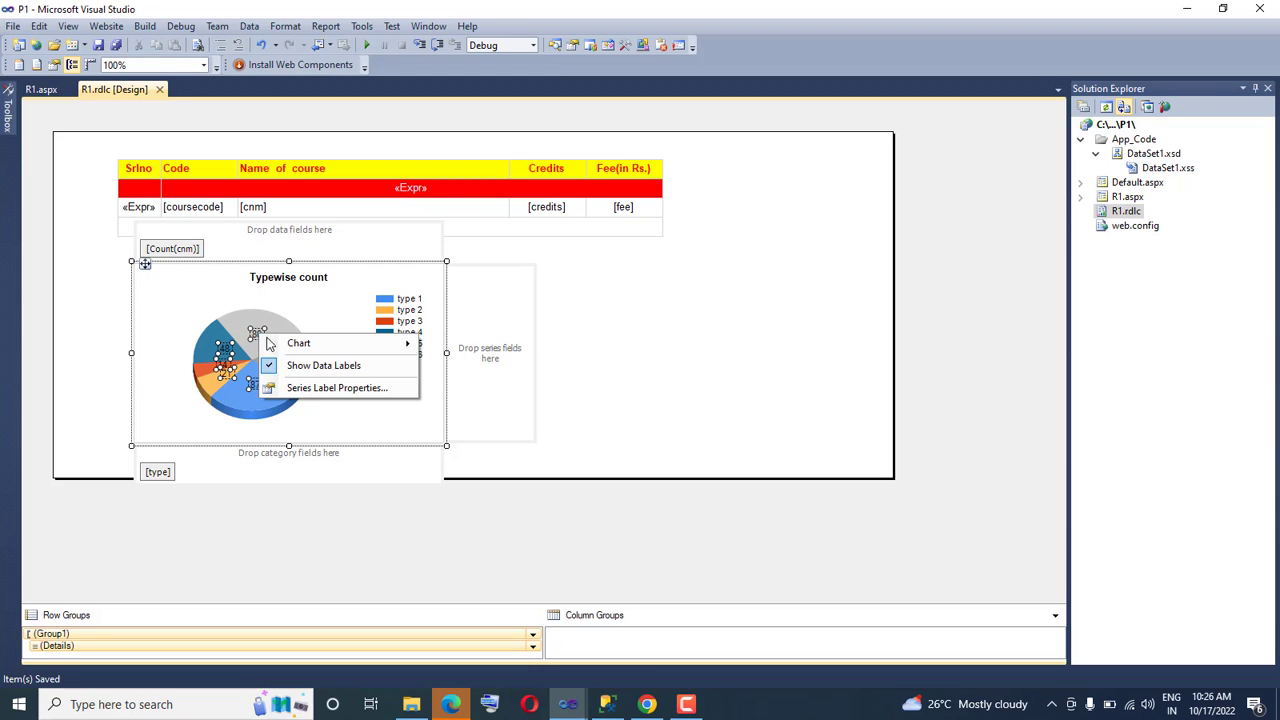
click(322, 389)
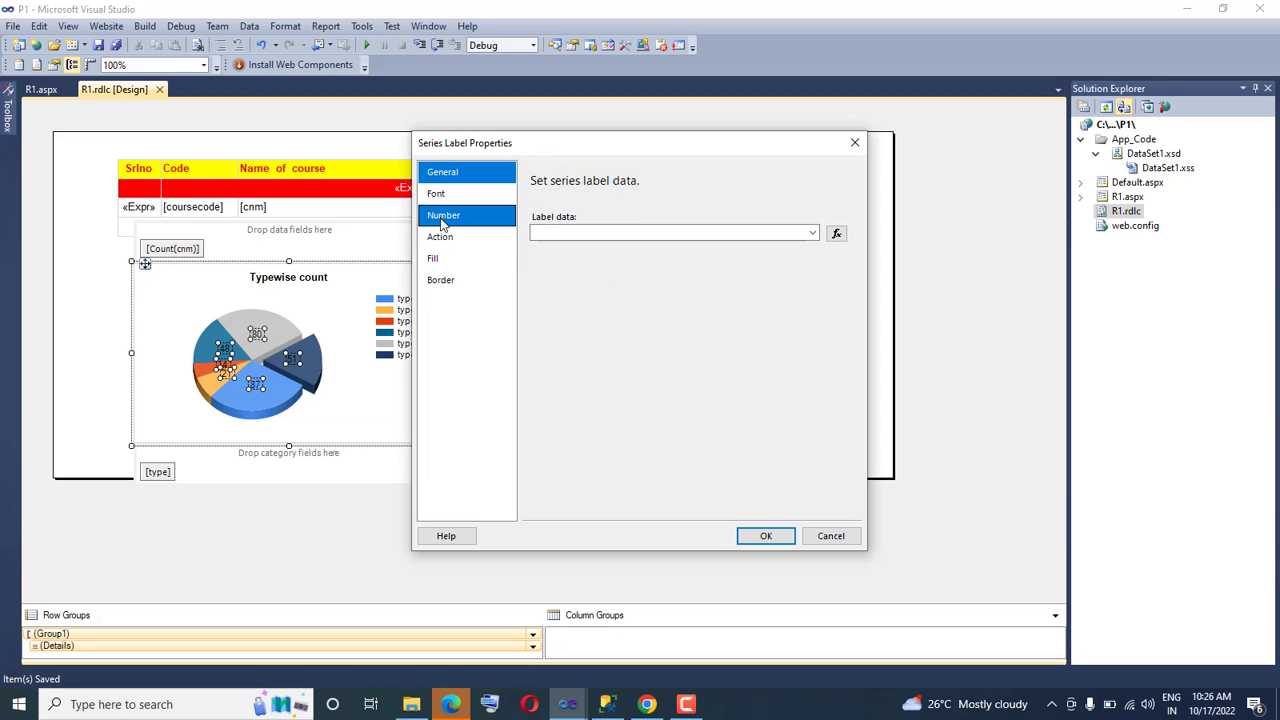
click(443, 215)
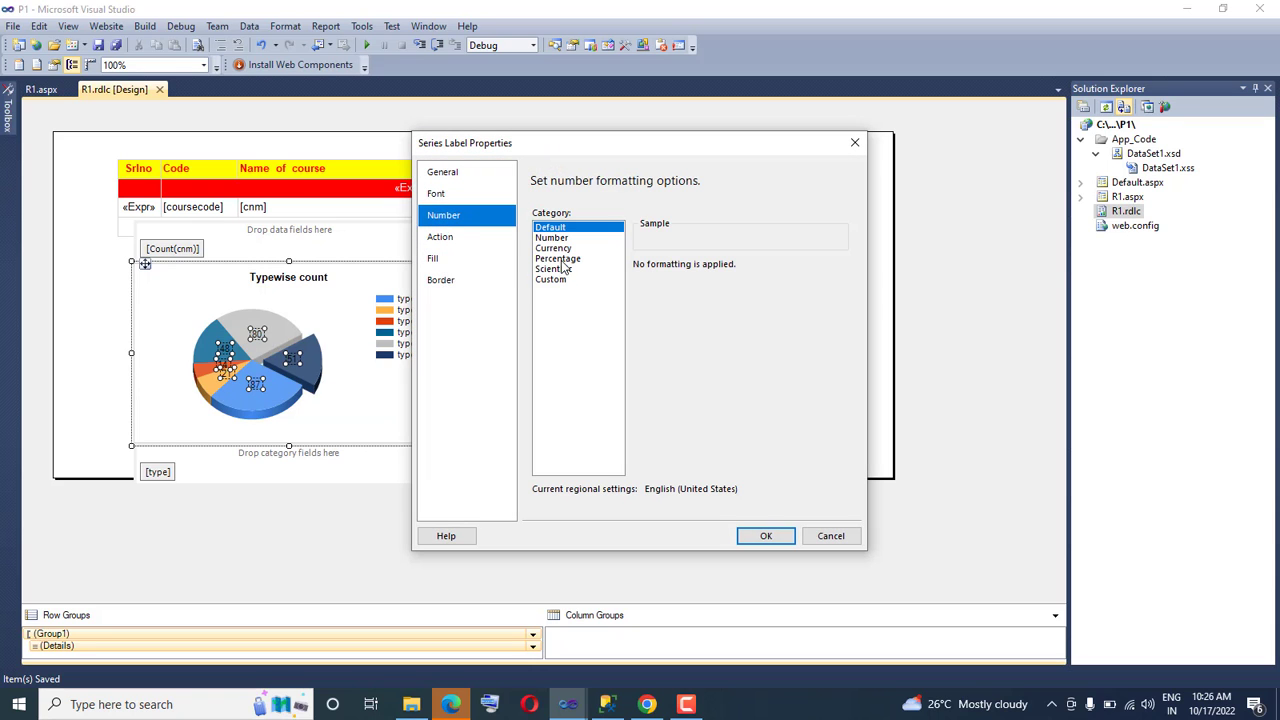
click(558, 259)
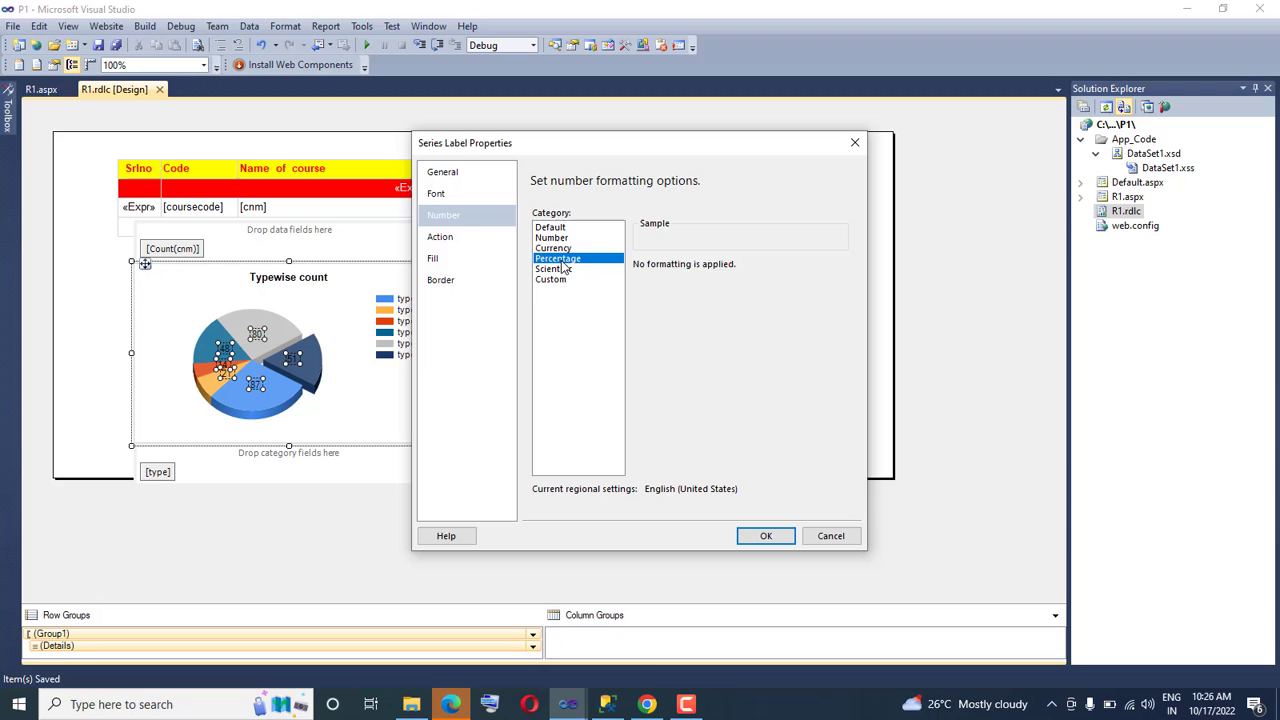
click(765, 537)
click(711, 429)
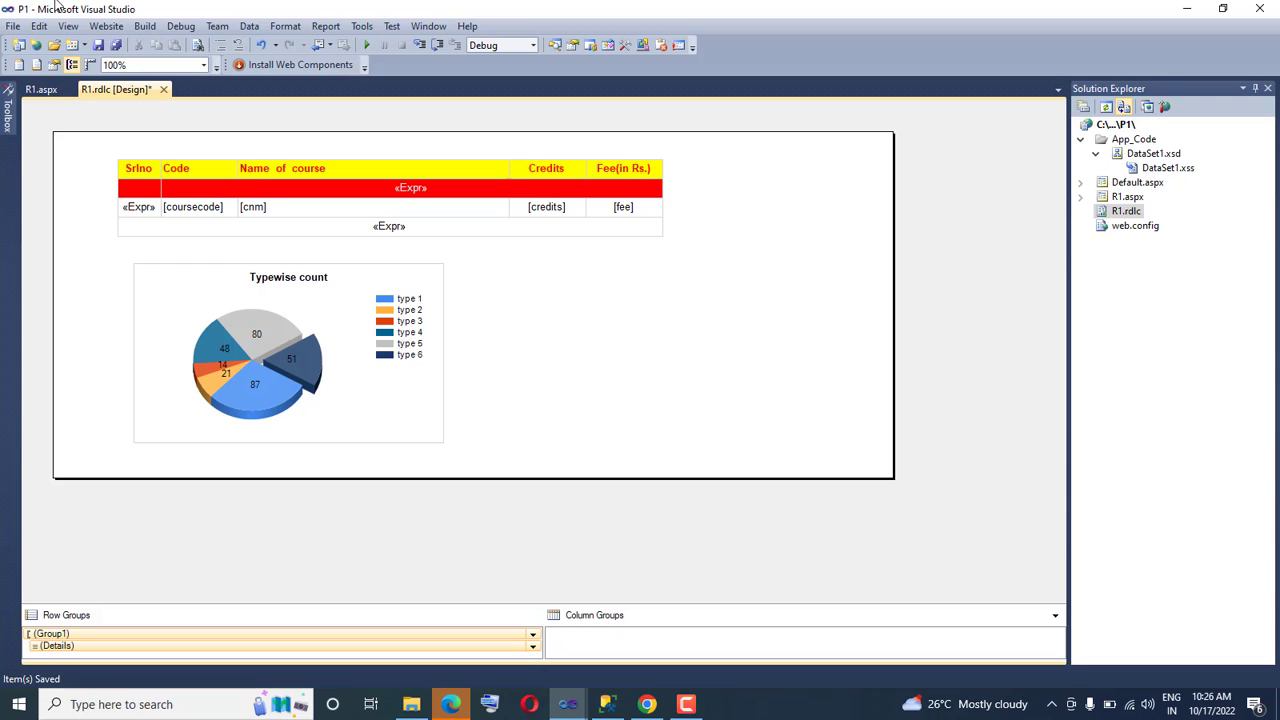
Save all files, reload R1.aspx in Chrome and check the number format of the pie chart's slice labels
click(11, 26)
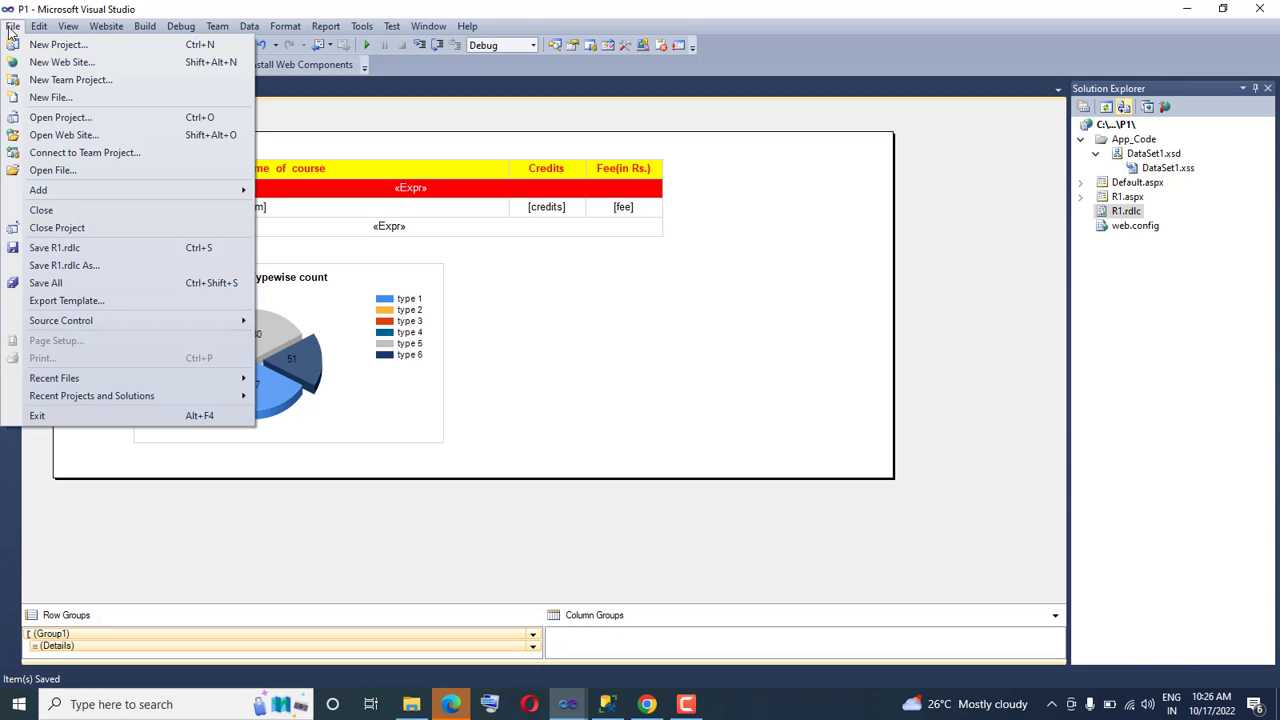
click(57, 288)
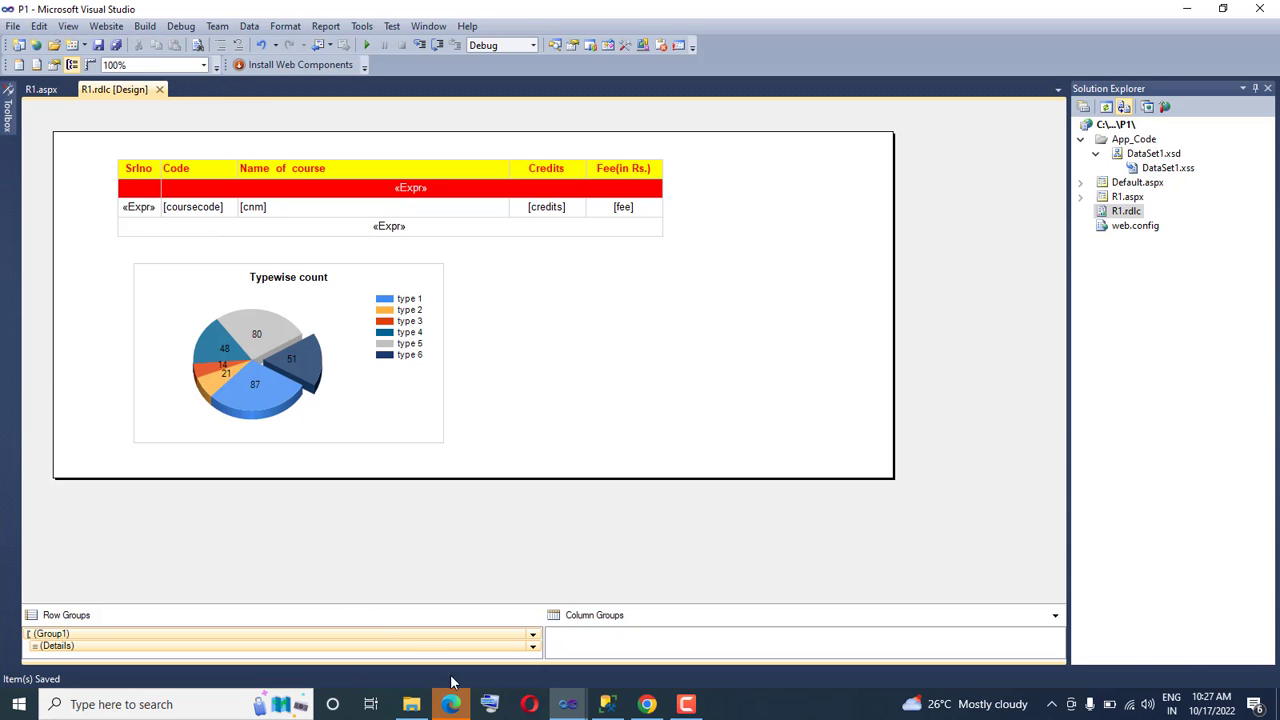
click(650, 706)
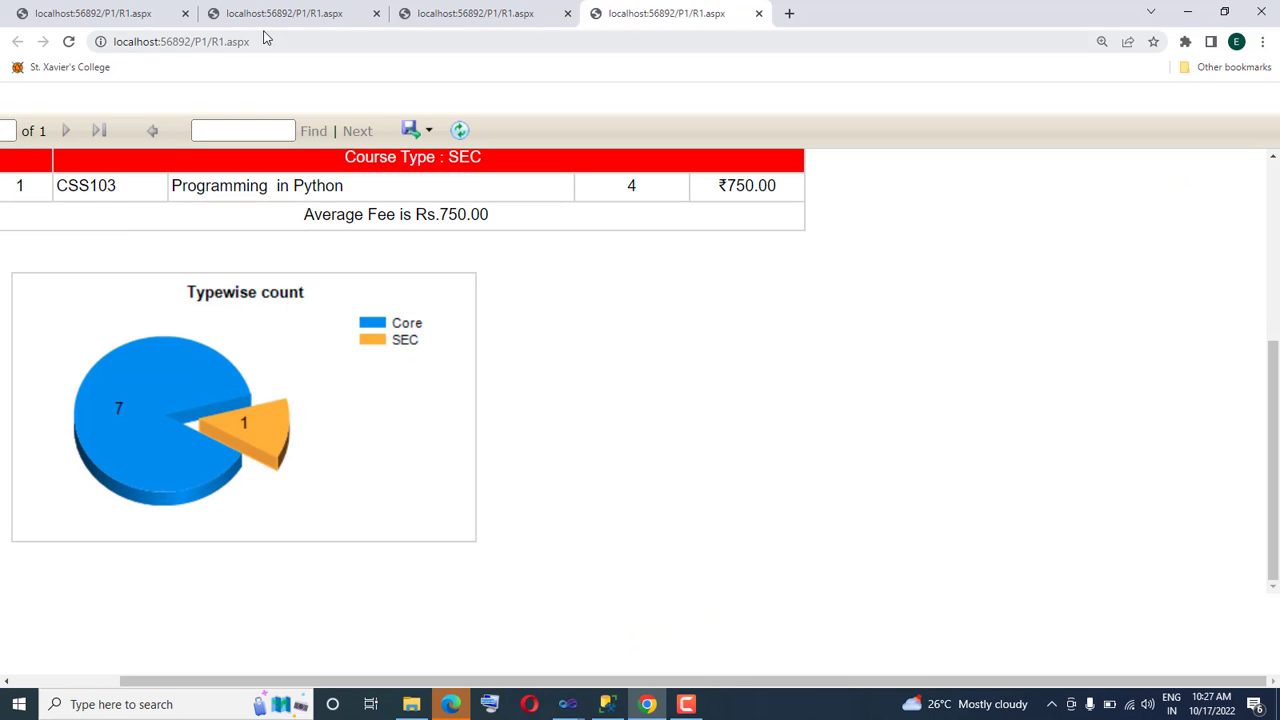
click(318, 34)
click(322, 34)
key(Return)
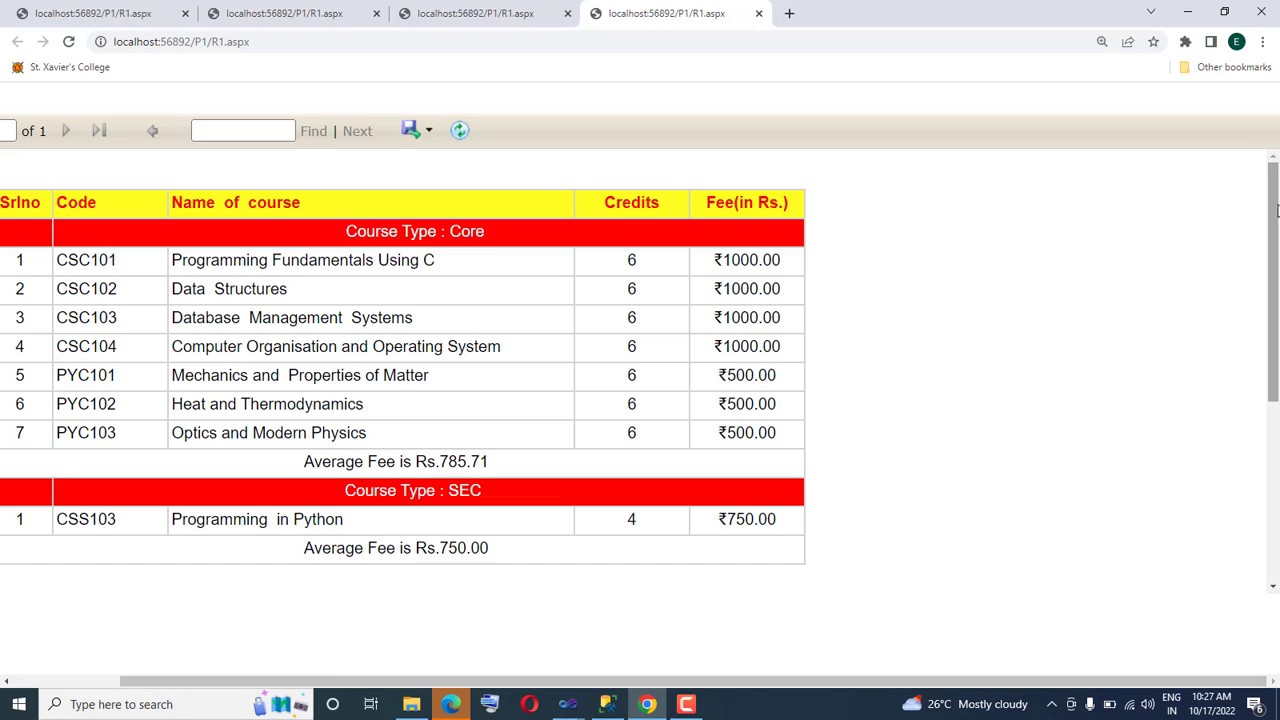
drag(1275, 178, 1273, 393)
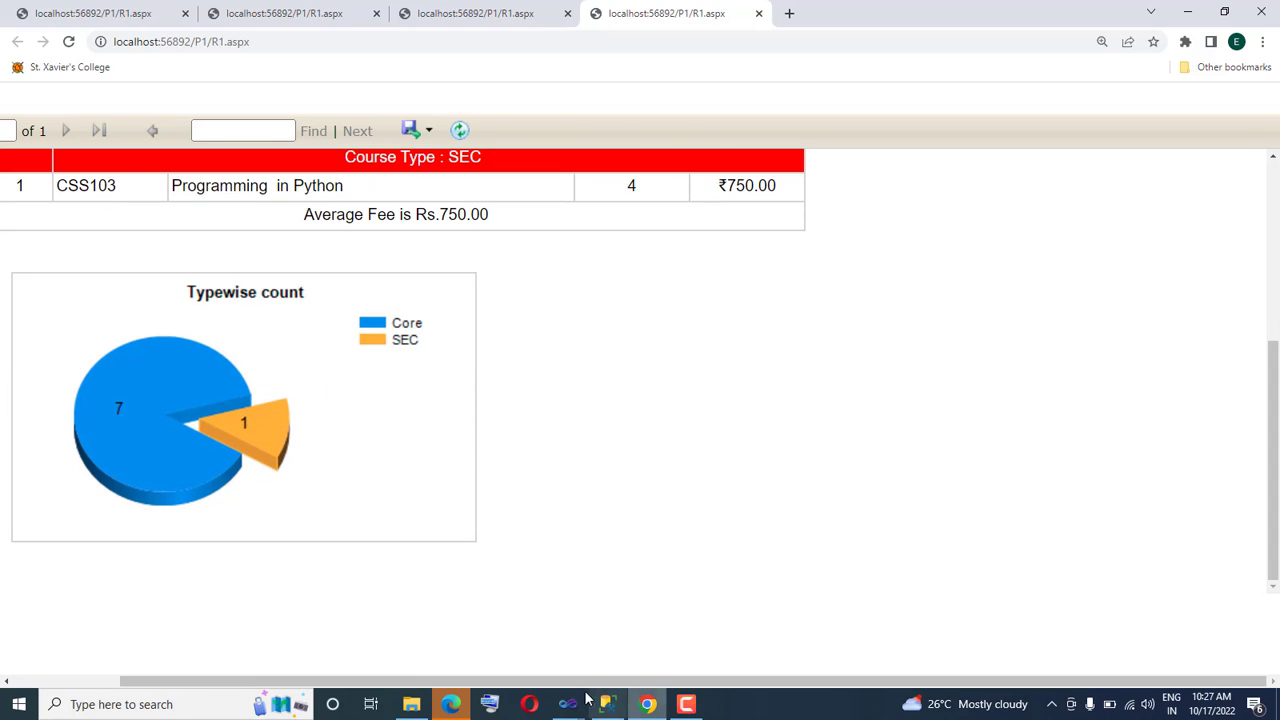
Back in Visual Studio, retry the Percentage number format with 2 decimal places on the pie chart's series labels
mouse_move(567, 704)
click(605, 645)
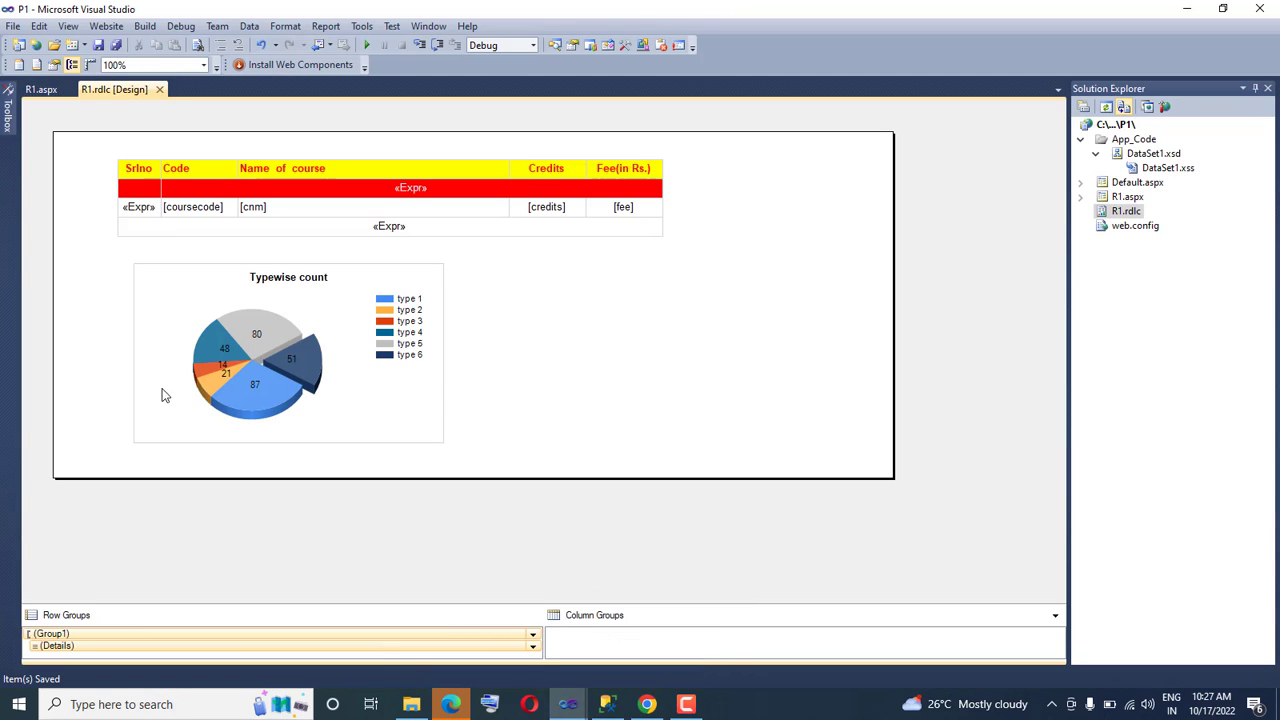
click(257, 341)
click(257, 341)
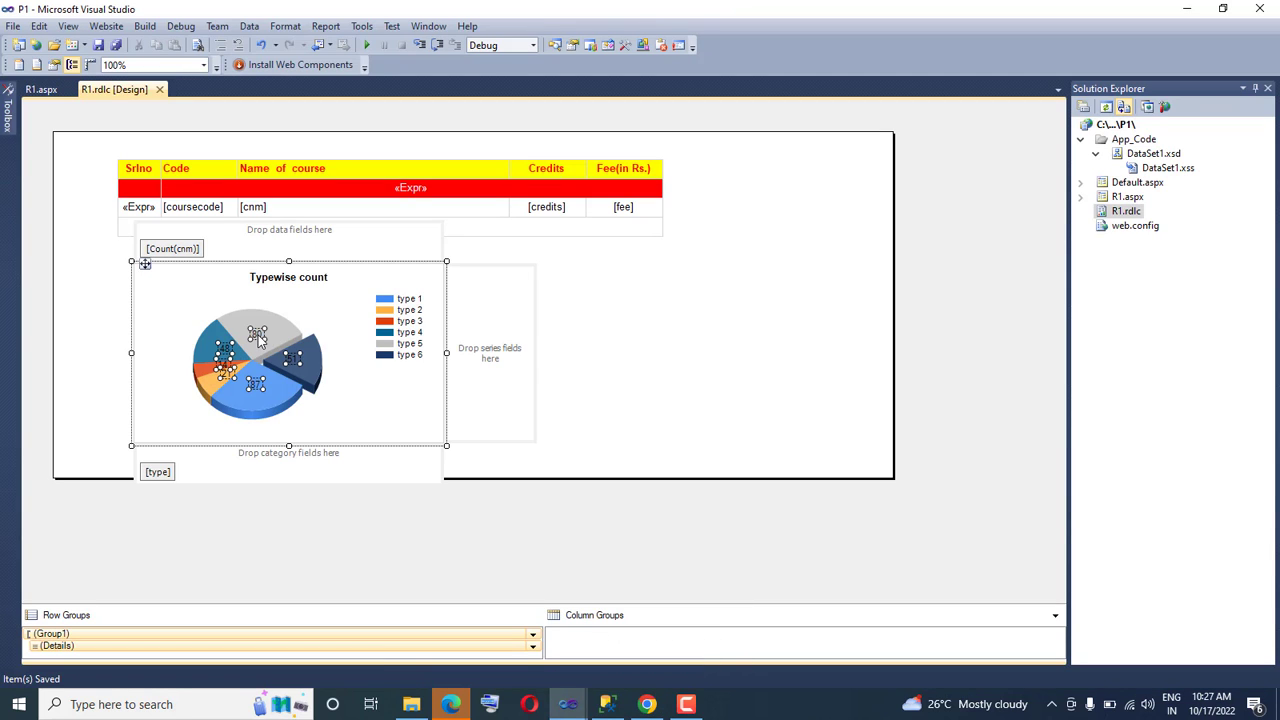
right_click(257, 341)
click(308, 389)
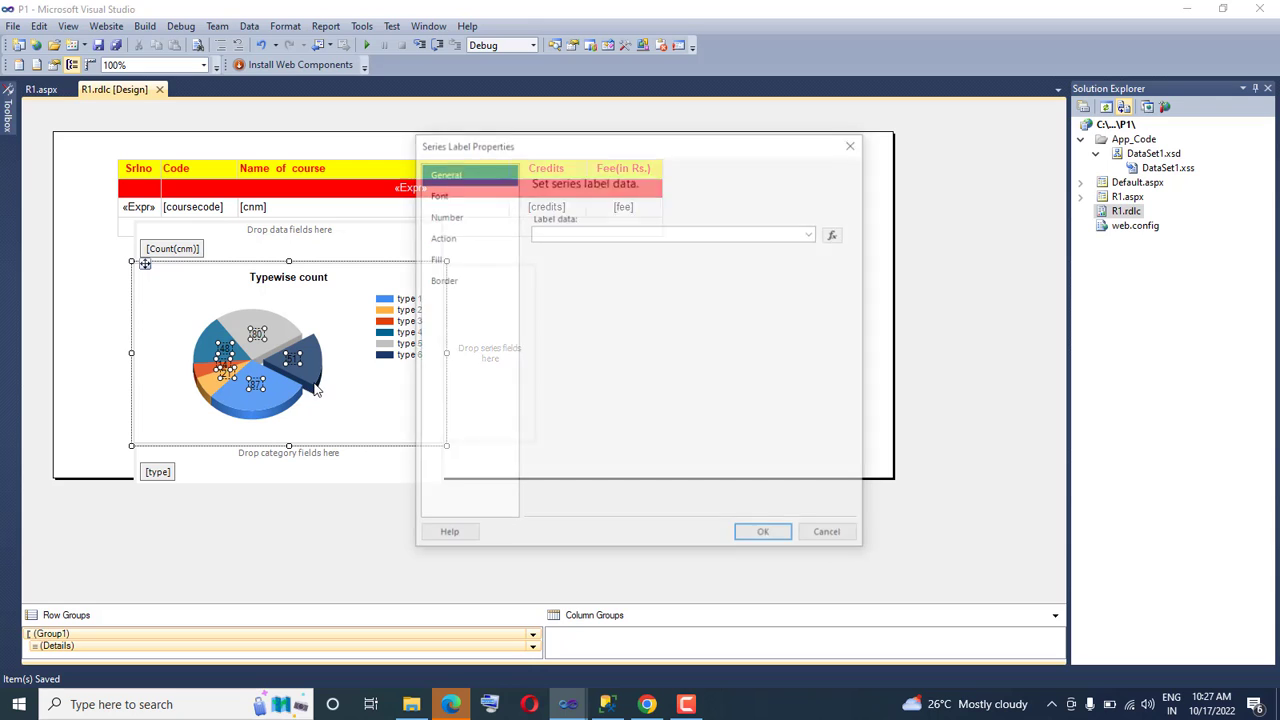
click(443, 215)
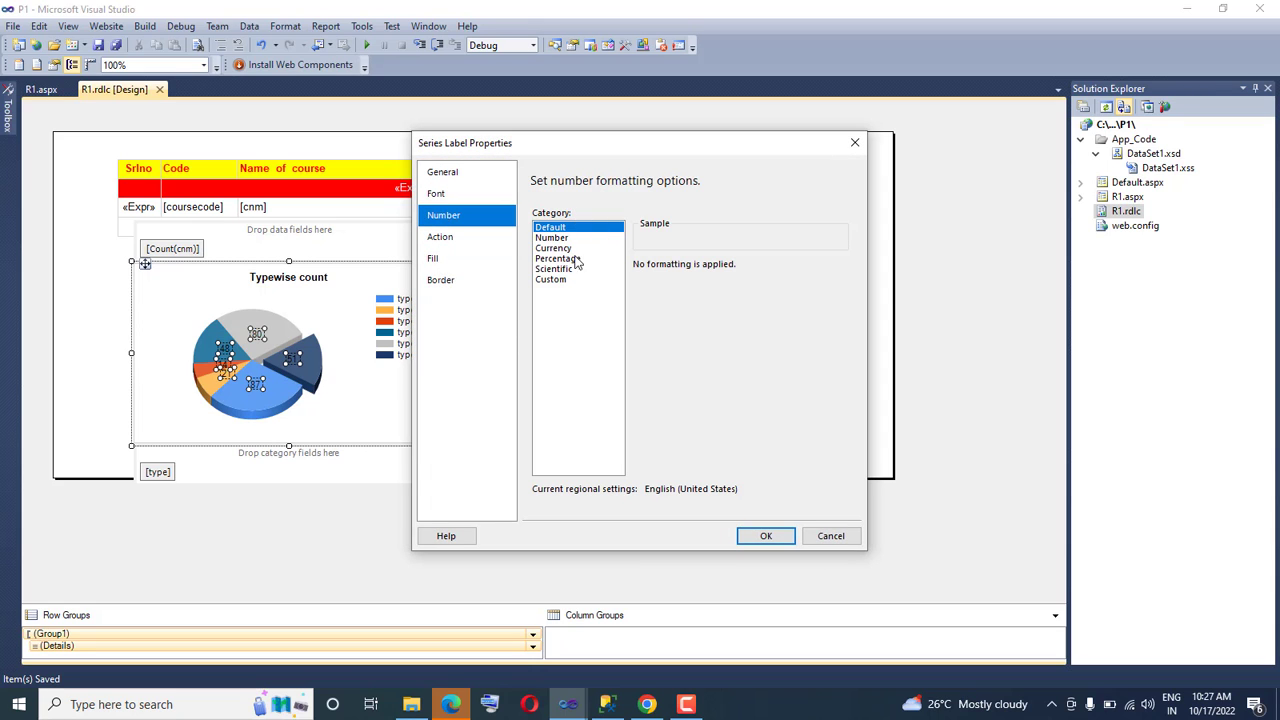
click(565, 258)
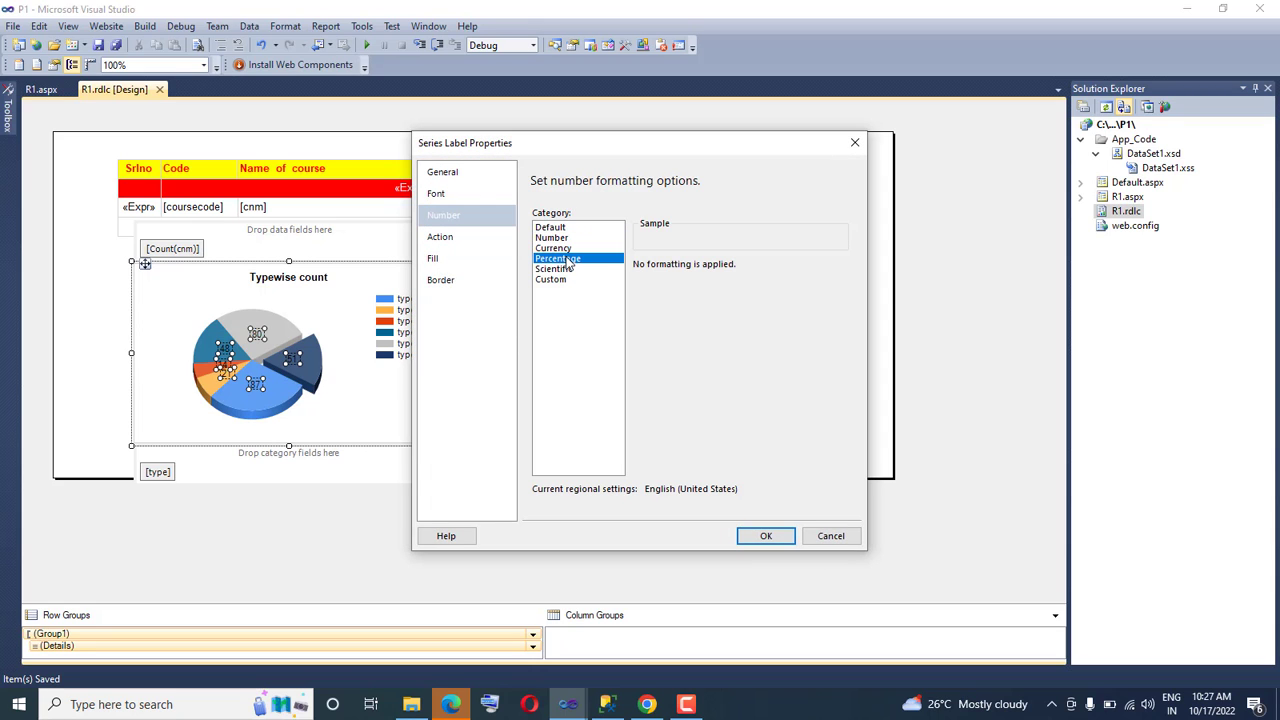
click(765, 537)
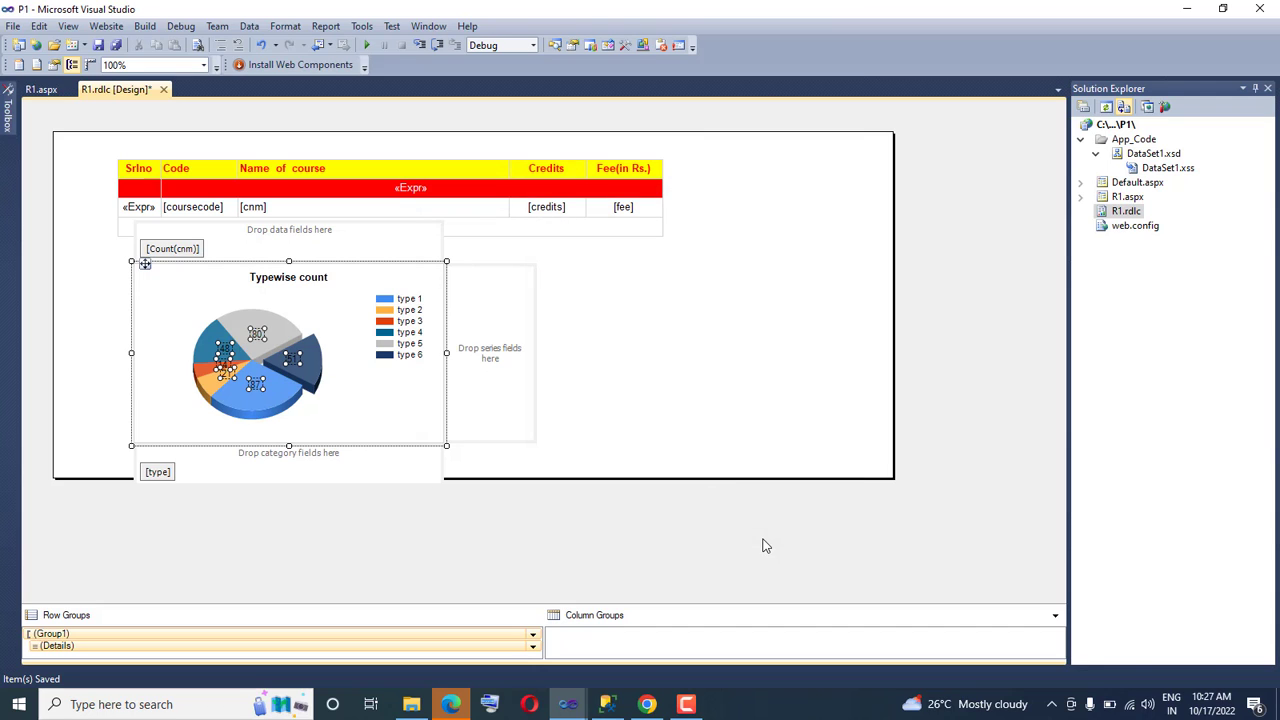
Reopen the series label properties and apply the Percentage number format with 2 decimal places once more
right_click(262, 338)
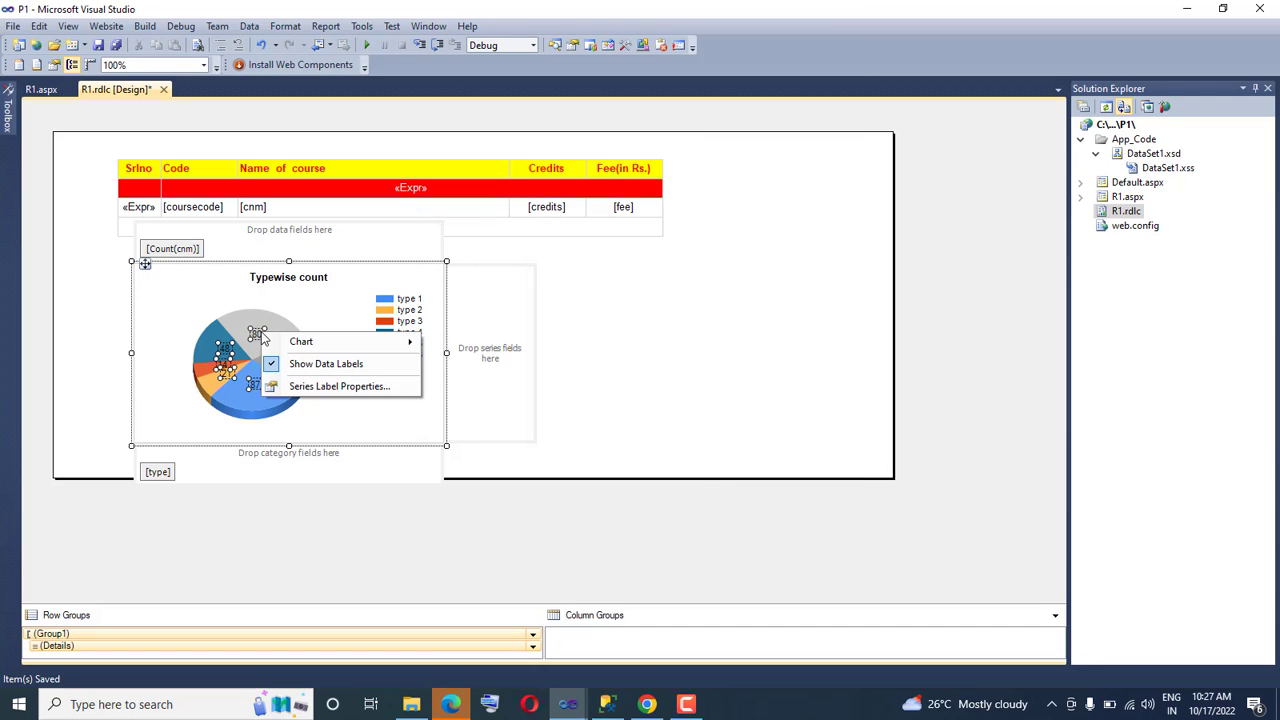
click(316, 388)
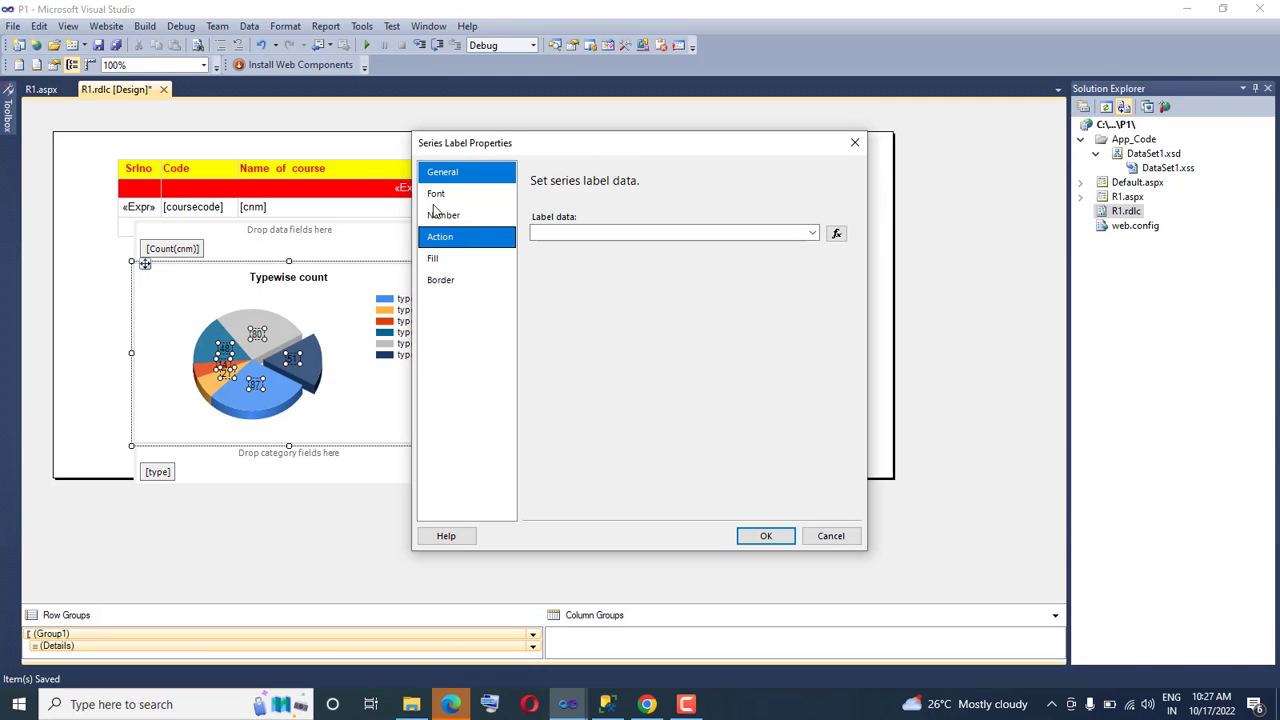
click(468, 217)
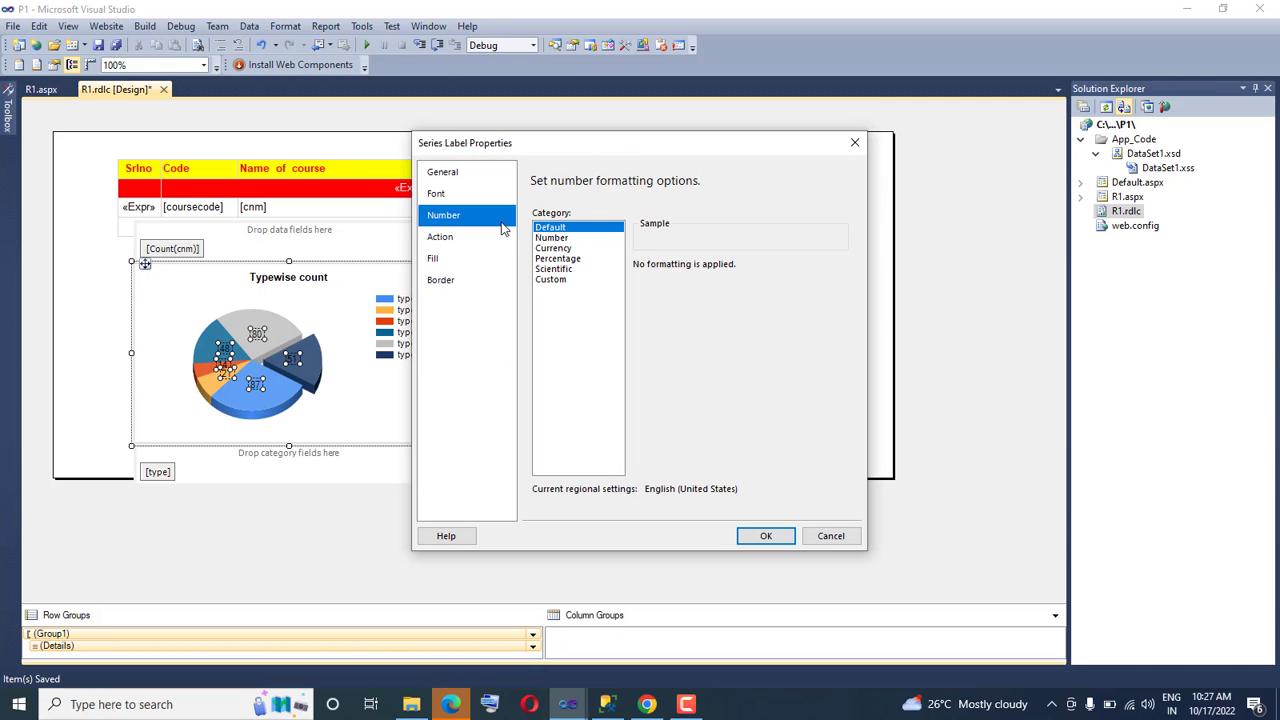
click(556, 259)
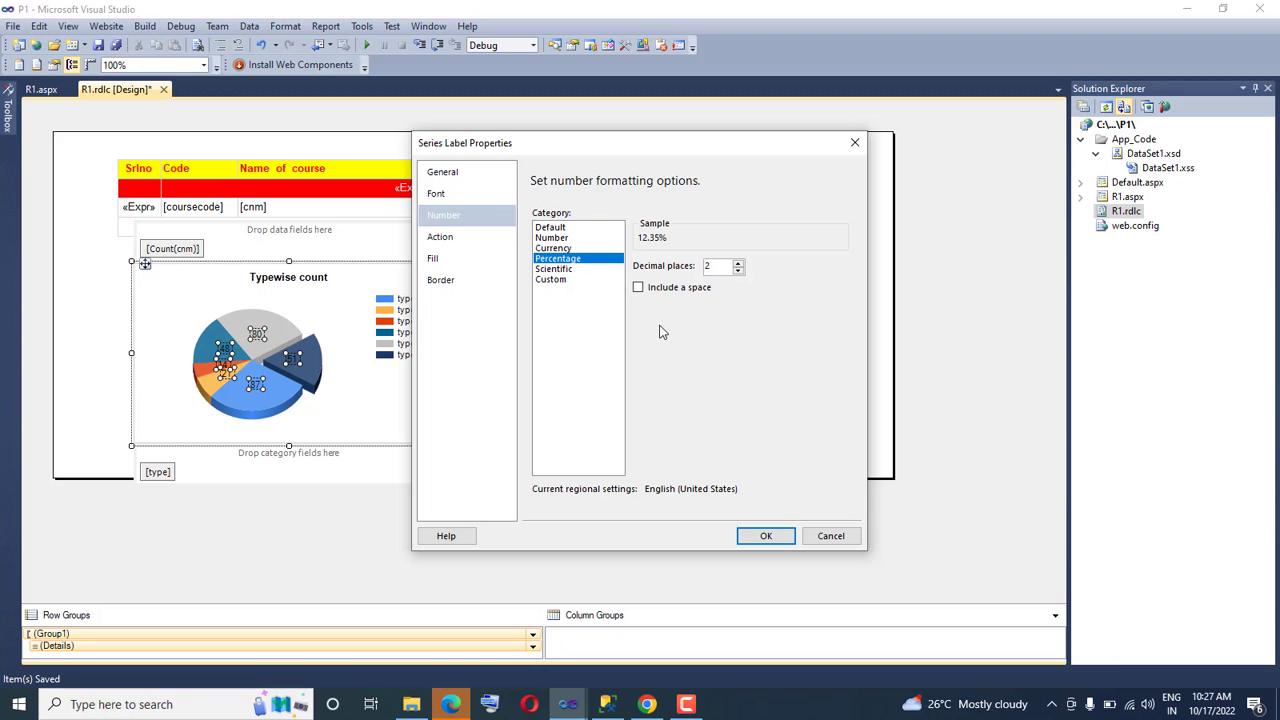
click(766, 537)
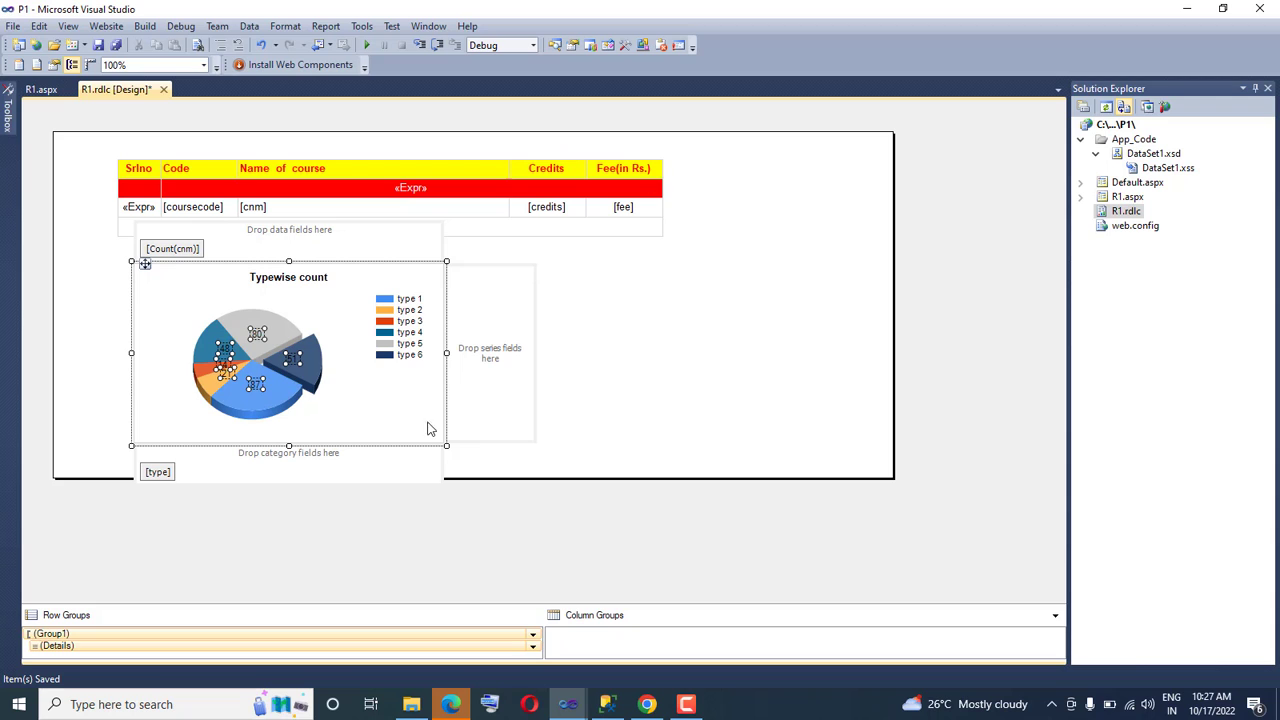
click(385, 412)
Save the whole project again, reload R1.aspx in Chrome and check the pie chart's labels beneath the course table
click(12, 26)
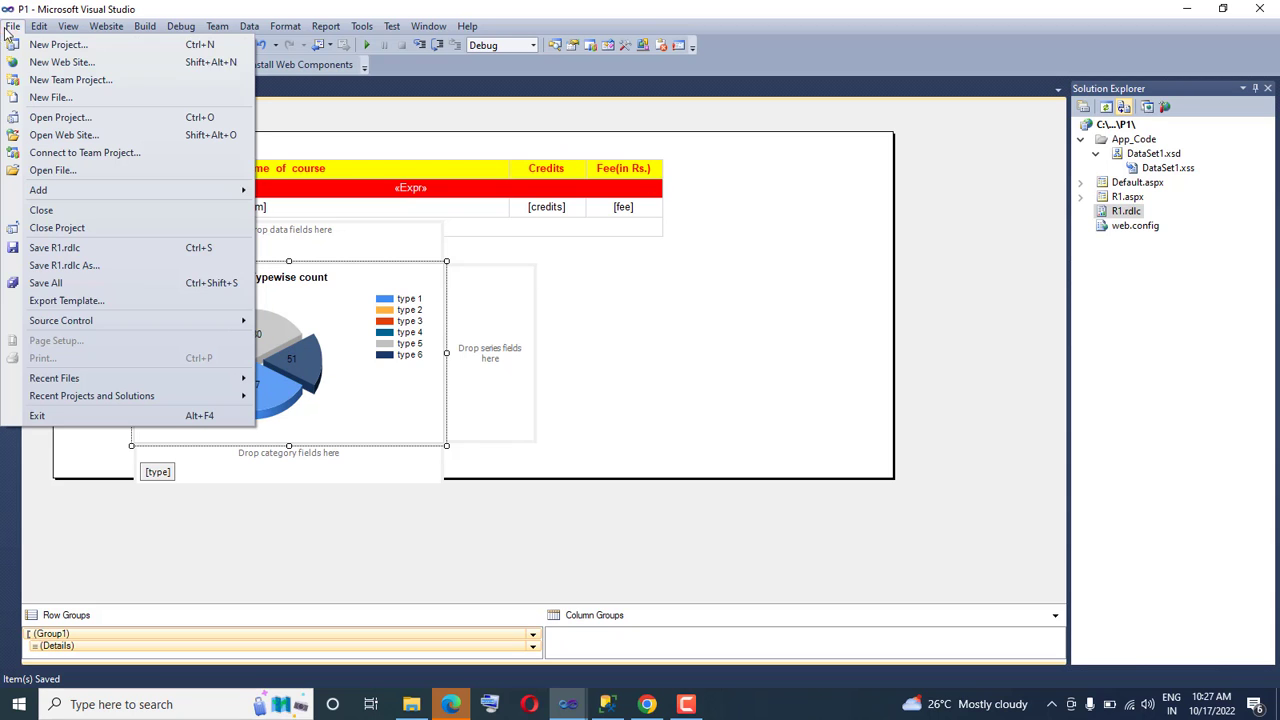
click(52, 284)
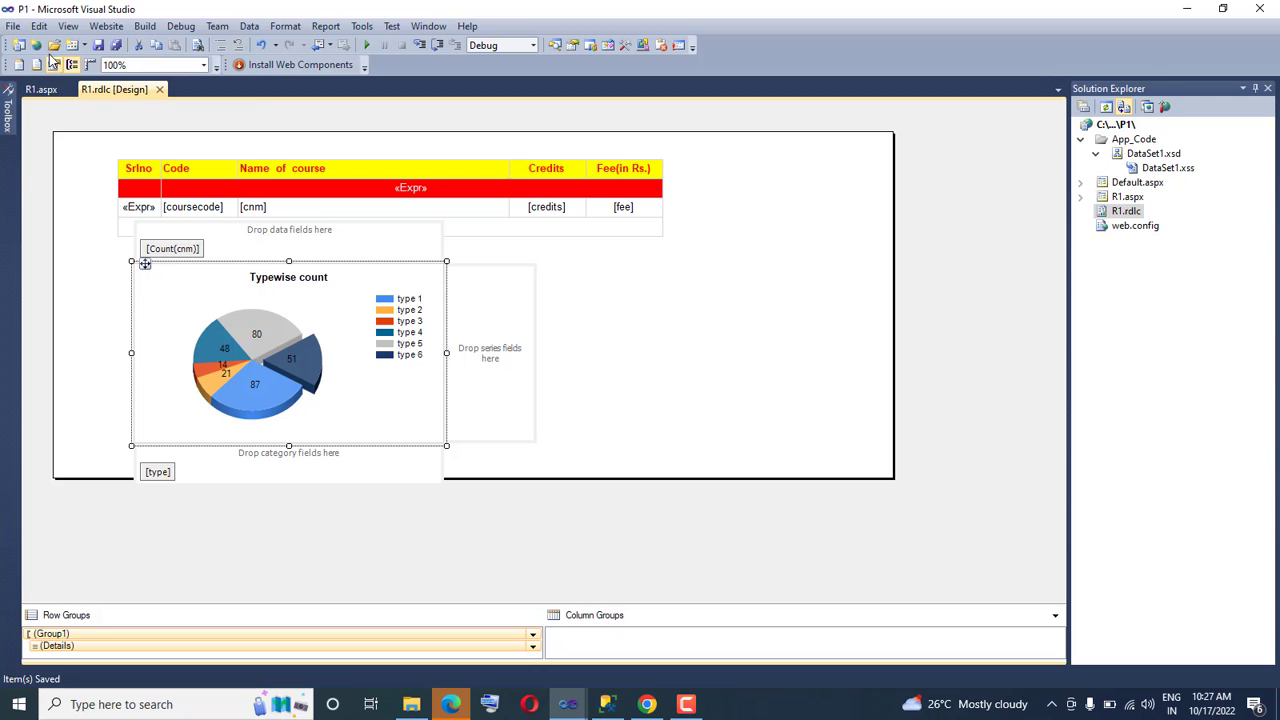
click(13, 26)
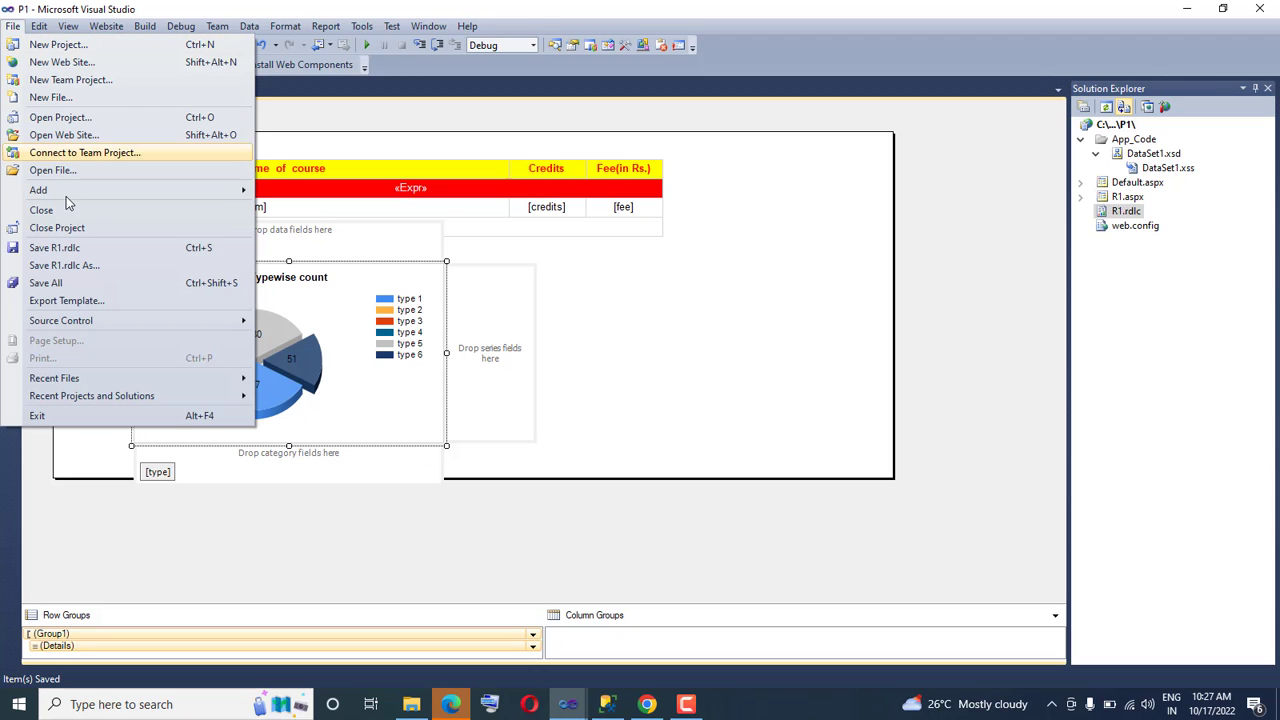
click(70, 282)
click(647, 704)
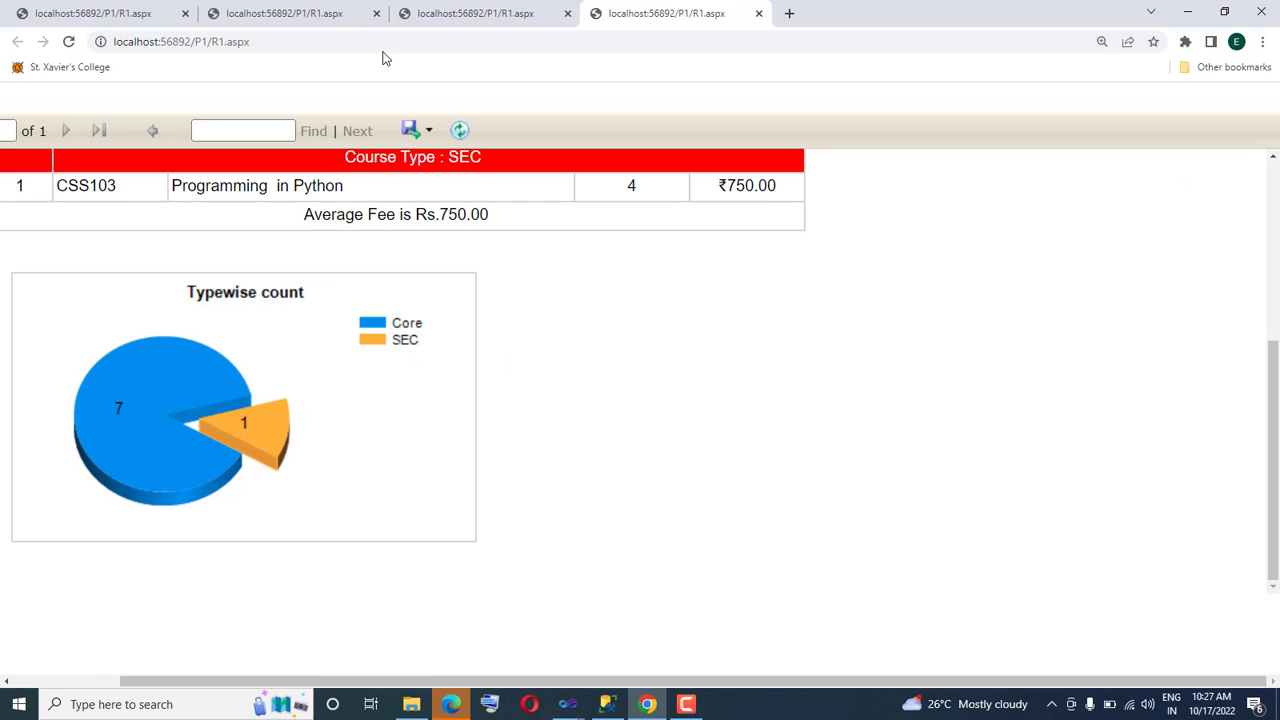
click(308, 42)
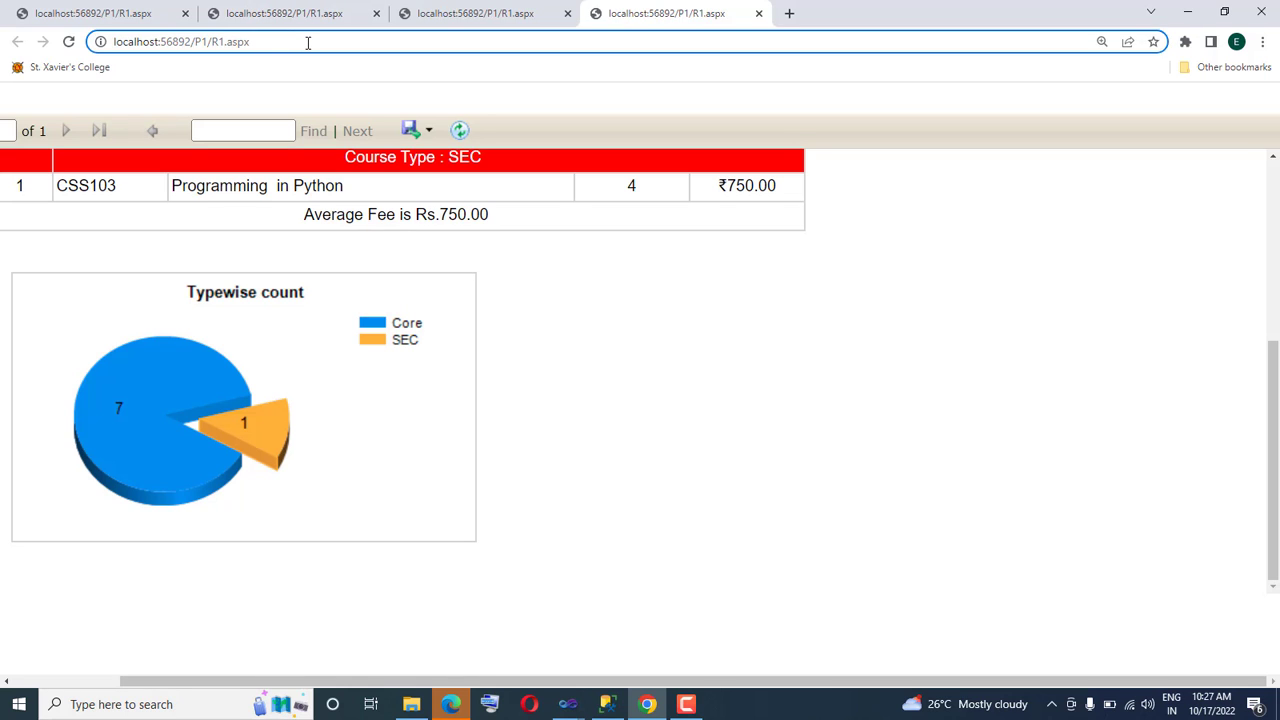
key(Return)
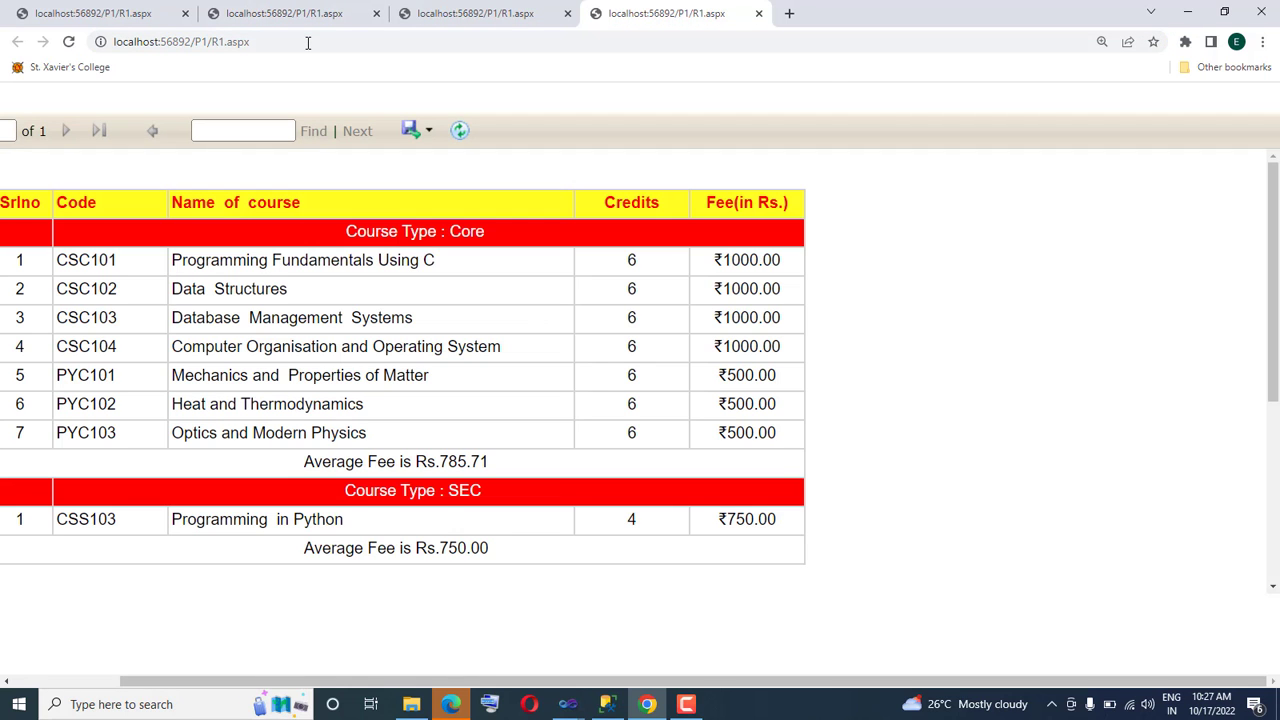
drag(1268, 224, 1262, 420)
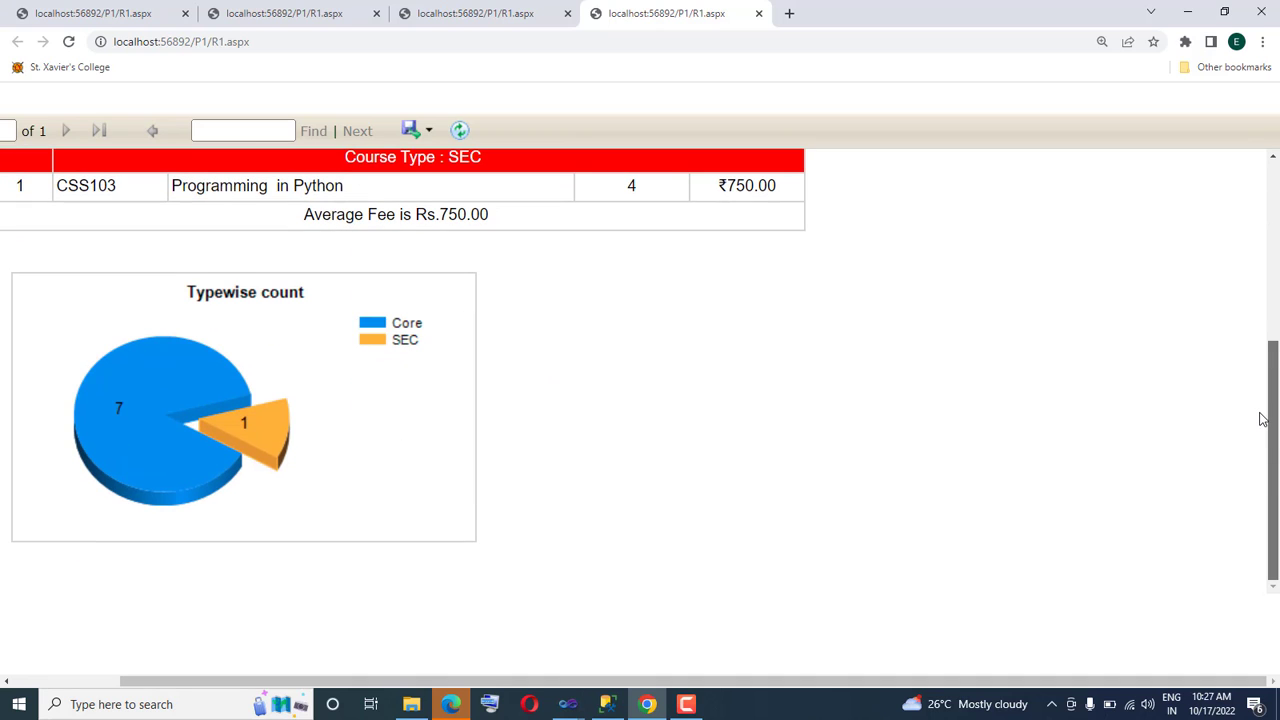
scroll(414, 588, up, 3)
mouse_move(568, 704)
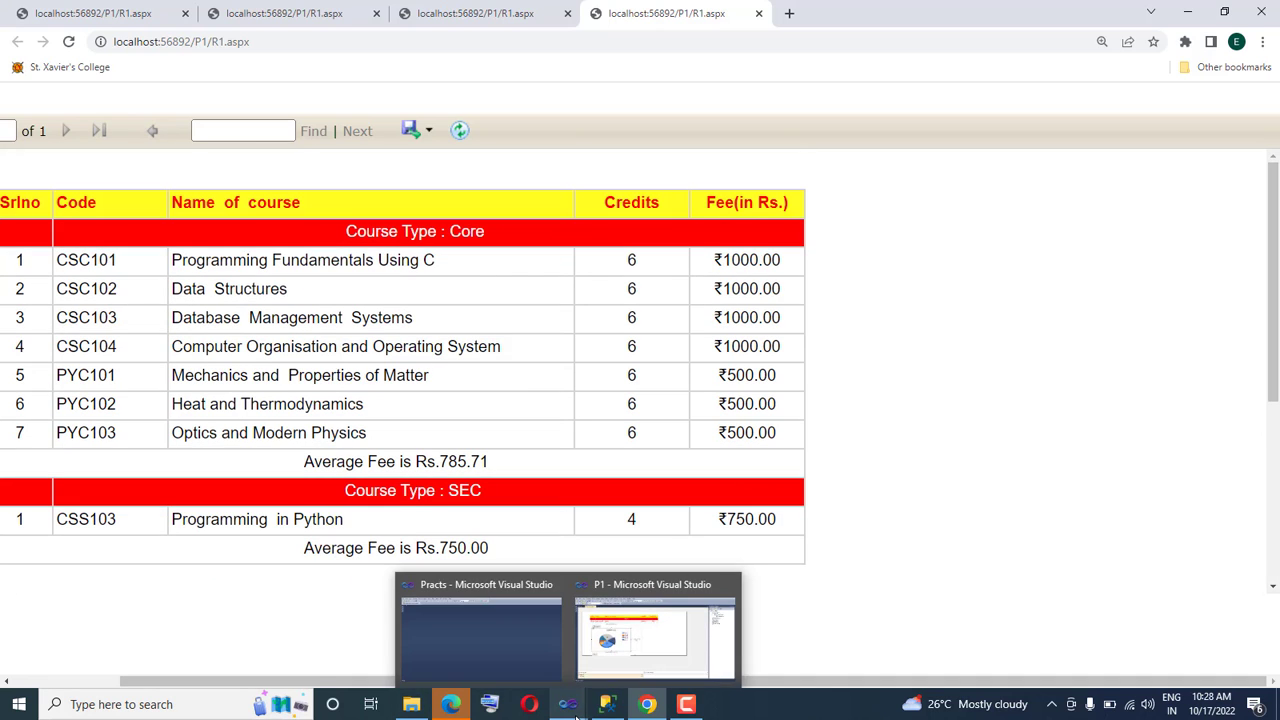
Switch to Visual Studio, review the pie chart's series label settings and apply the Percentage number format with 2 decimal places
click(645, 603)
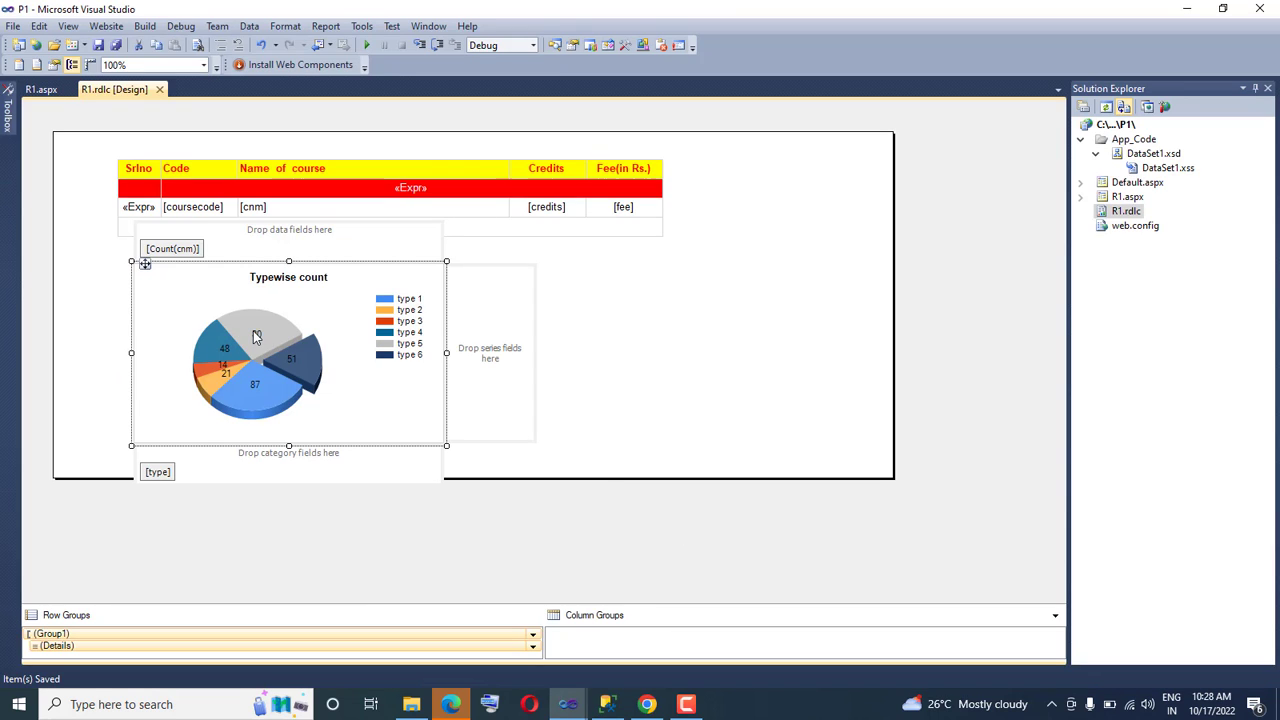
right_click(256, 337)
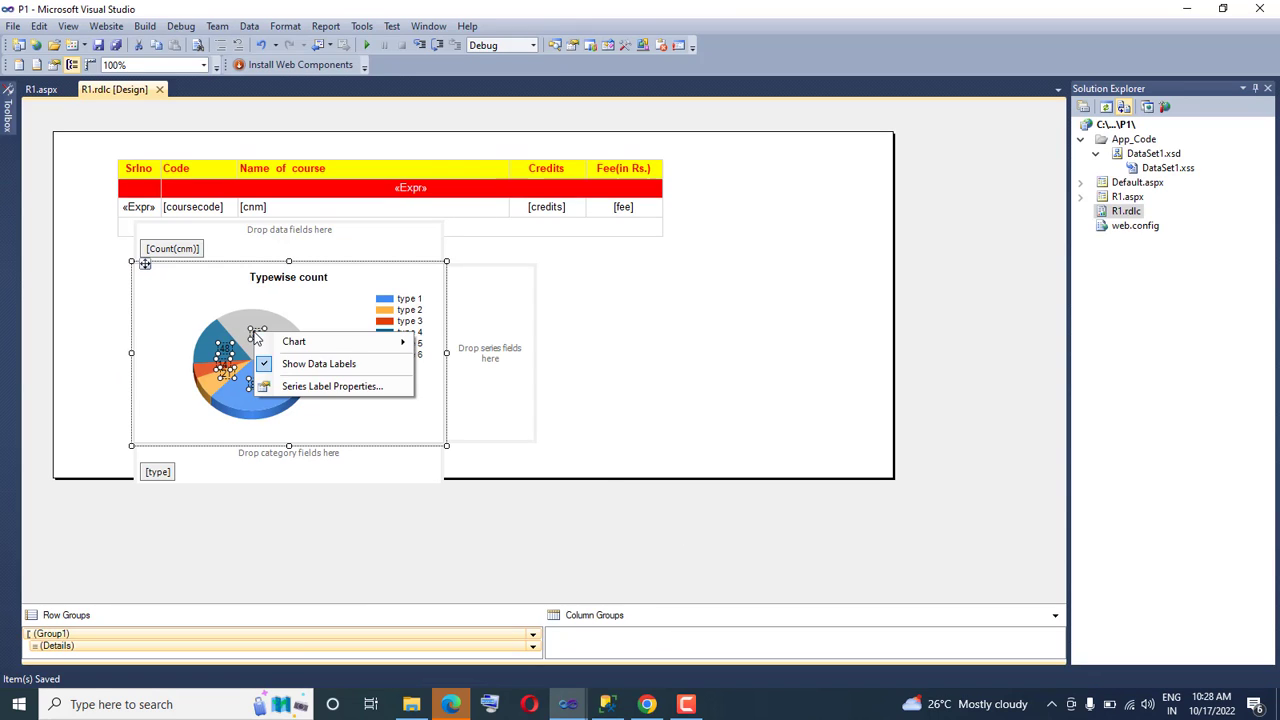
click(318, 393)
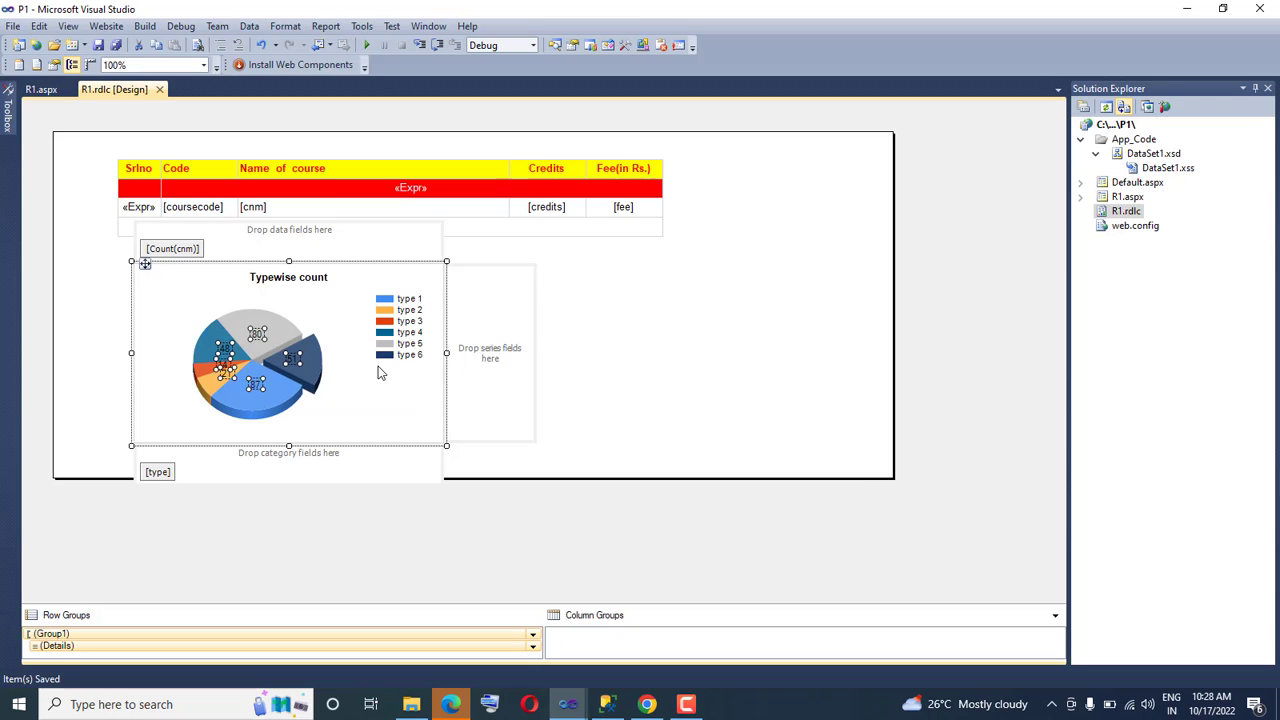
click(448, 216)
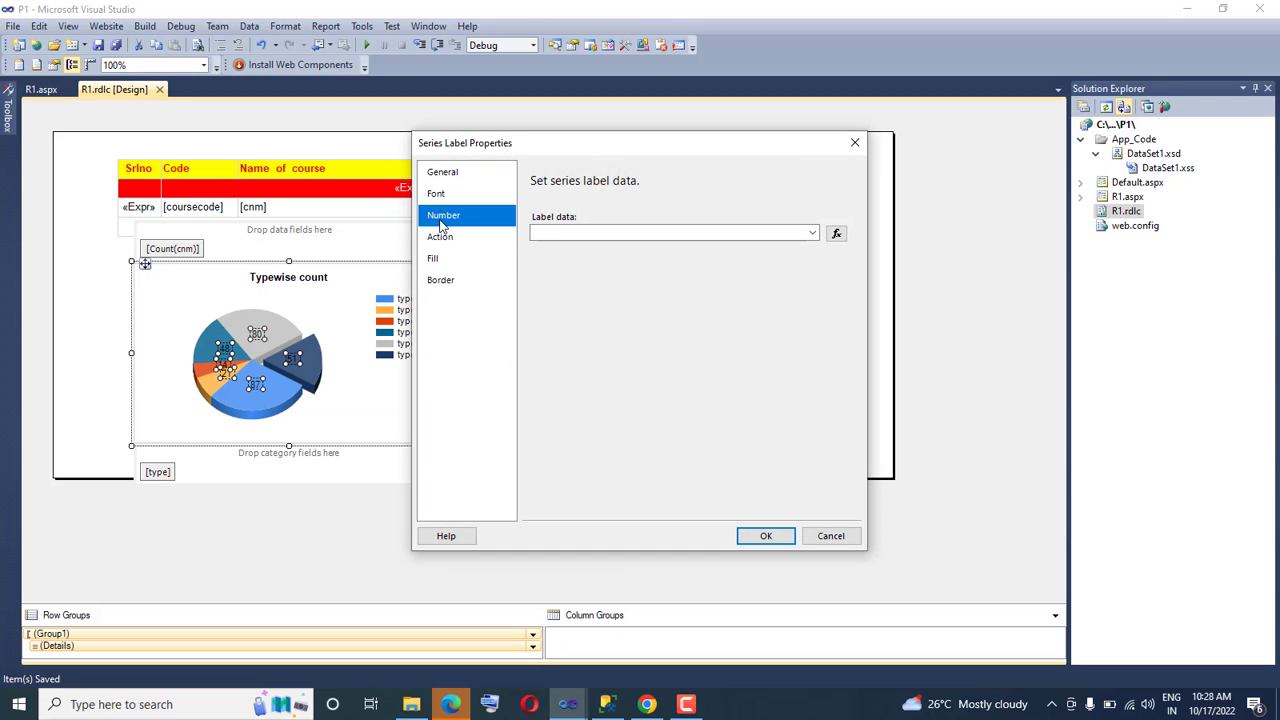
click(566, 259)
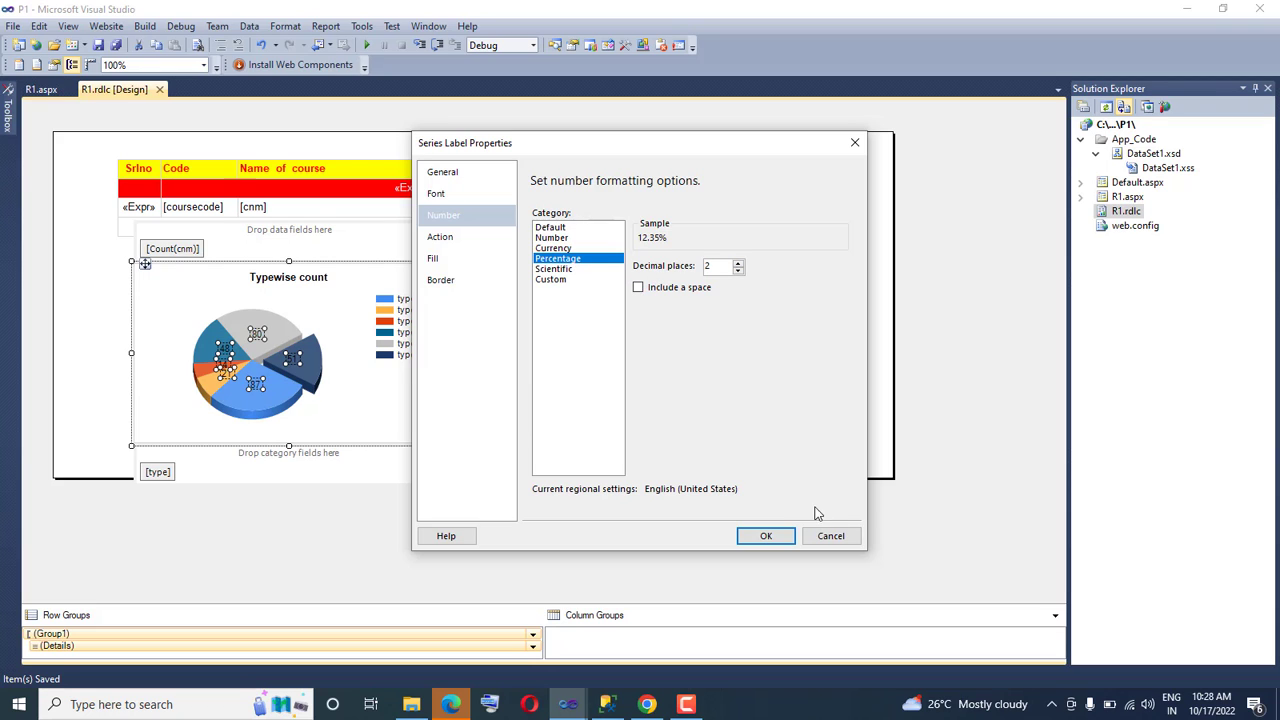
click(435, 237)
click(443, 215)
click(437, 193)
click(442, 172)
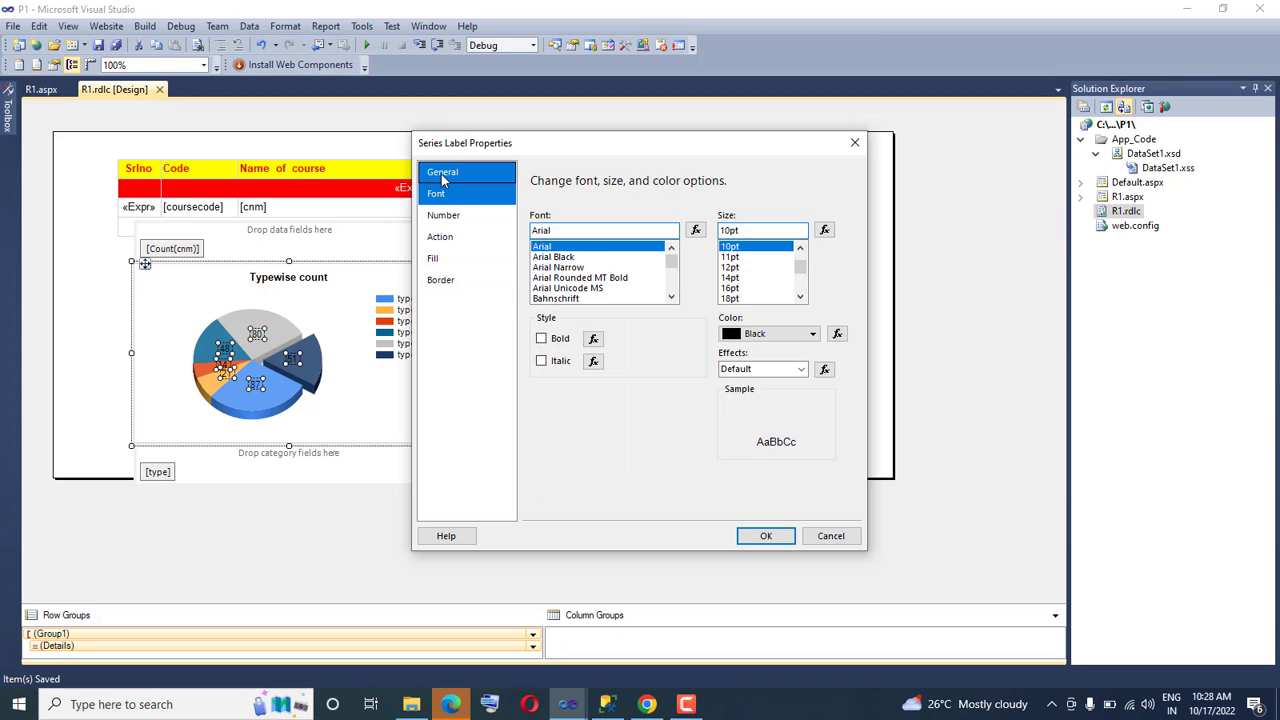
click(437, 193)
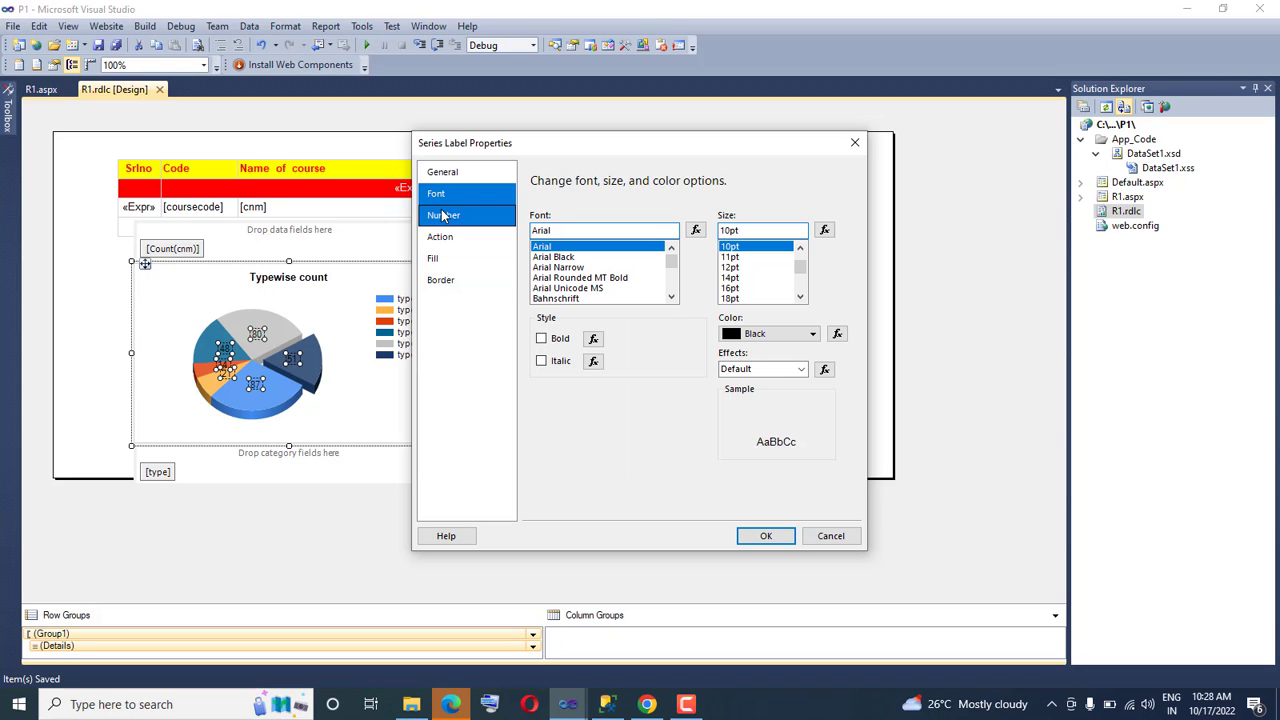
click(446, 218)
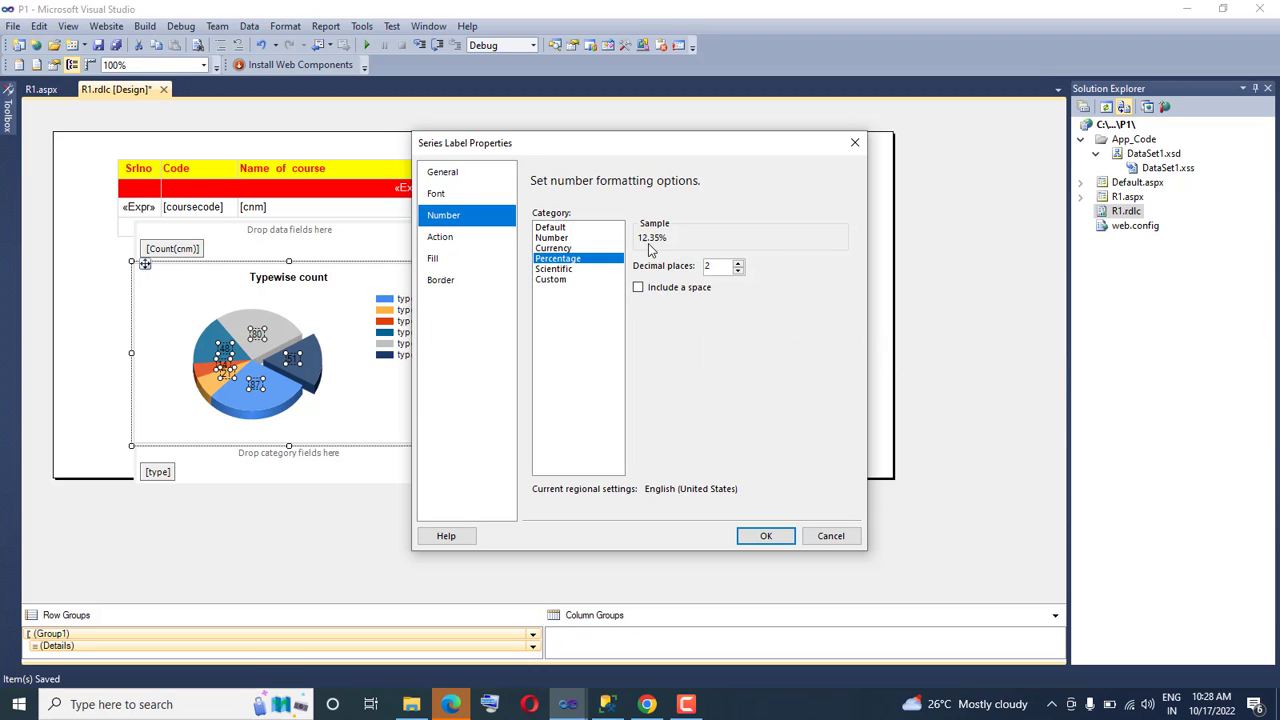
click(778, 542)
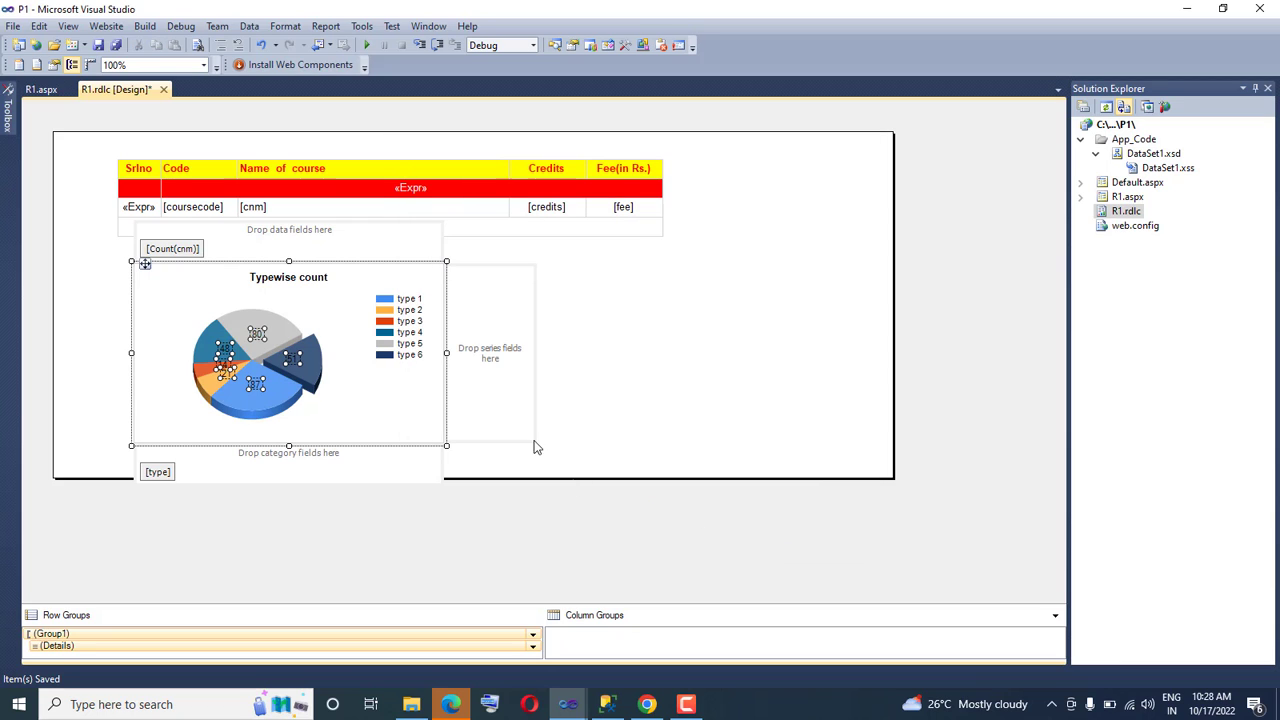
click(343, 405)
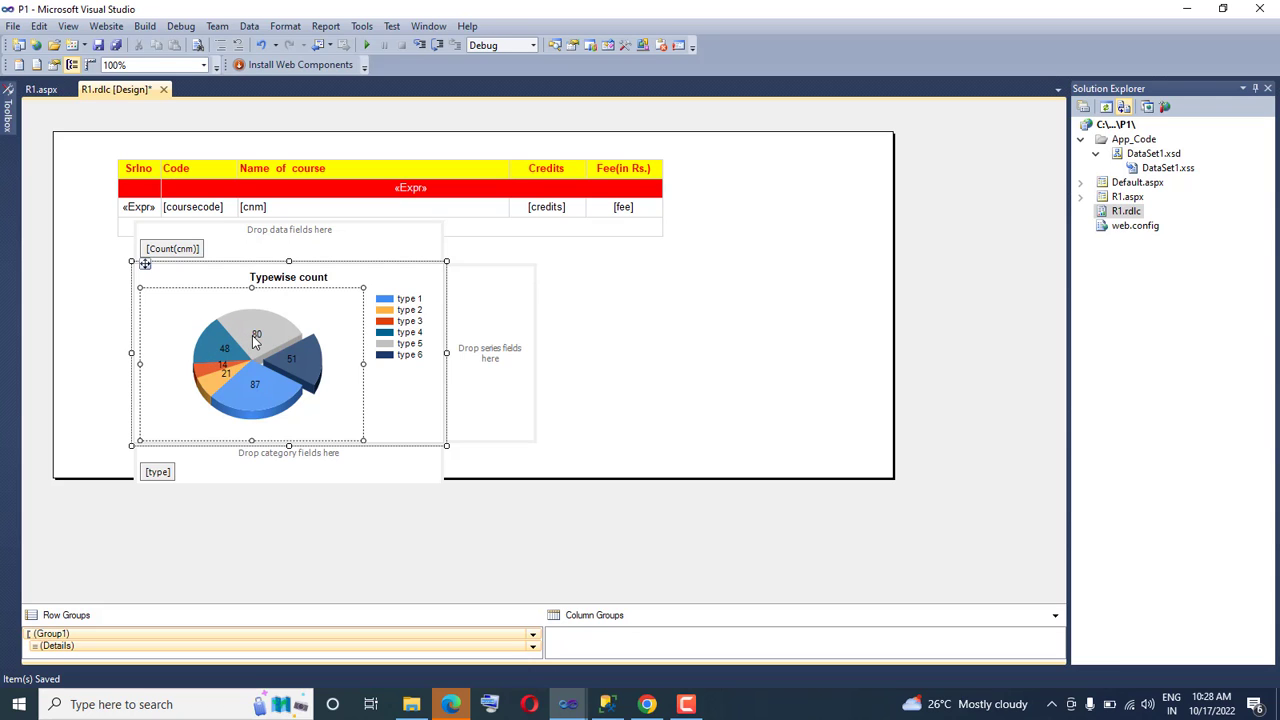
click(257, 340)
right_click(257, 340)
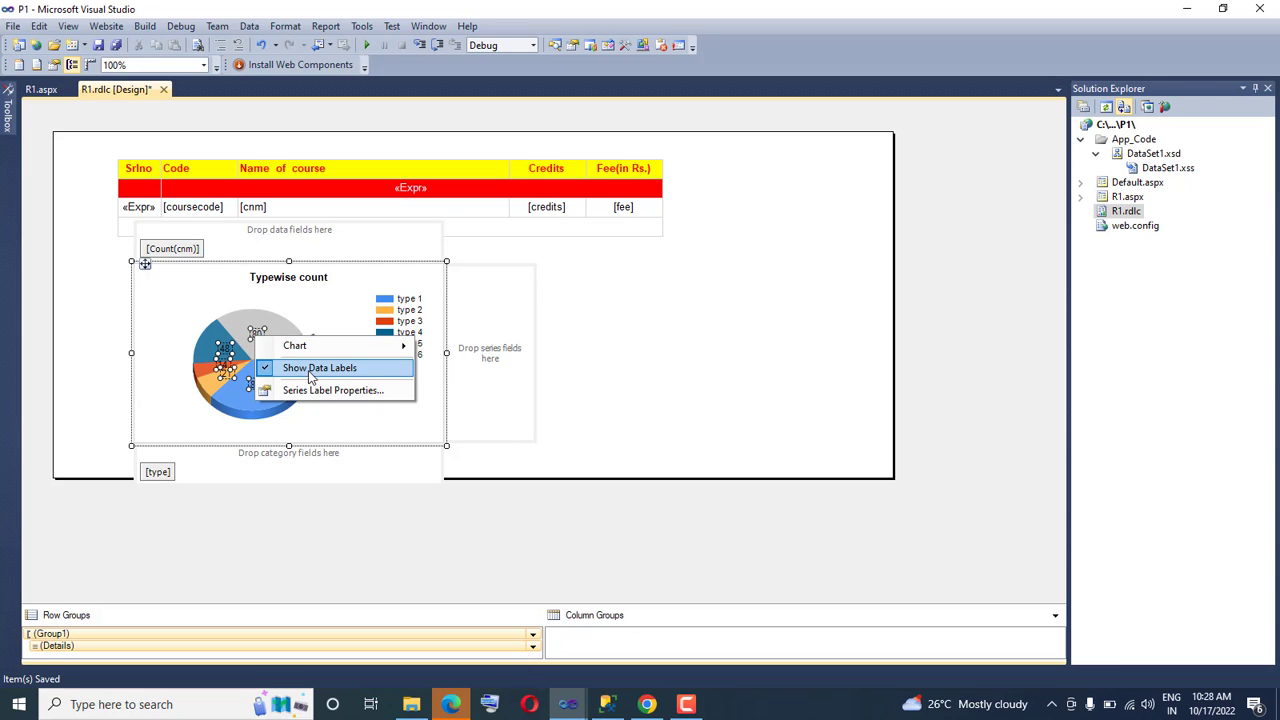
click(566, 377)
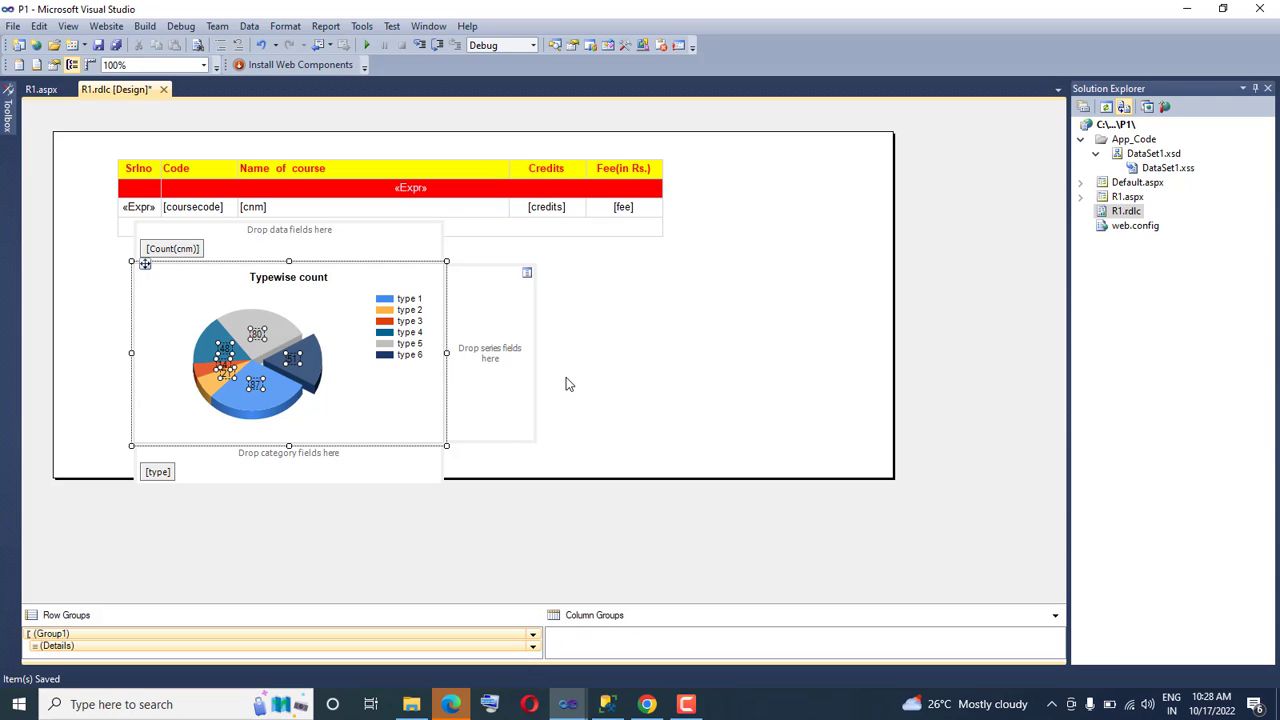
Reopen the properties of the pie chart's series labels and set their number format to Percentage with 2 decimal places again
right_click(292, 362)
click(356, 409)
click(486, 215)
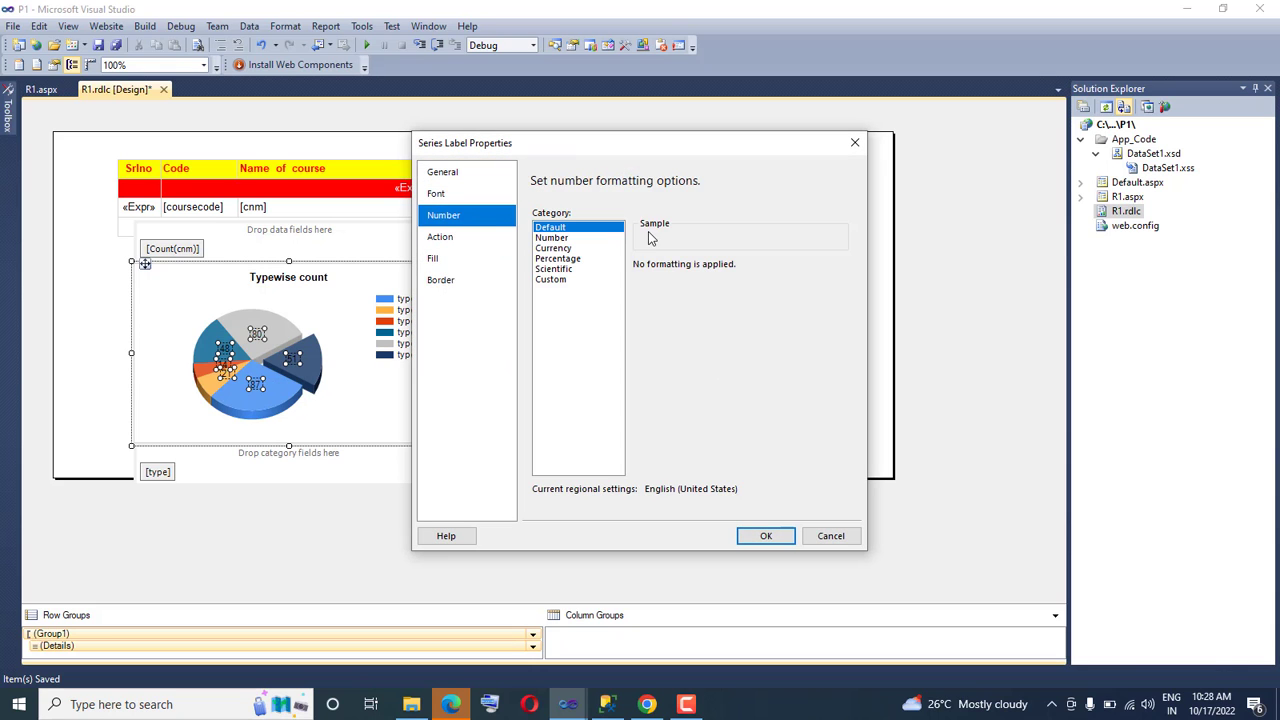
click(560, 259)
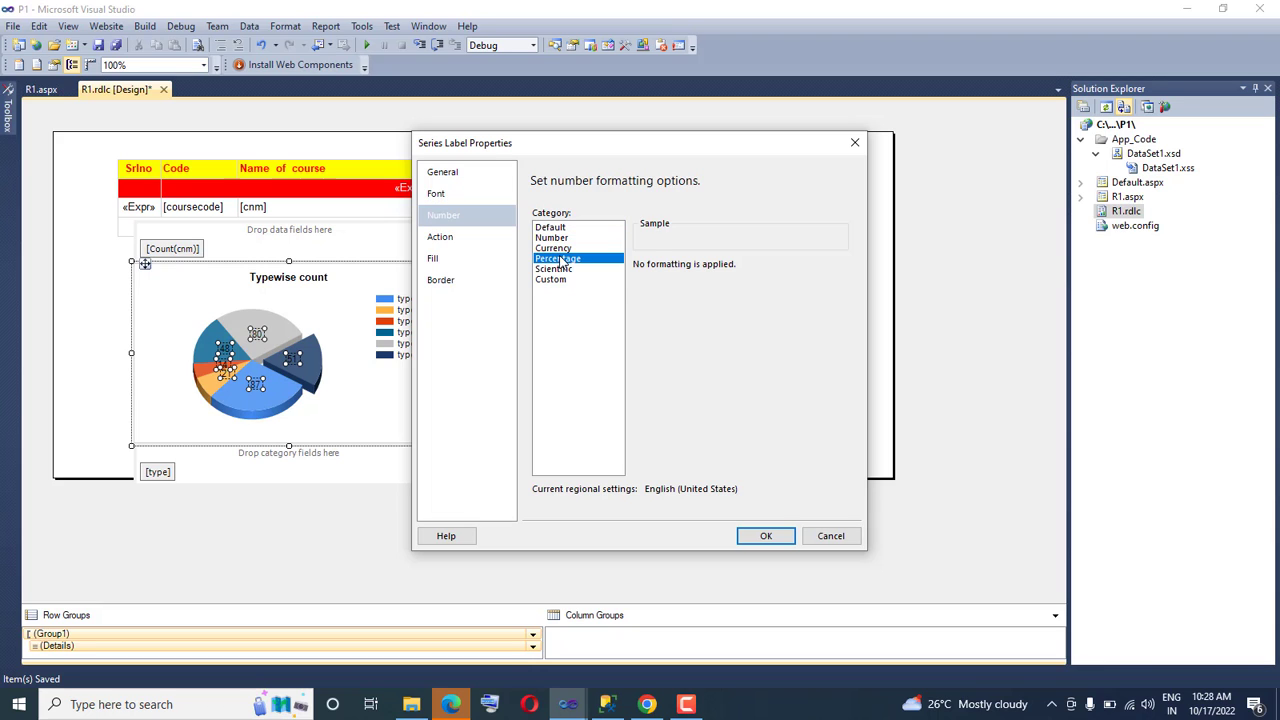
click(766, 535)
click(560, 541)
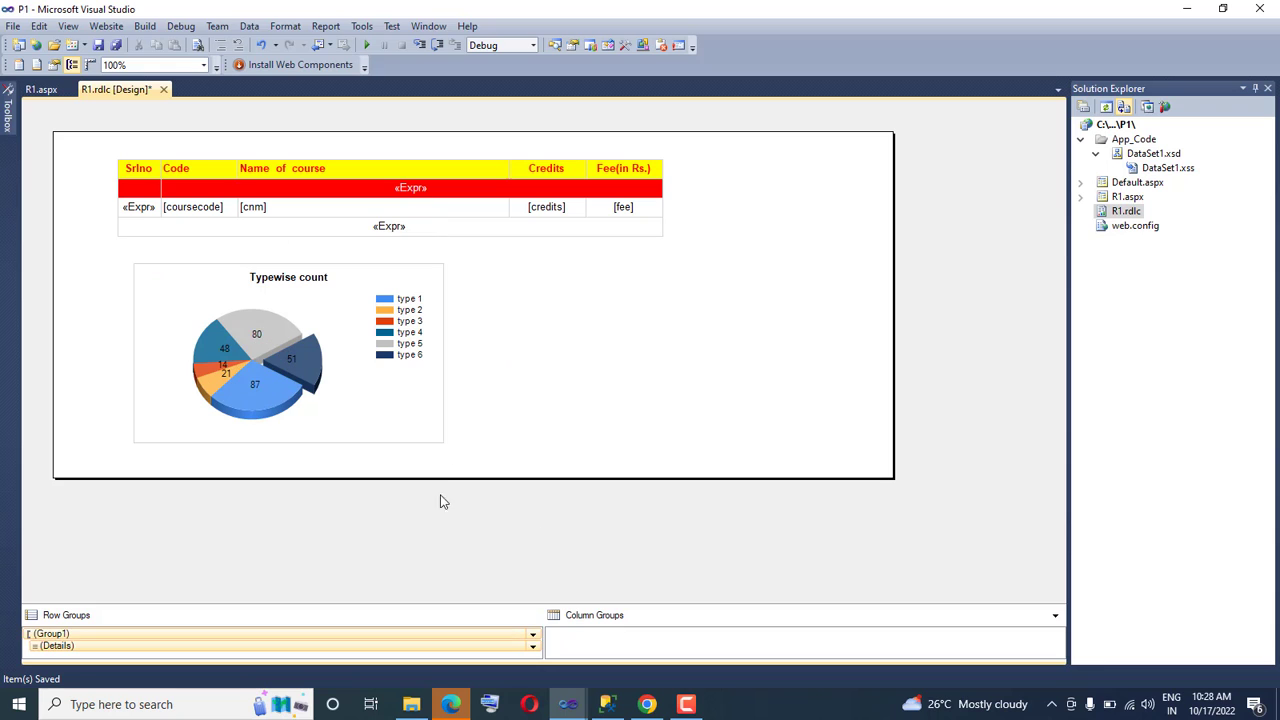
Save all project files, switch to Chrome and reload R1.aspx to check the updated report
click(13, 26)
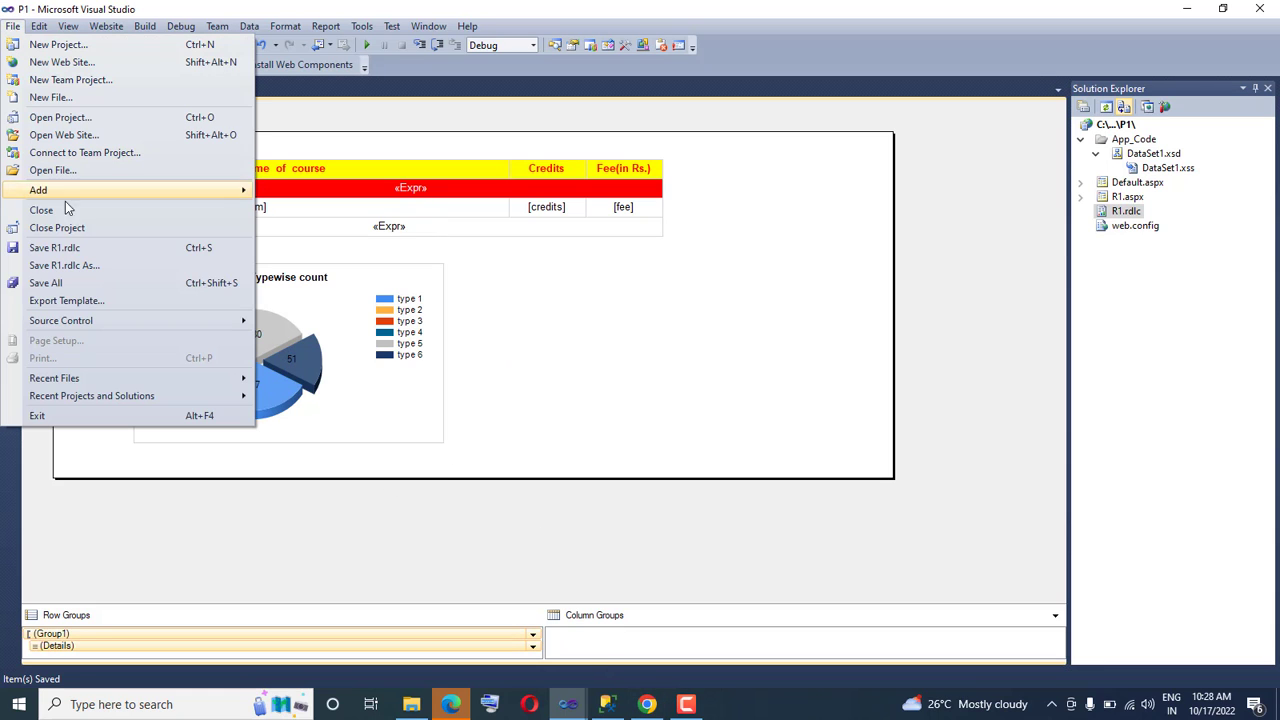
click(64, 282)
click(646, 705)
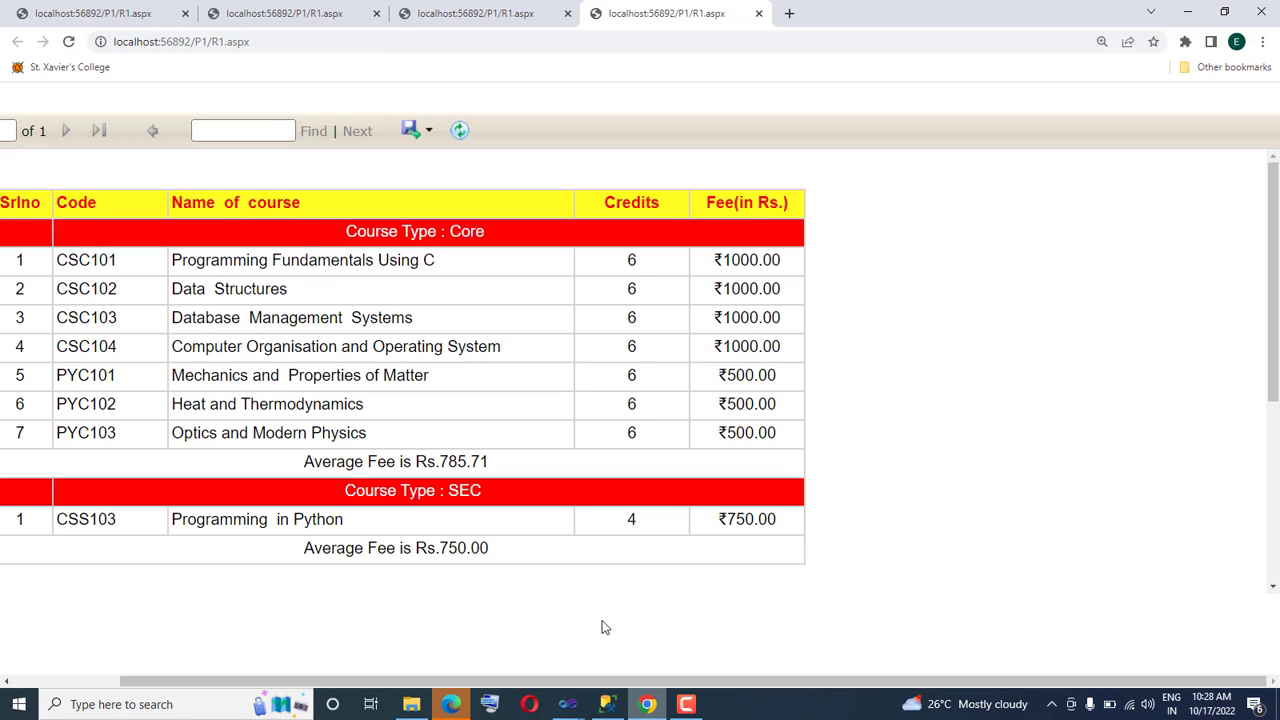
click(332, 40)
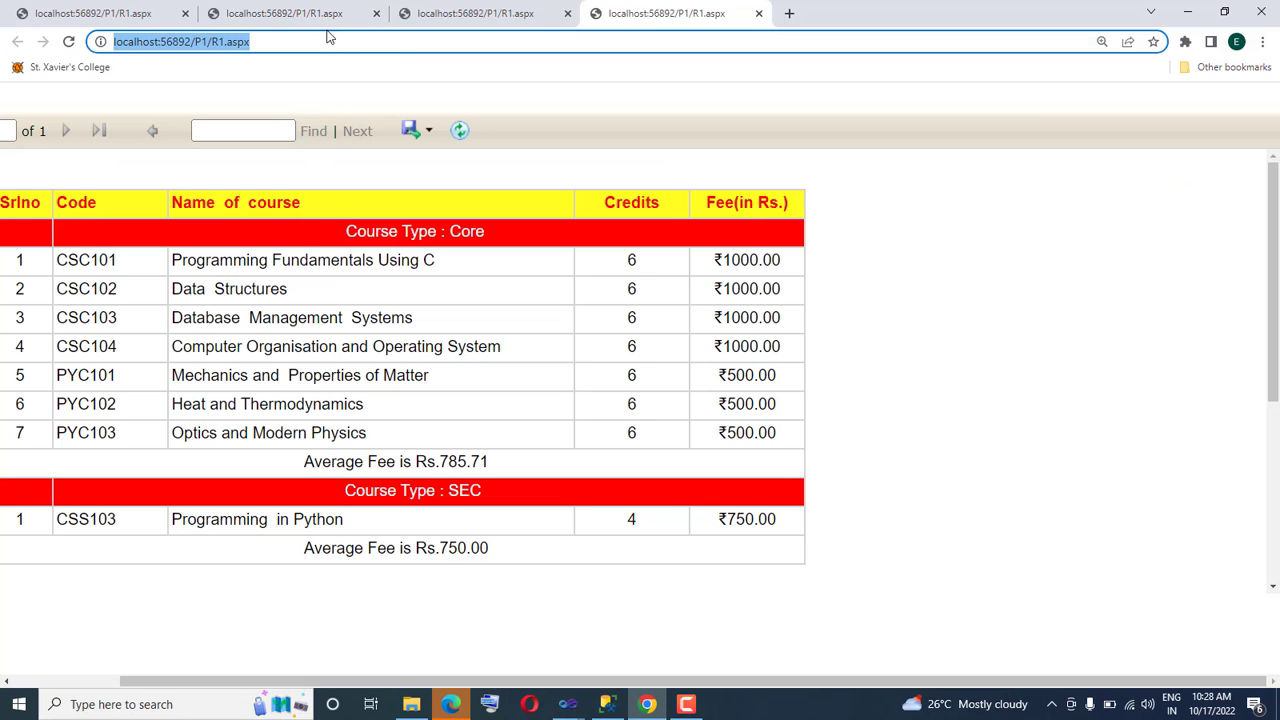
click(270, 36)
key(Return)
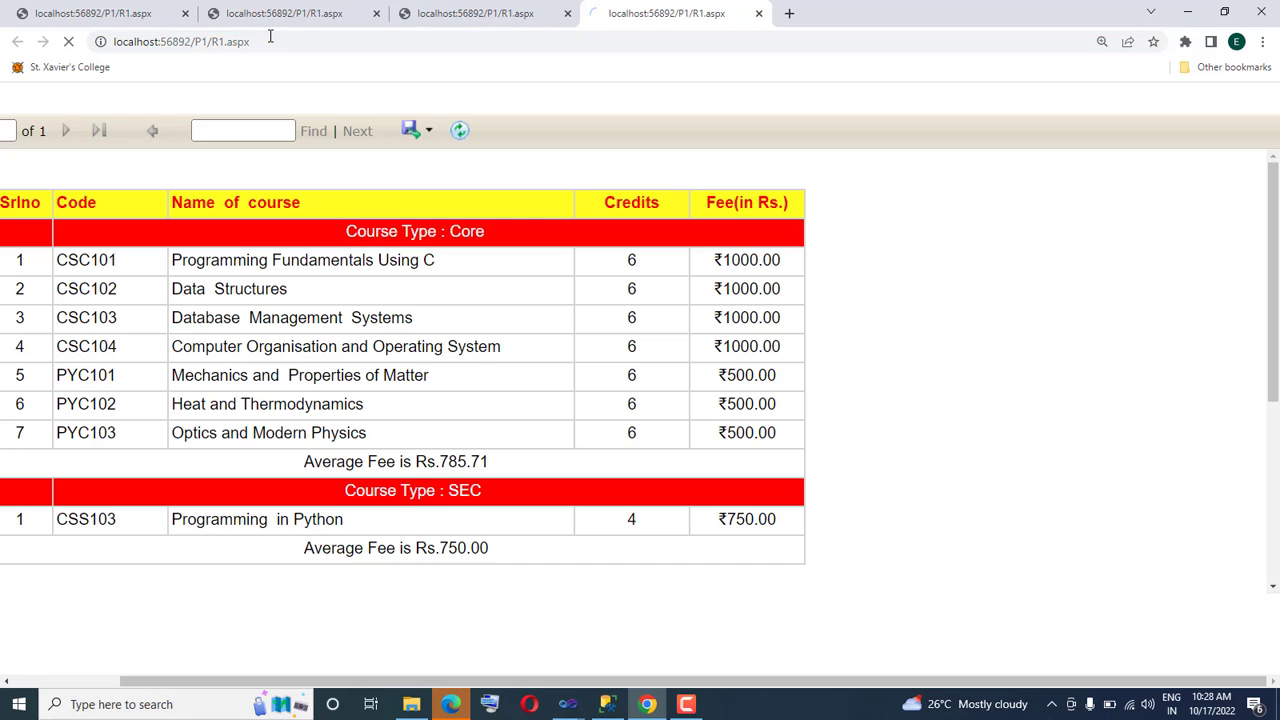
mouse_move(1274, 207)
mouse_down()
mouse_move(1275, 362)
mouse_move(1272, 200)
mouse_up()
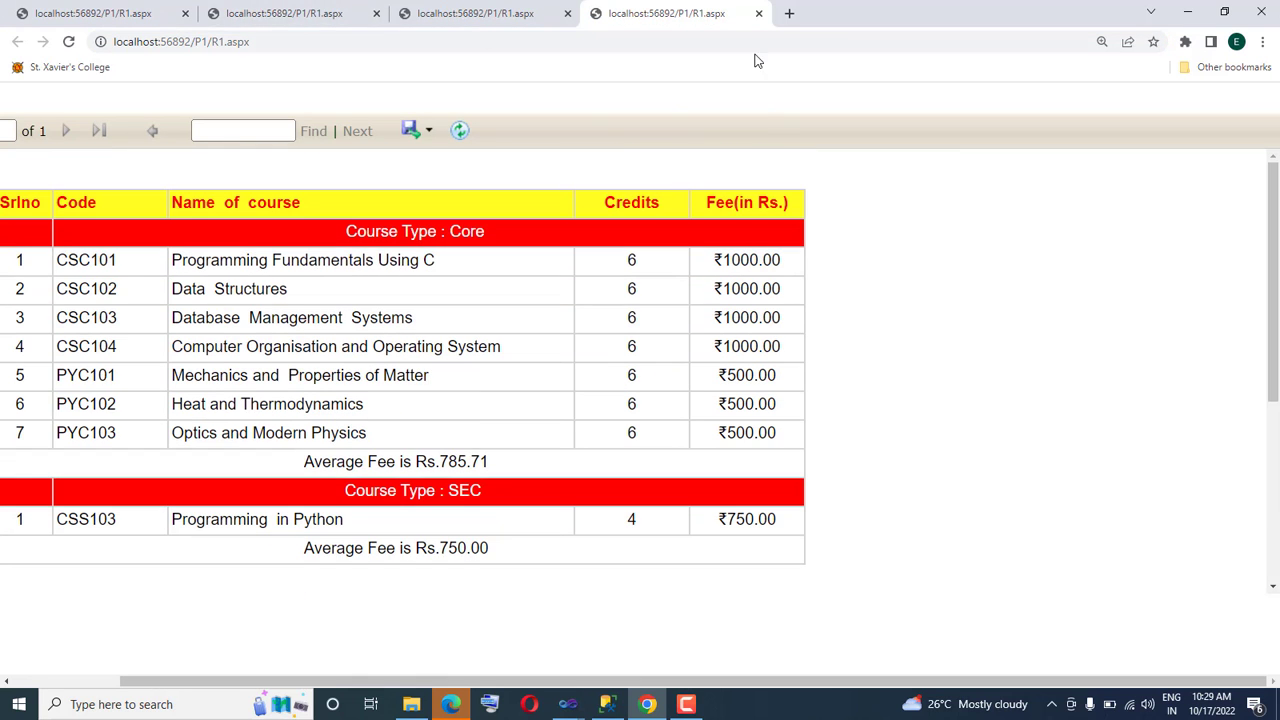